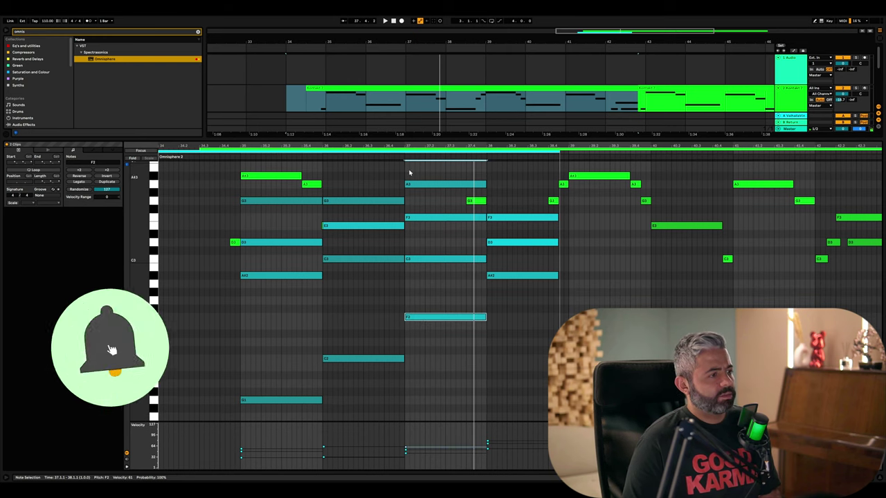
# Transpose the third chord's F2 bass note down one octave to F1.
pyautogui.press('space')
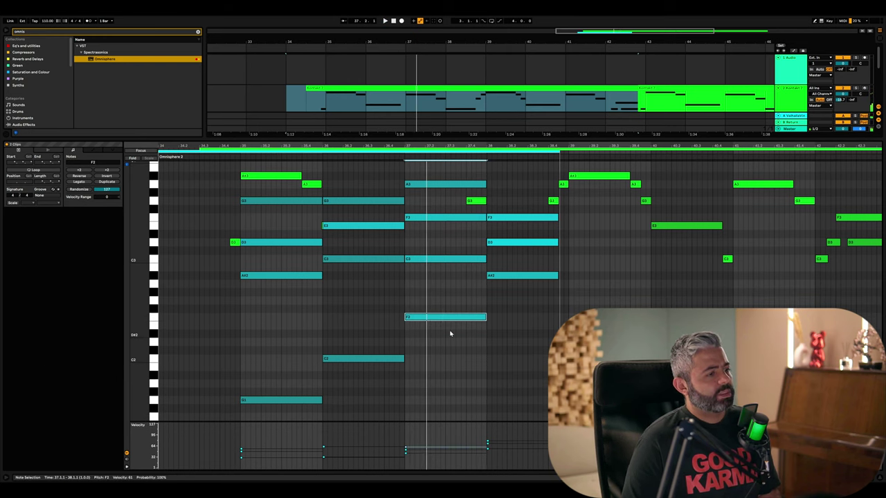
pyautogui.hotkey('shift', 'Down')
pyautogui.scroll(2, 435, 231)
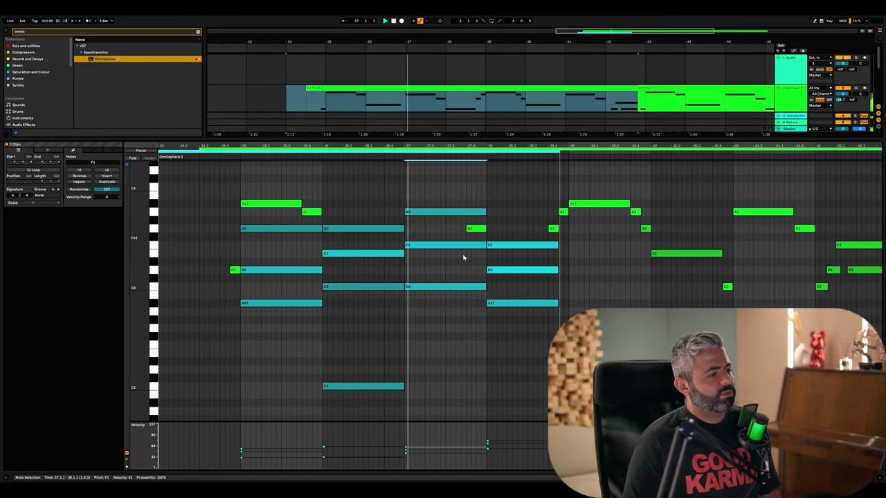
pyautogui.scroll(-3, 489, 319)
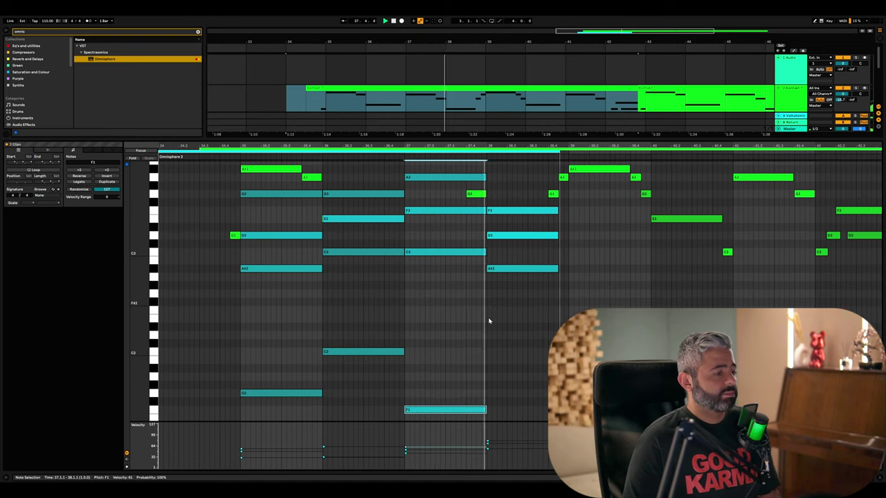
# Copy the fourth chord's A#2 note one octave down to A#1 as its bass note and listen to it.
pyautogui.click(499, 213)
pyautogui.click(505, 235)
pyautogui.click(511, 263)
pyautogui.click(512, 270)
pyautogui.moveTo(511, 271); pyautogui.dragTo(510, 370)
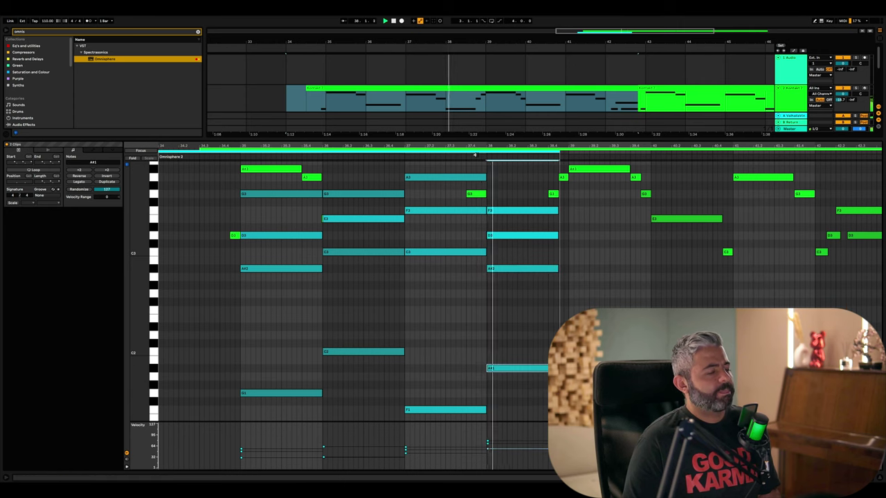
pyautogui.scroll(2, 440, 222)
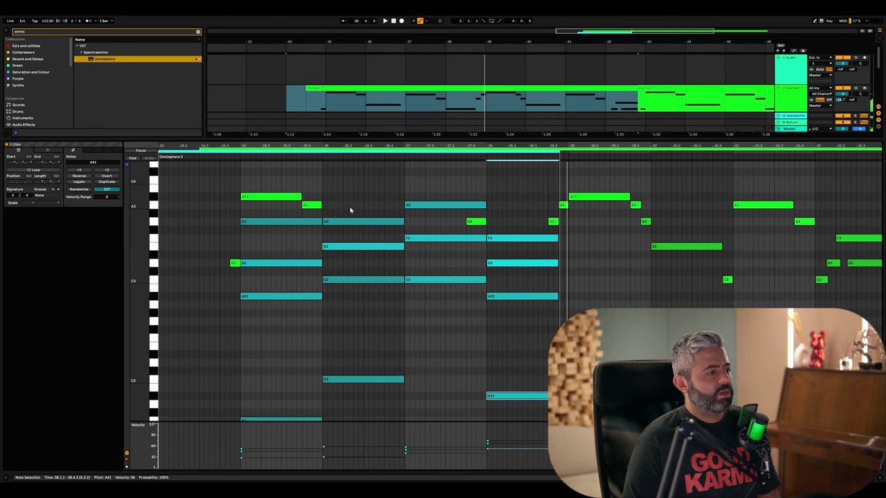
# Open the Omnisphere clip alone in the note editor, fold it to the used notes, and play the first chord.
pyautogui.click(878, 479)
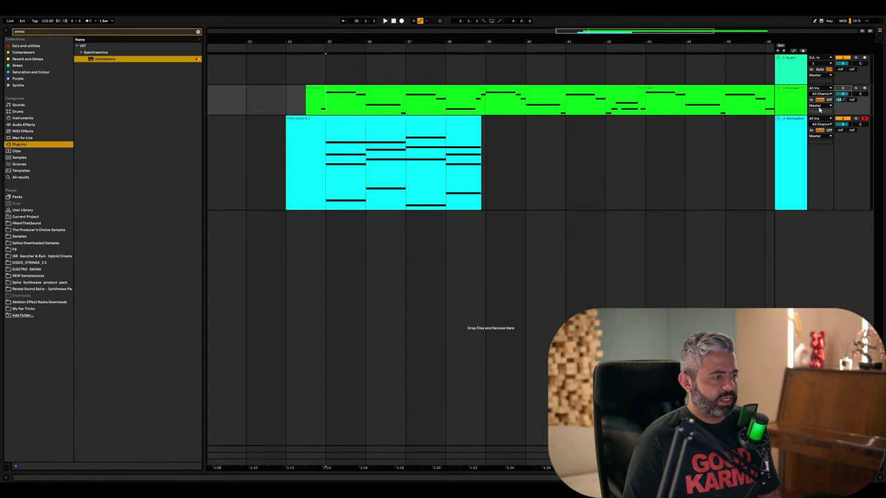
pyautogui.doubleClick(345, 123)
pyautogui.scroll(-4, 338, 190)
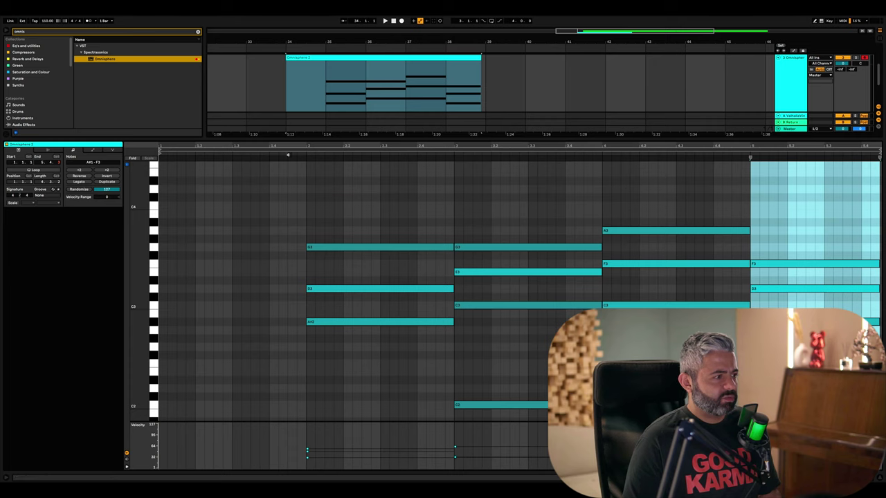
pyautogui.press('f')
pyautogui.press('space')
pyautogui.click(410, 259)
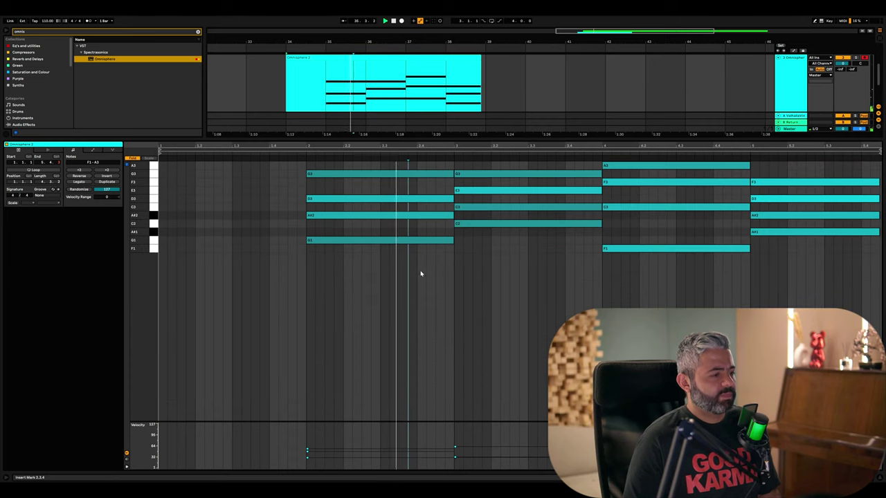
pyautogui.click(454, 305)
pyautogui.press('space')
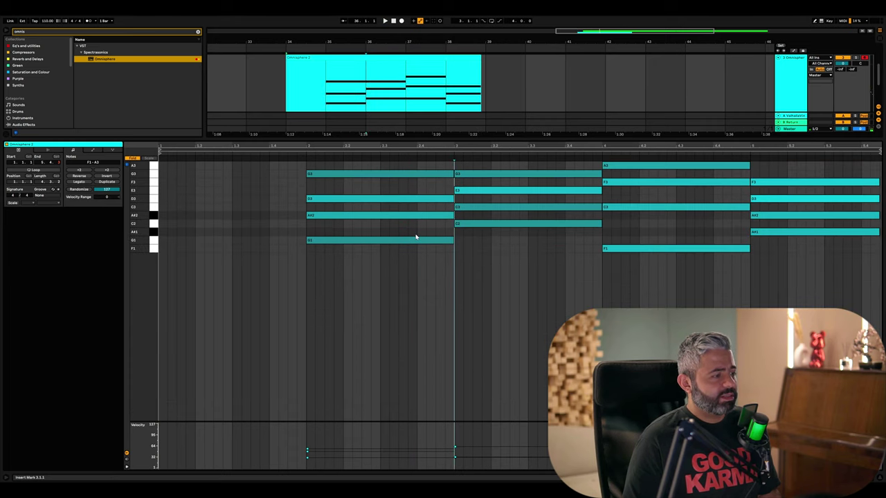
# Deactivate the three upper notes in each of the four chords, keeping only the bass notes G1, C2, F1 and A#1 active.
pyautogui.moveTo(287, 162); pyautogui.dragTo(429, 215)
pyautogui.press('Delete')
pyautogui.moveTo(480, 166); pyautogui.dragTo(489, 213)
pyautogui.press('Delete')
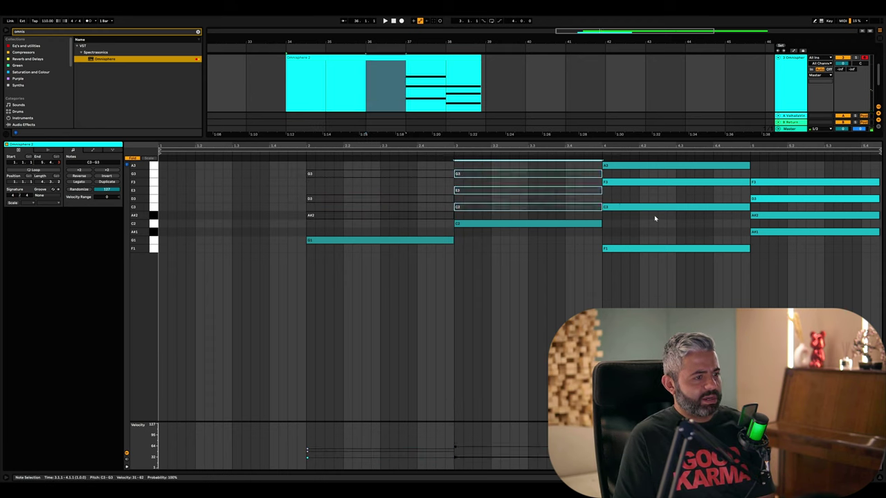
pyautogui.moveTo(655, 218); pyautogui.dragTo(678, 165)
pyautogui.press('Delete')
pyautogui.moveTo(793, 229); pyautogui.dragTo(780, 162)
pyautogui.press('Delete')
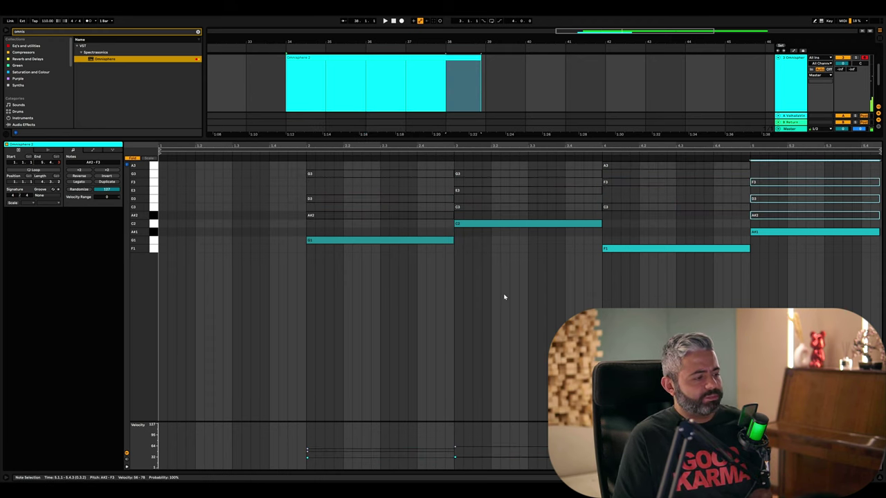
# Enlarge the velocity lane and set the third chord's F1 bass note to velocity 30.
pyautogui.moveTo(399, 421); pyautogui.dragTo(391, 319)
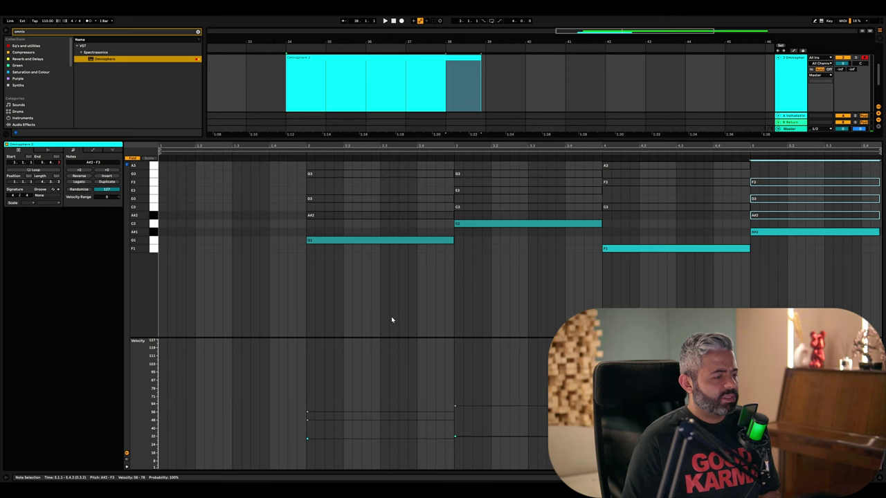
pyautogui.click(357, 243)
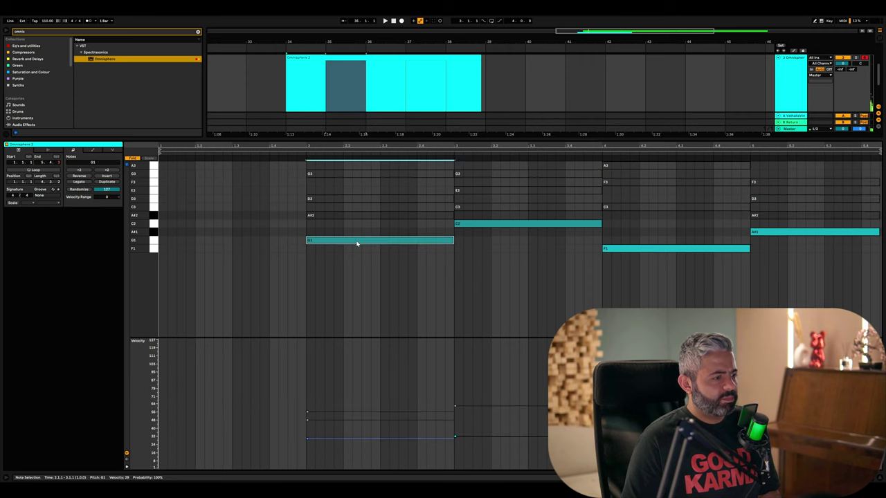
pyautogui.click(484, 227)
pyautogui.click(603, 249)
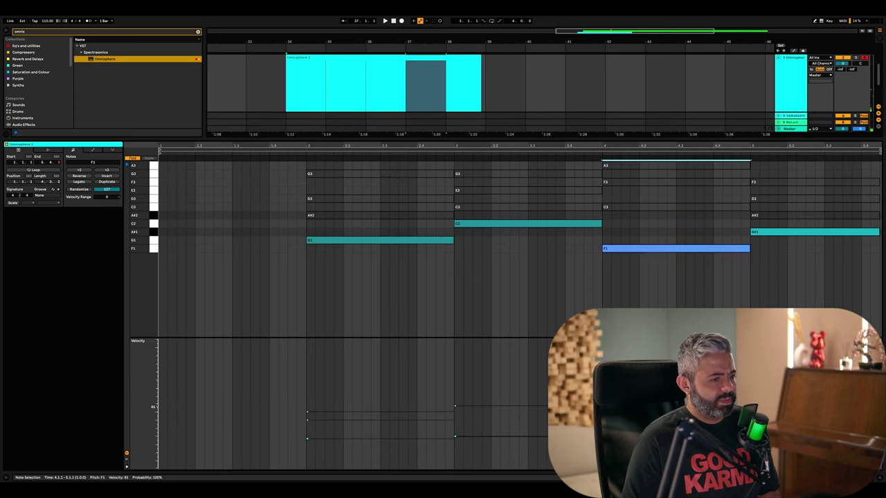
pyautogui.moveTo(603, 405); pyautogui.dragTo(603, 438)
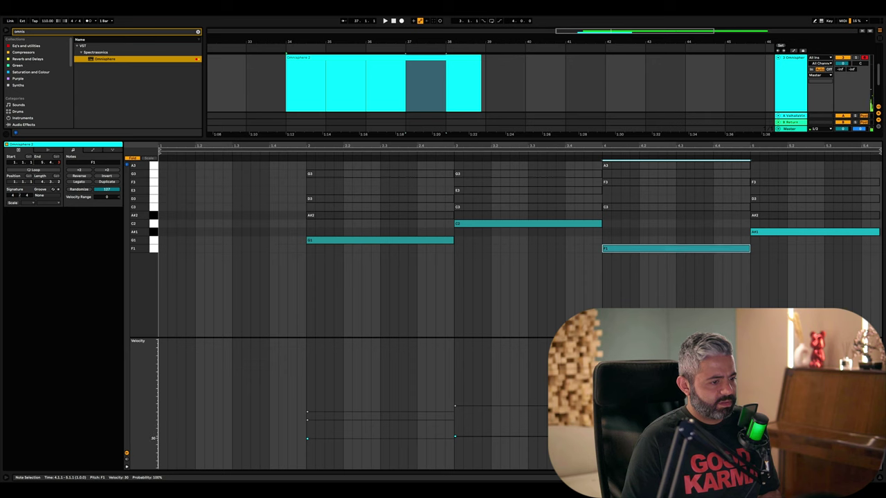
# Adjust the velocity of the fourth chord's A#1 bass note and set the first chord's G1 to velocity 32.
pyautogui.click(768, 234)
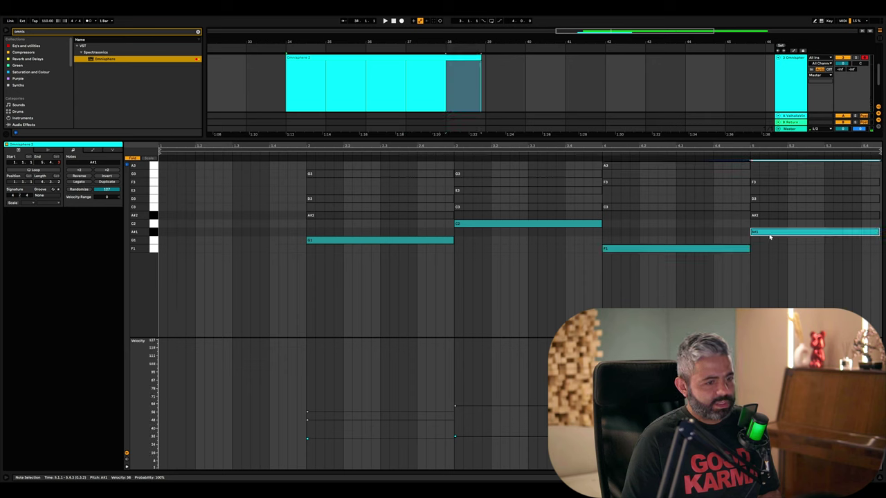
pyautogui.moveTo(750, 431); pyautogui.dragTo(750, 409)
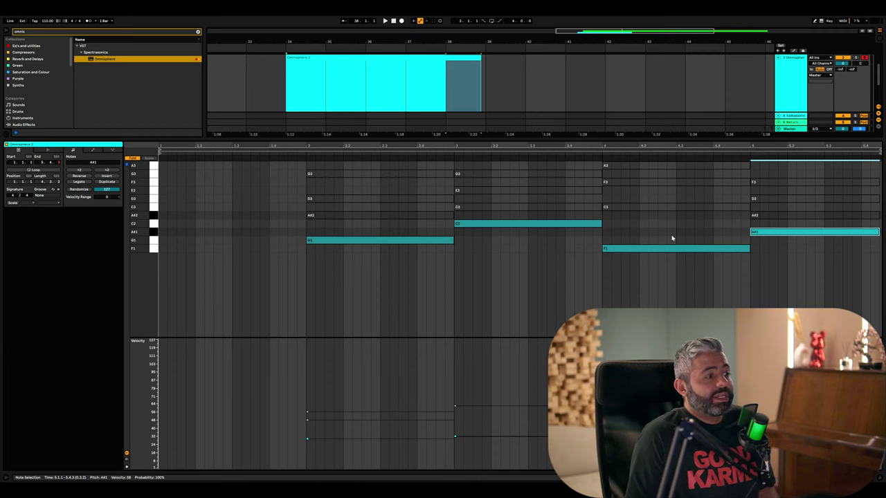
pyautogui.click(354, 242)
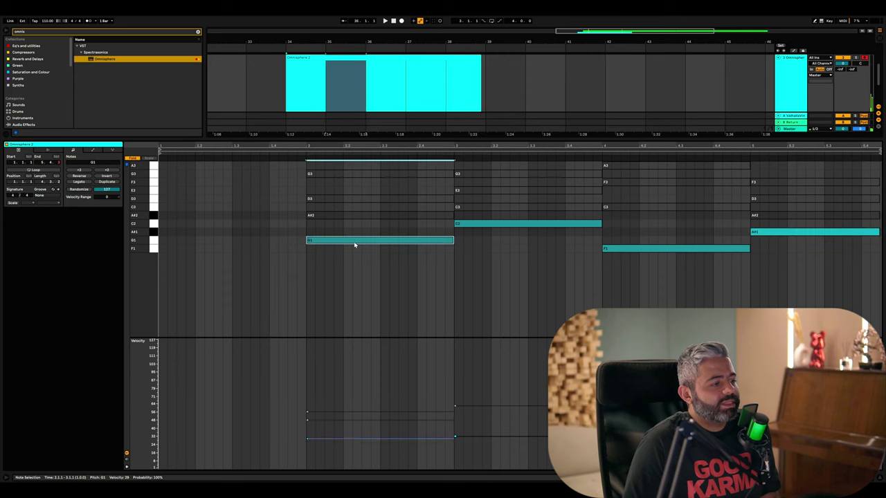
pyautogui.click(334, 440)
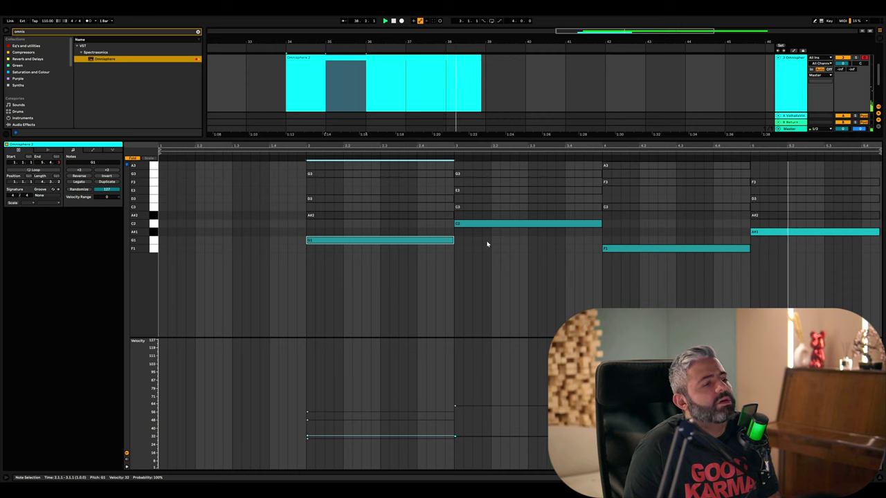
# Reactivate the second-lowest note of each chord: A#2, C3, C3 and A#2, and listen to the result.
pyautogui.click(347, 215)
pyautogui.click(581, 207)
pyautogui.click(711, 206)
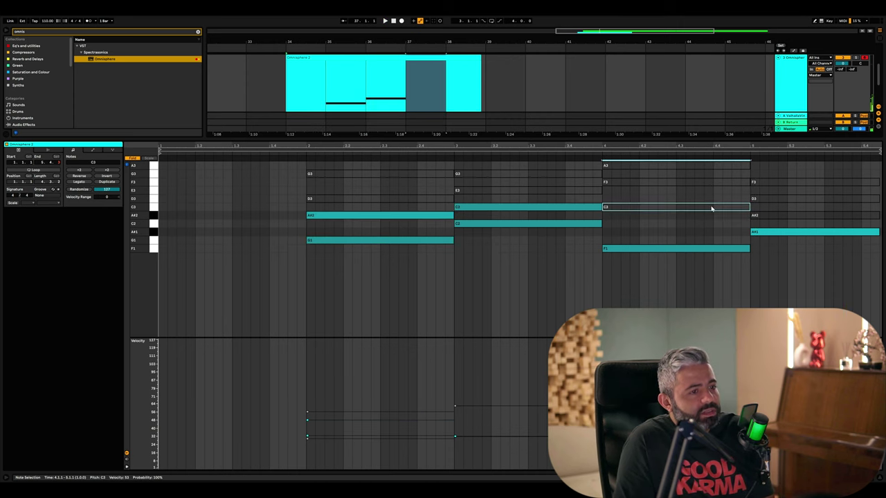
pyautogui.click(775, 215)
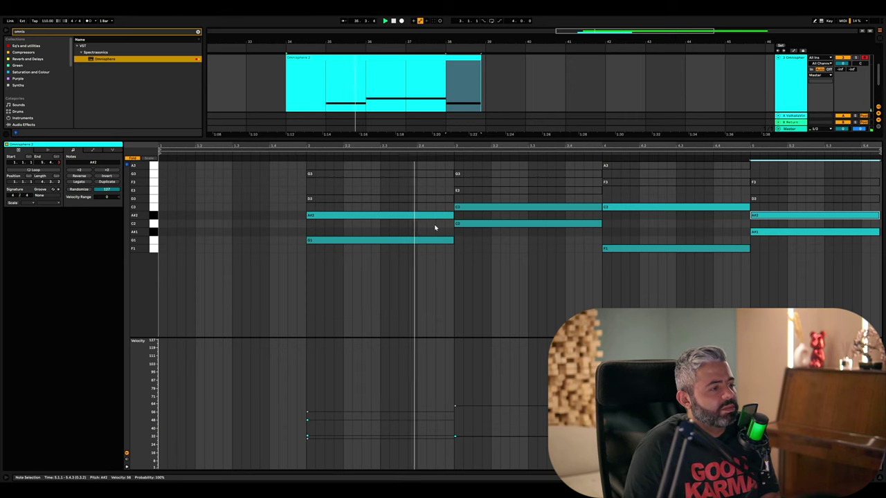
pyautogui.press('space')
# Set the velocity of the second chord's deactivated G3 note to 42.
pyautogui.click(482, 209)
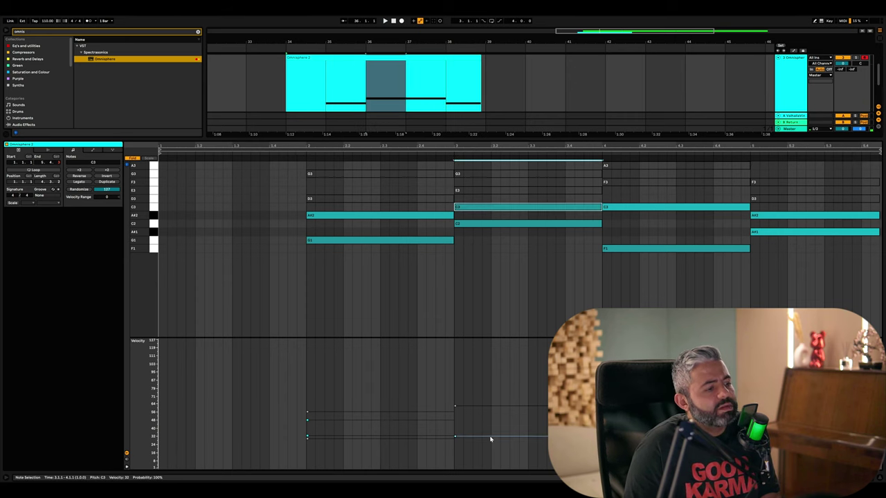
pyautogui.moveTo(491, 438); pyautogui.dragTo(491, 427)
pyautogui.click(436, 159)
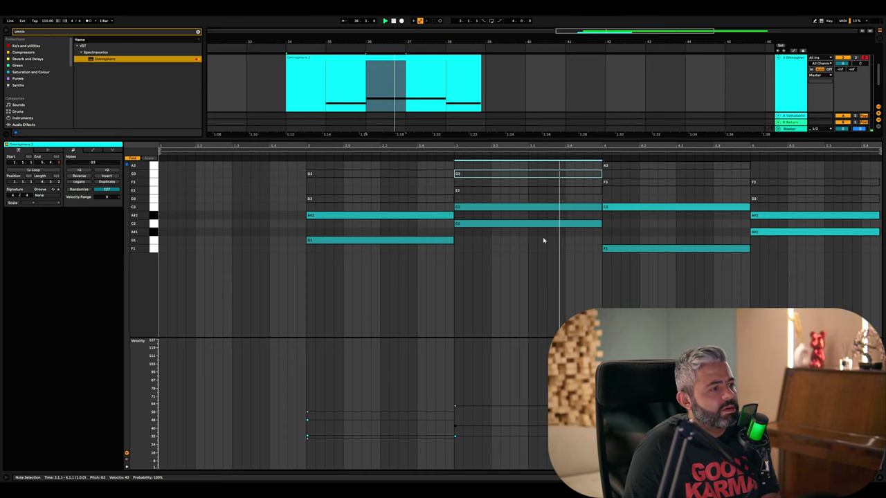
# Adjust the velocities of the third chord's C3 and the fourth chord's A#2 while listening to the transition.
pyautogui.click(623, 208)
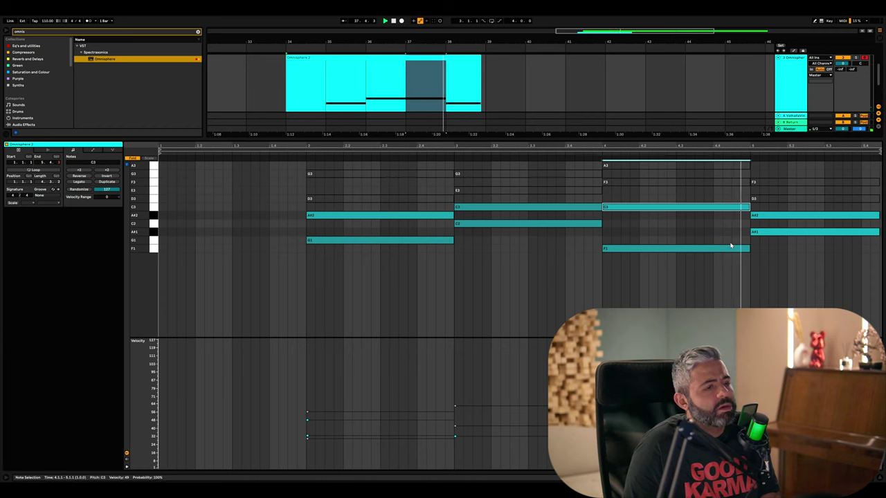
pyautogui.click(768, 216)
pyautogui.press('space')
pyautogui.moveTo(768, 216); pyautogui.dragTo(768, 211)
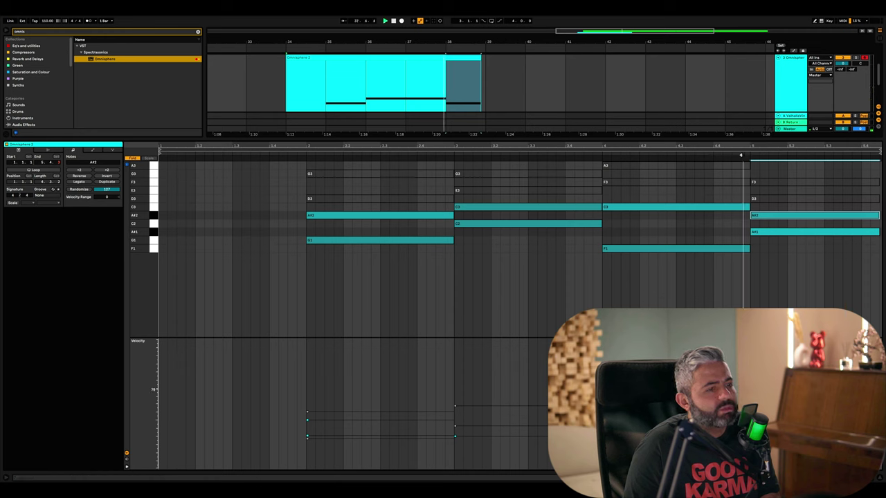
pyautogui.click(764, 233)
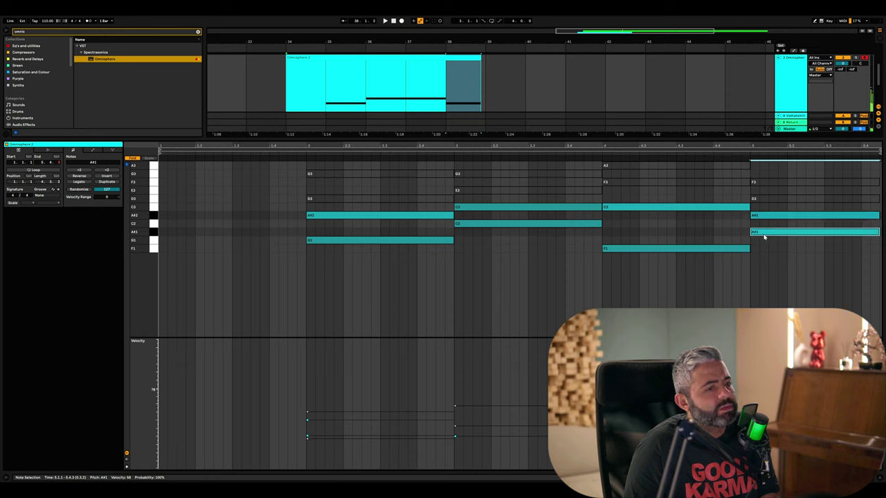
# Reactivate the next note up in each chord during playback: D3, E3, F3 and D3.
pyautogui.click(336, 200)
pyautogui.press('0')
pyautogui.press('space')
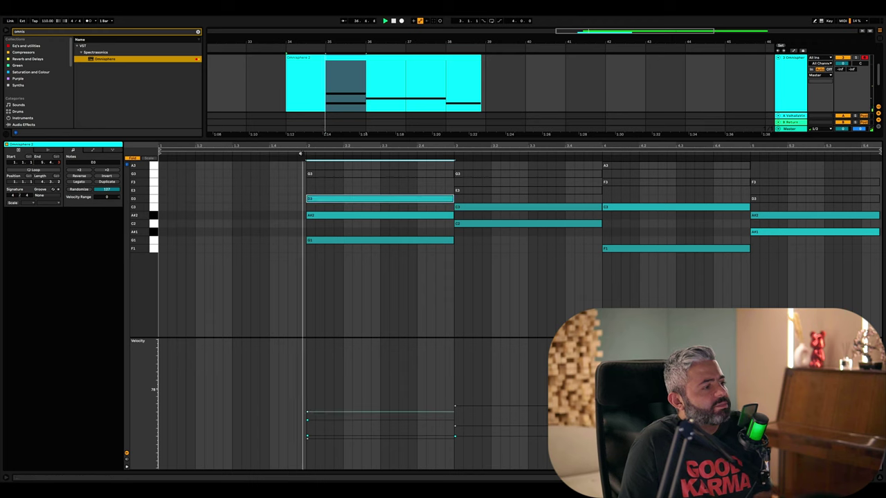
pyautogui.click(471, 191)
pyautogui.press('0')
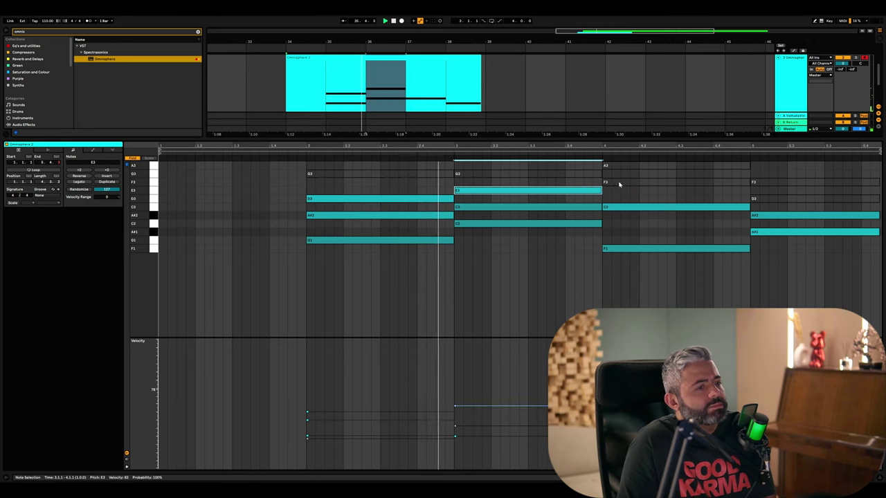
pyautogui.click(618, 182)
pyautogui.press('0')
pyautogui.click(760, 199)
pyautogui.press('0')
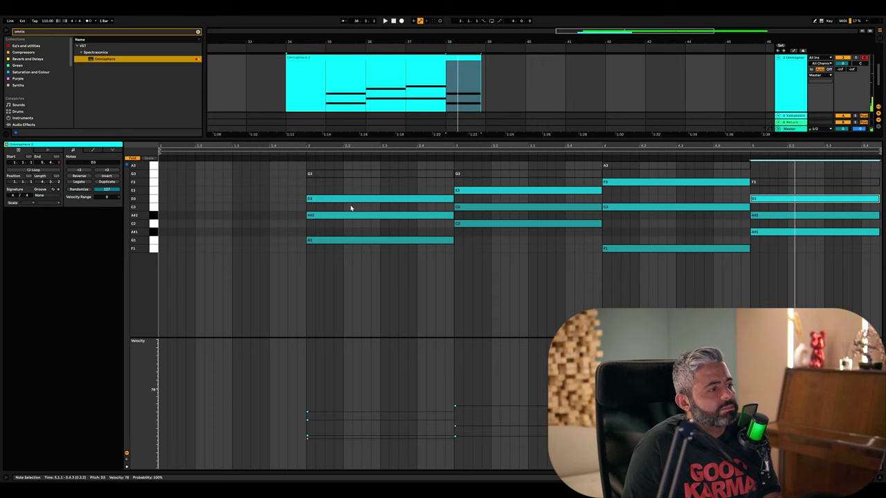
# Set the first chord's D3 to velocity 46 and the second chord's E3 to velocity 50.
pyautogui.click(343, 413)
pyautogui.moveTo(343, 415); pyautogui.dragTo(343, 422)
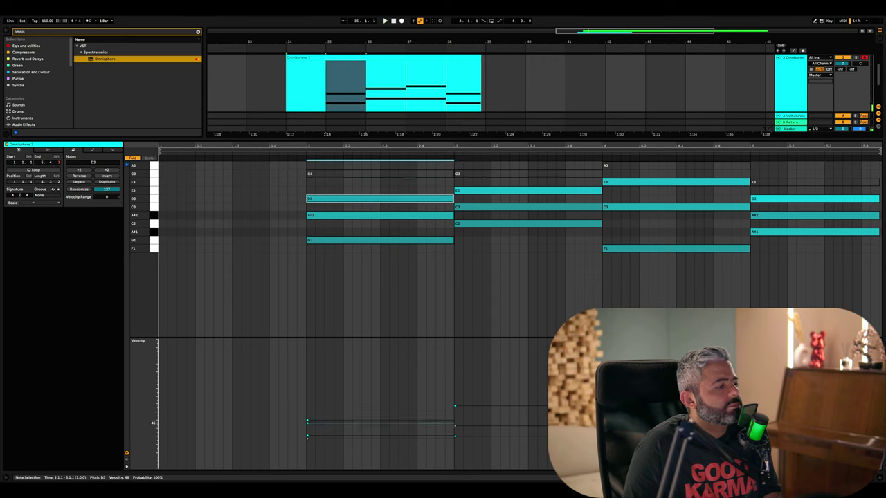
pyautogui.click(466, 191)
pyautogui.moveTo(479, 409); pyautogui.dragTo(480, 419)
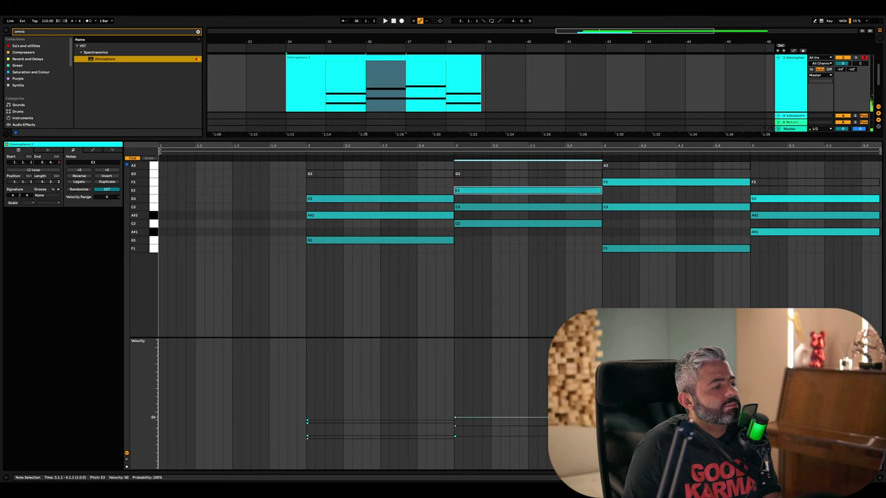
# Adjust the velocity of the third chord's F3 and set the fourth chord's D3 to velocity 54.
pyautogui.click(623, 182)
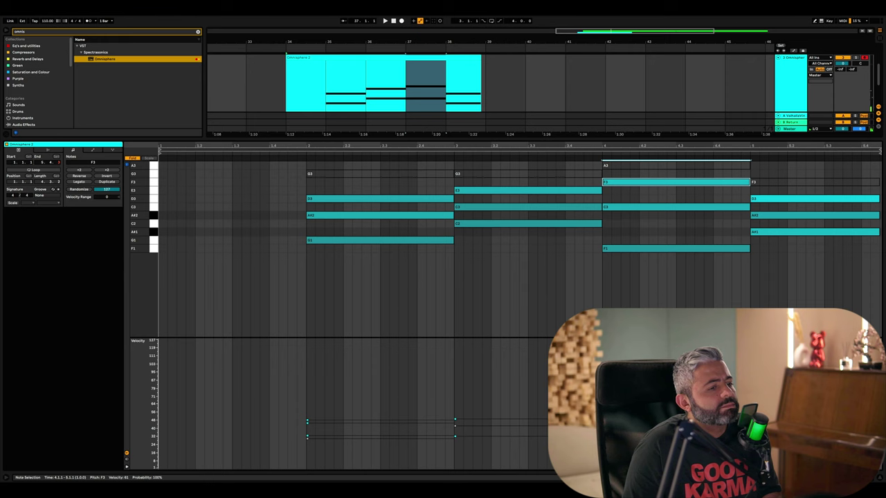
pyautogui.click(630, 277)
pyautogui.click(677, 183)
pyautogui.click(766, 208)
pyautogui.click(768, 198)
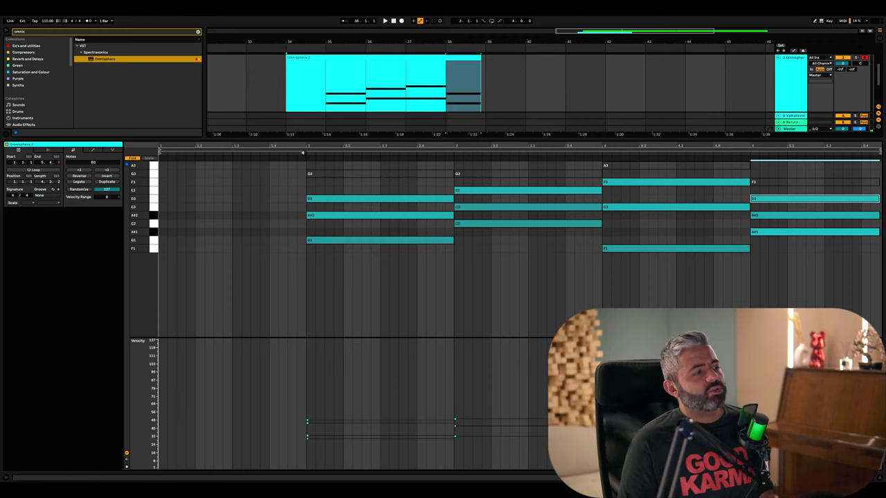
# Listen back and adjust the velocities of the fourth chord's A#2 and A#1.
pyautogui.click(302, 152)
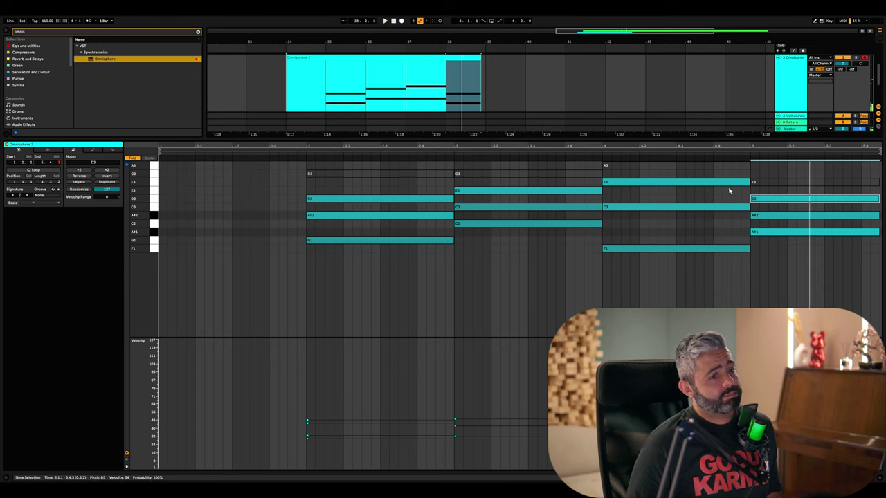
pyautogui.click(765, 214)
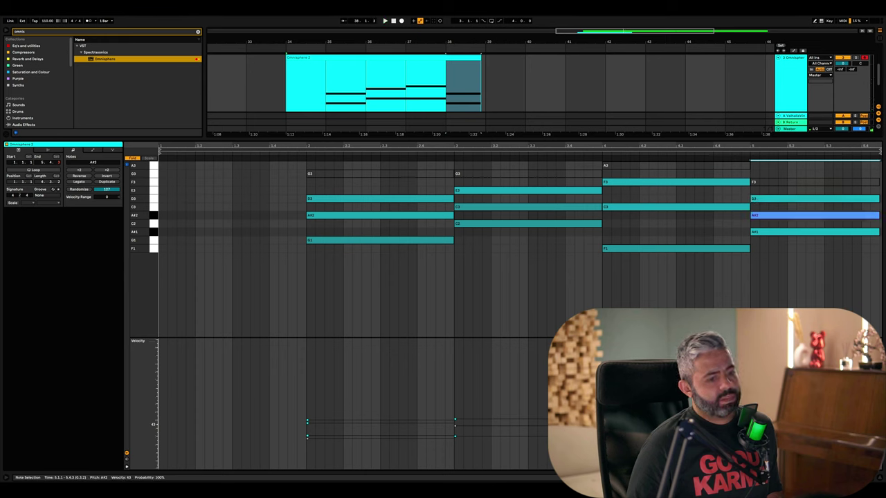
pyautogui.click(765, 232)
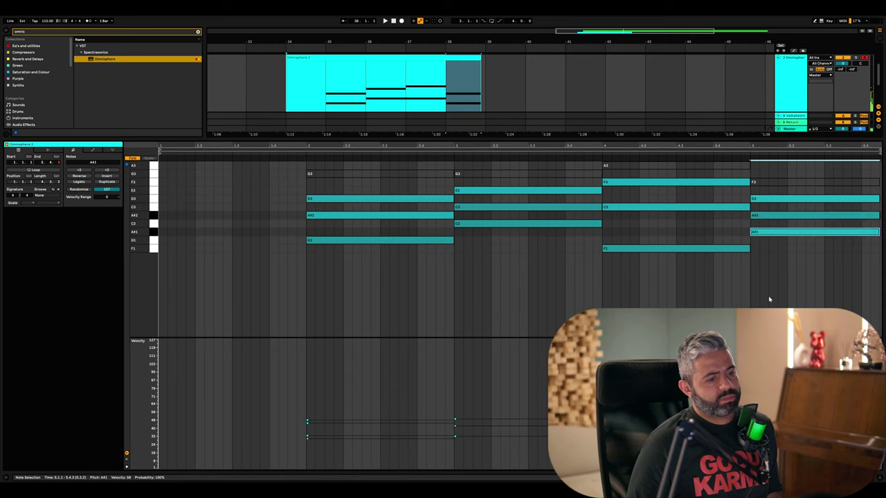
pyautogui.click(768, 182)
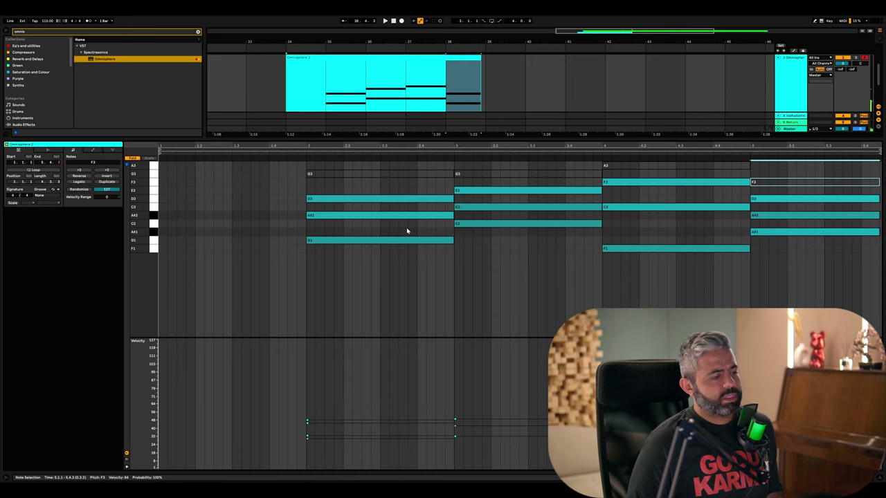
pyautogui.press('space')
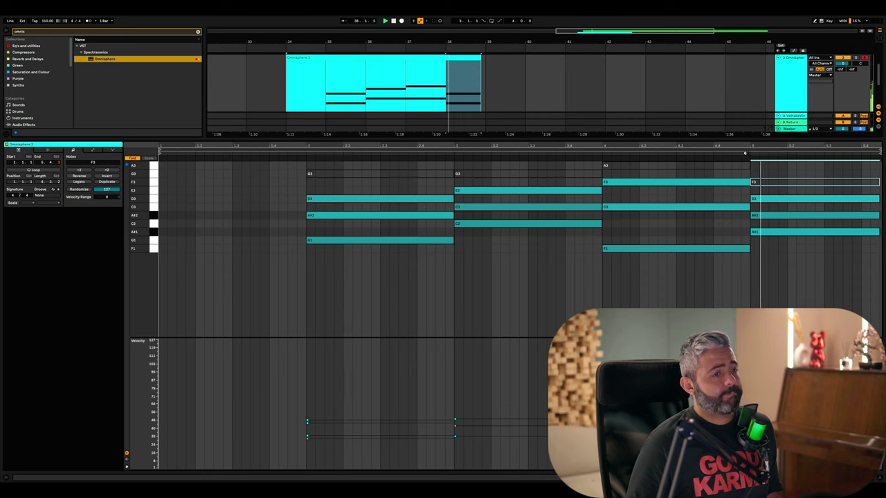
# Reactivate the G3 in the first two chords, setting the first to velocity 47 and slightly raising the second.
pyautogui.click(322, 173)
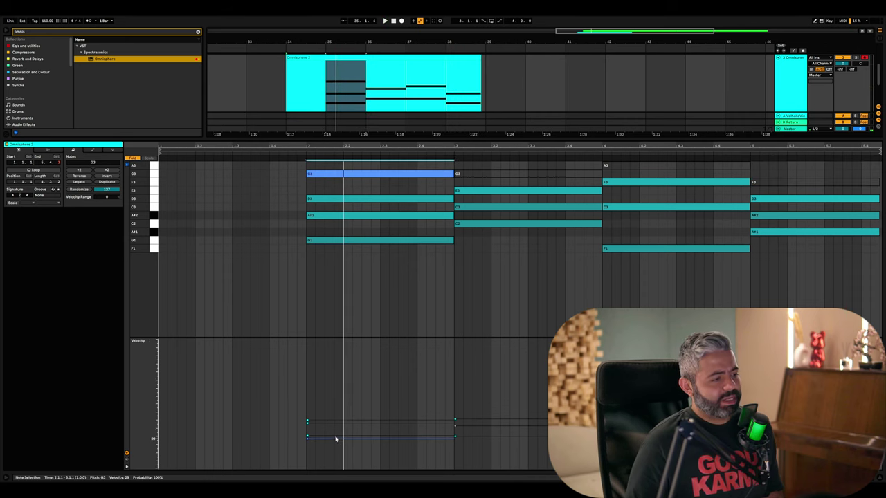
pyautogui.moveTo(336, 437); pyautogui.dragTo(335, 427)
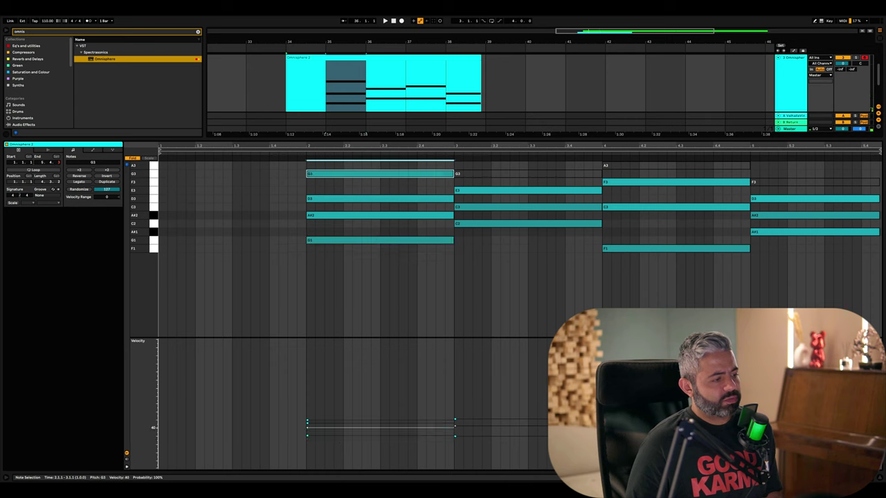
pyautogui.press('space')
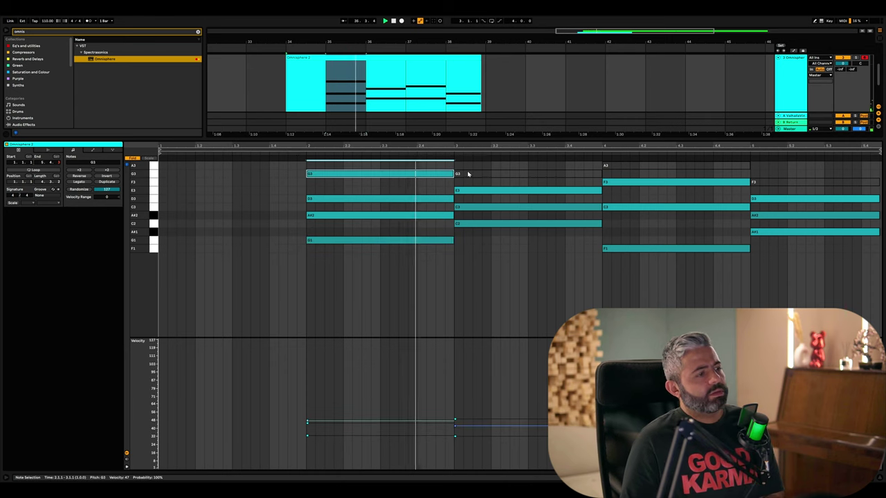
pyautogui.click(468, 174)
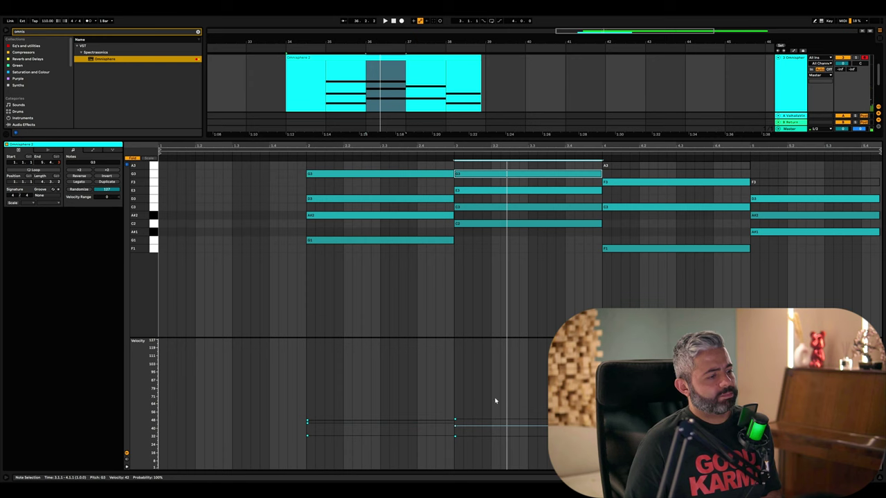
pyautogui.moveTo(502, 426); pyautogui.dragTo(503, 424)
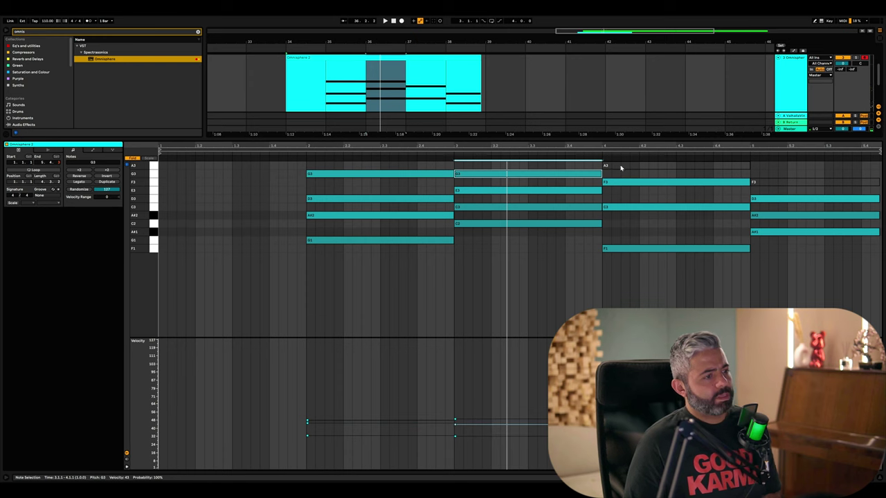
# Reactivate the third chord's A3 at velocity 45, and reactivate the fourth chord's F3 with a lower velocity.
pyautogui.click(620, 167)
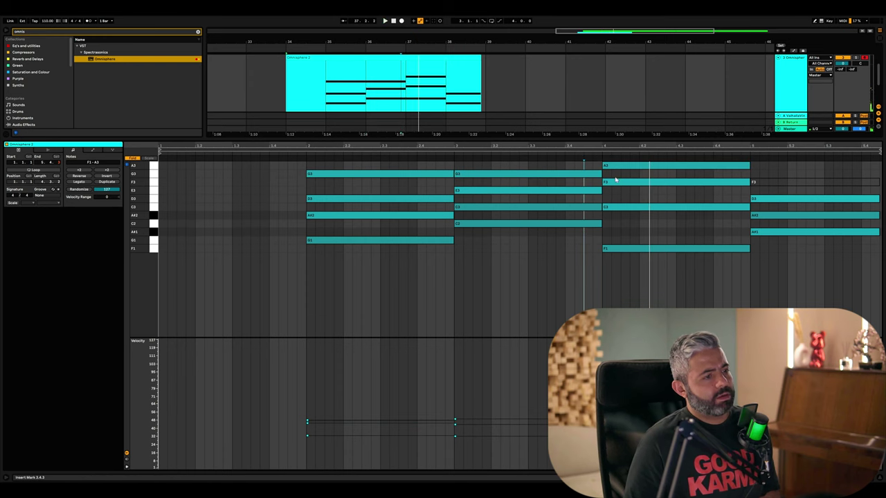
pyautogui.click(616, 167)
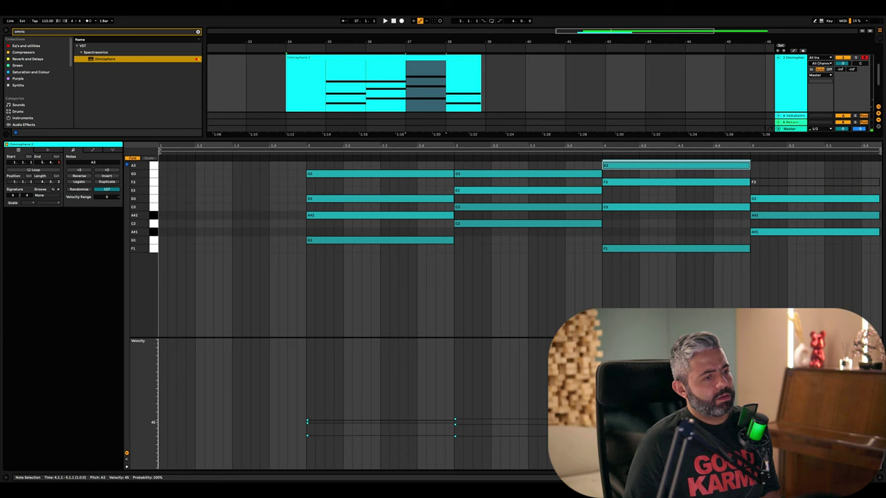
pyautogui.click(767, 182)
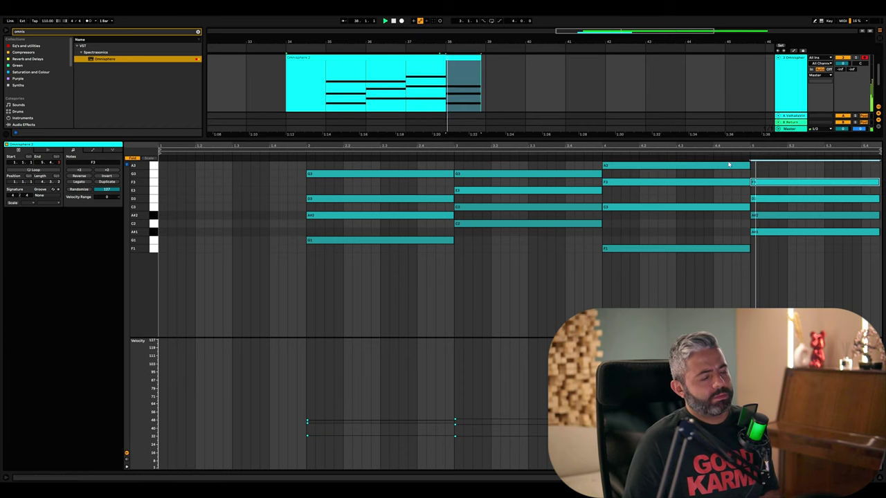
pyautogui.moveTo(751, 404); pyautogui.dragTo(750, 421)
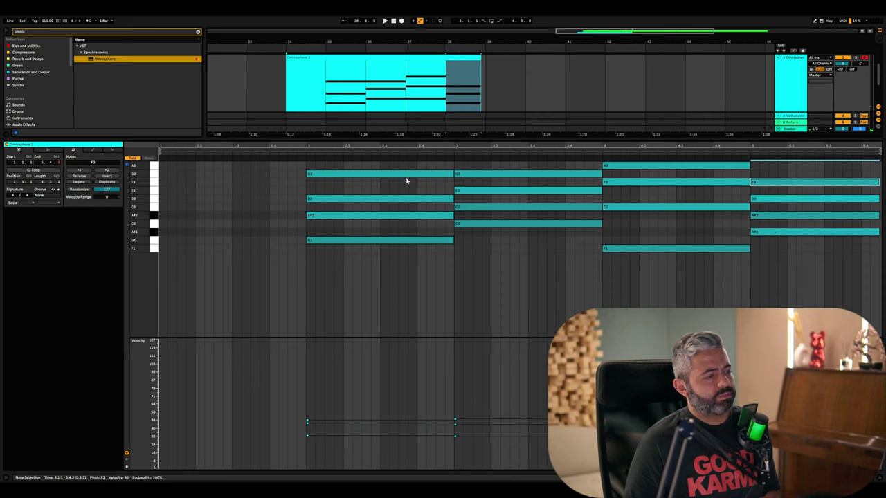
# Play the full progression alongside the other parts and slightly lower the Omnisphere track's volume.
pyautogui.click(304, 151)
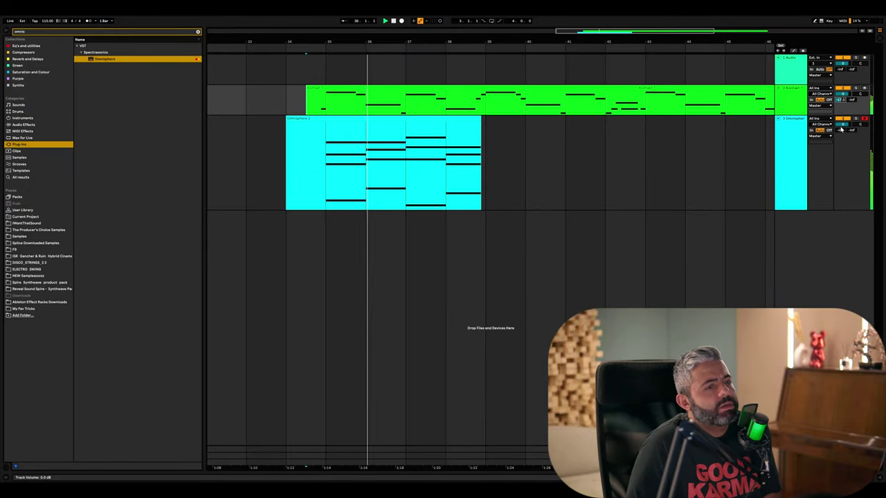
pyautogui.moveTo(842, 124); pyautogui.dragTo(842, 129)
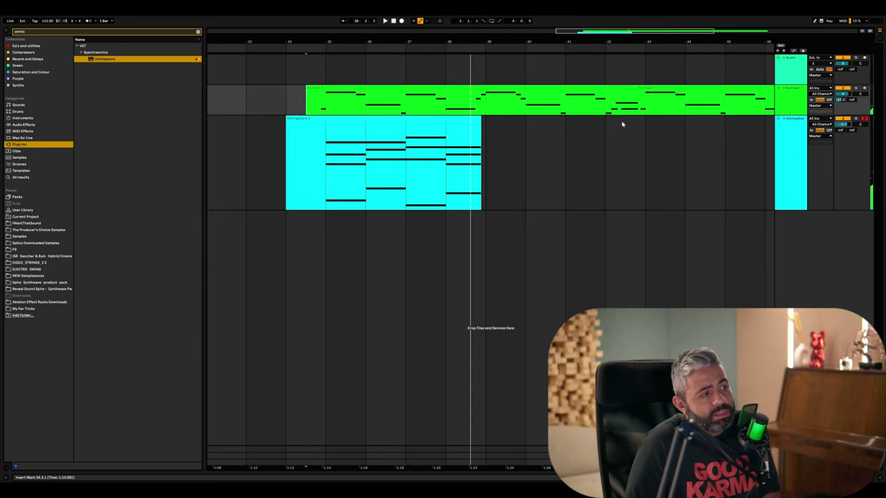
pyautogui.press('space')
# Trim the Omnisphere clip so it runs from 34.3.1 to 39.1.1, and open its notes.
pyautogui.click(330, 156)
pyautogui.click(304, 156)
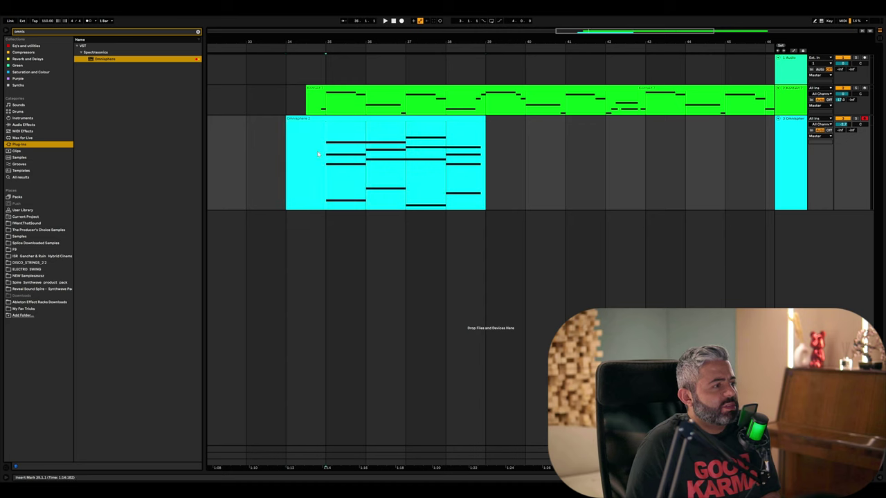
pyautogui.rightClick(303, 155)
pyautogui.click(348, 234)
pyautogui.rightClick(303, 146)
pyautogui.click(371, 226)
pyautogui.rightClick(310, 156)
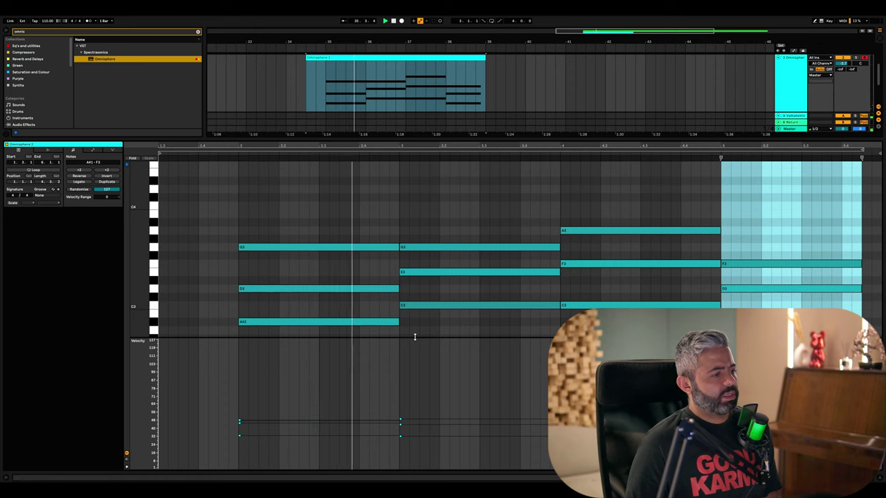
# Enlarge the clip's note area above the velocity lane and fold it to the used pitches.
pyautogui.moveTo(415, 337); pyautogui.dragTo(412, 382)
pyautogui.scroll(-1, 419, 356)
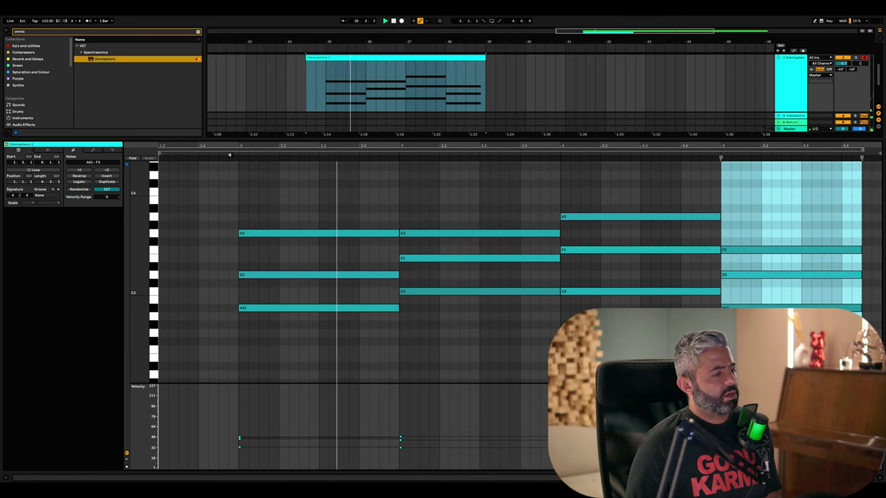
pyautogui.scroll(-3, 541, 218)
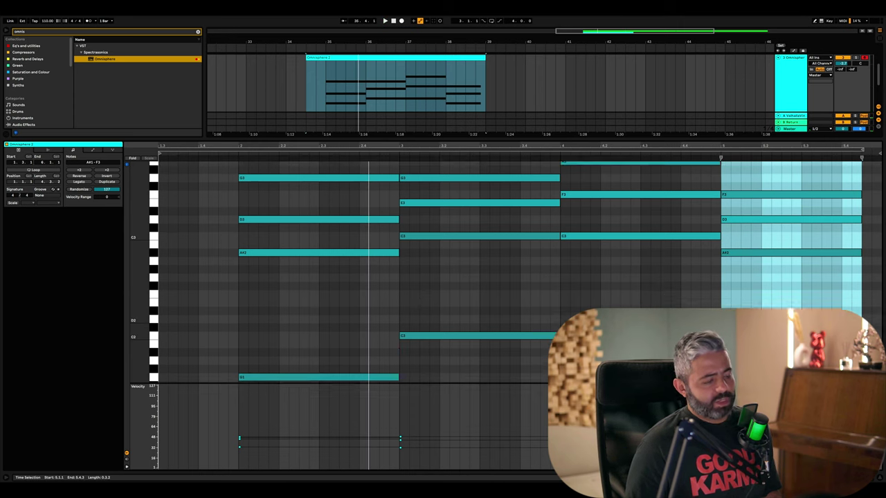
pyautogui.press('f')
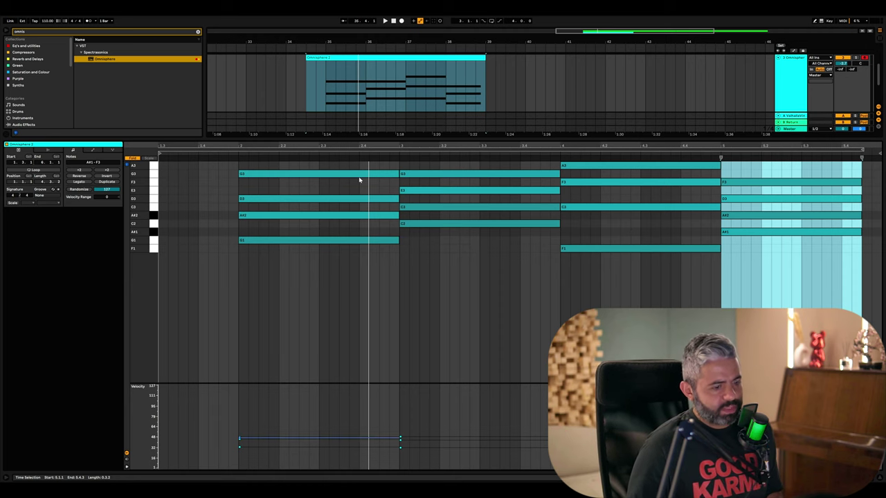
# Hide the note editor and play back the last two chords in the arrangement.
pyautogui.click(877, 478)
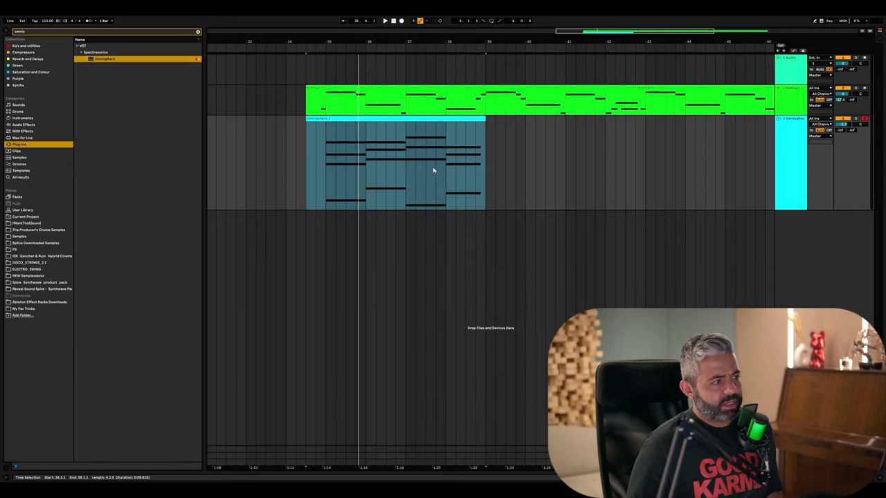
pyautogui.moveTo(394, 119); pyautogui.dragTo(389, 142)
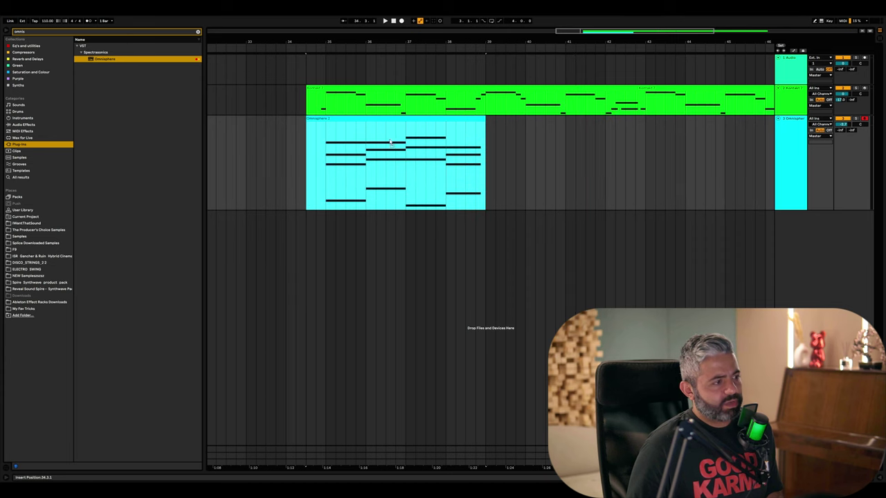
pyautogui.click(439, 157)
pyautogui.press('space')
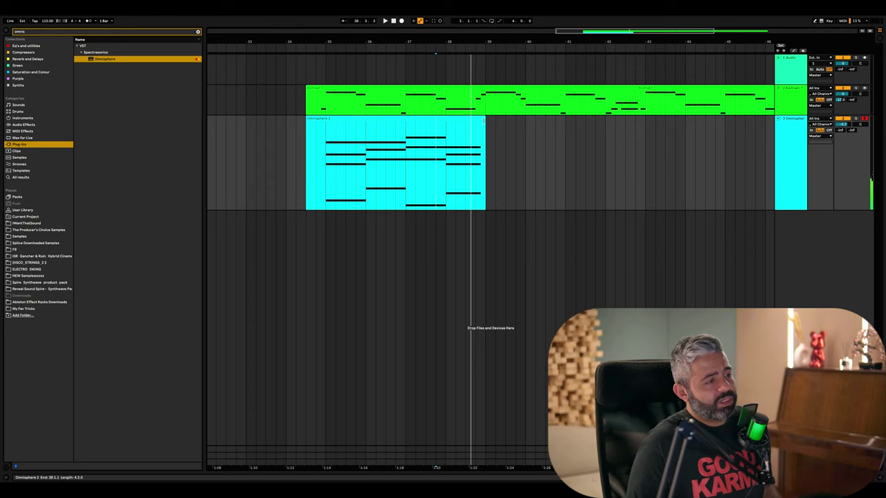
pyautogui.click(442, 182)
pyautogui.press('space')
pyautogui.press('space')
# Enable the metronome and MIDI overdub, and record four more chords on the Omnisphere track up to bar 43.
pyautogui.click(87, 21)
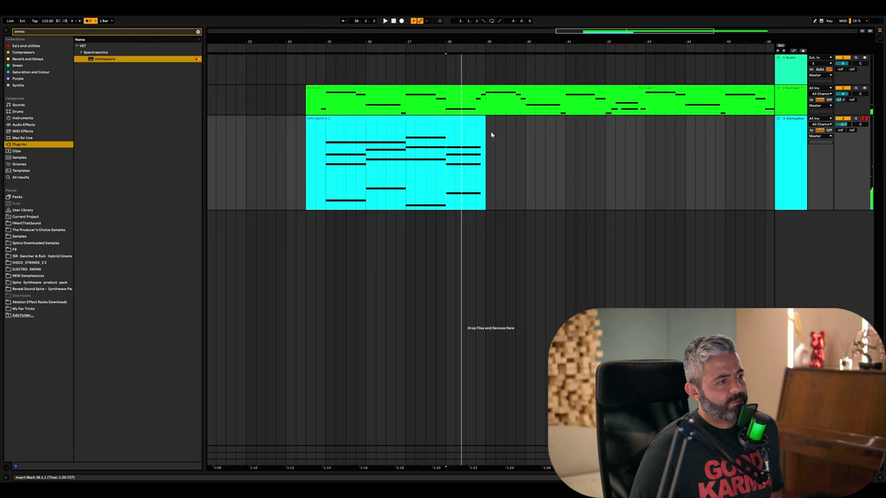
pyautogui.press('space')
pyautogui.press('space')
pyautogui.click(425, 148)
pyautogui.press('space')
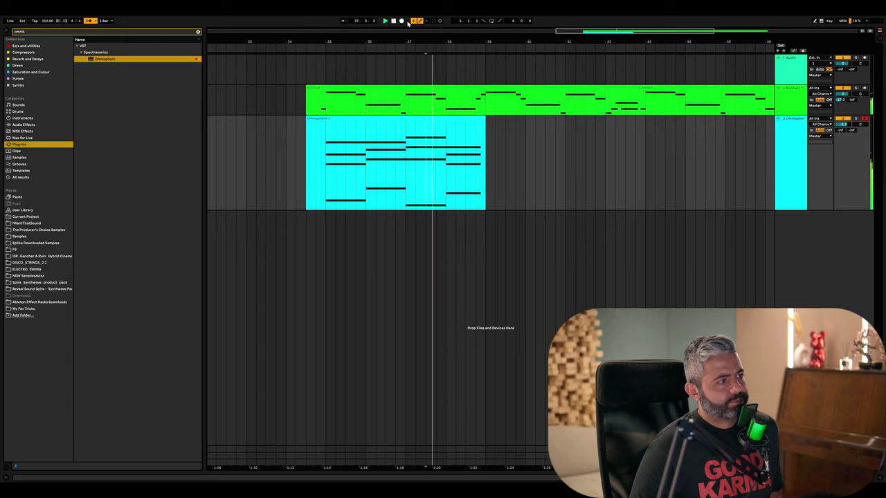
pyautogui.click(403, 21)
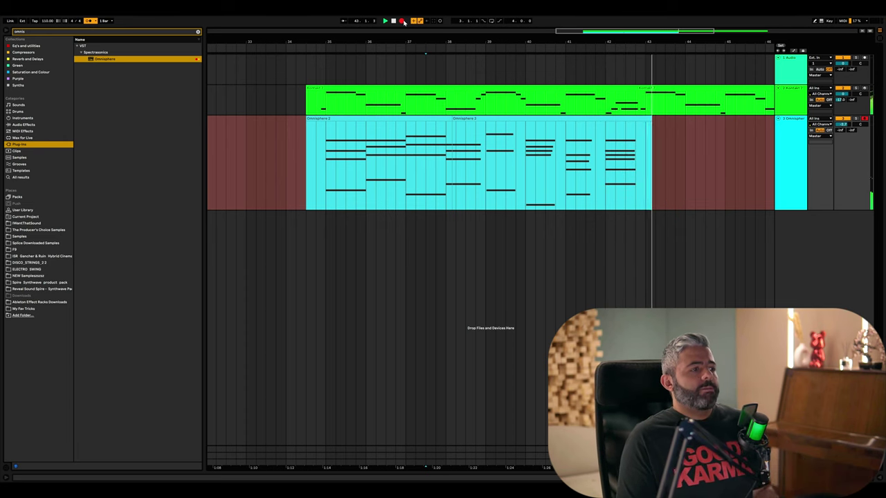
pyautogui.click(402, 21)
# Deactivate the original Omnisphere clip to audition the new recording, and reactivate the original clip.
pyautogui.moveTo(307, 139); pyautogui.dragTo(454, 154)
pyautogui.press('0')
pyautogui.click(436, 152)
pyautogui.press('space')
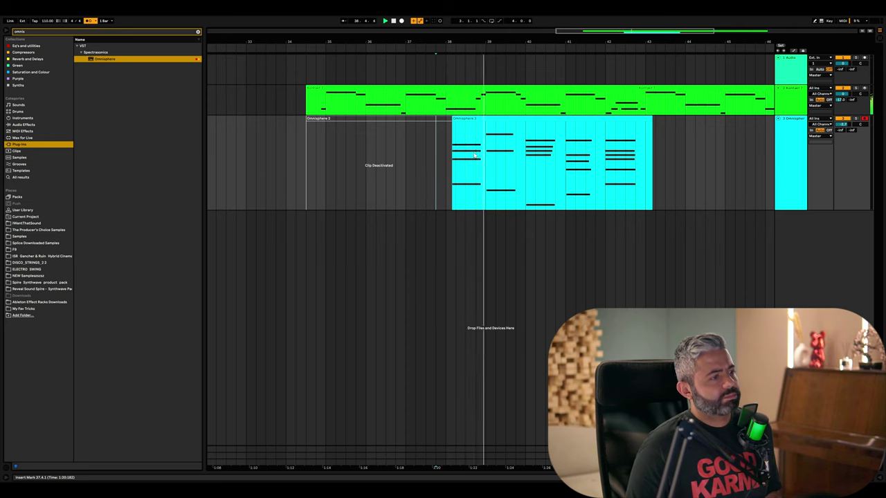
pyautogui.press('0')
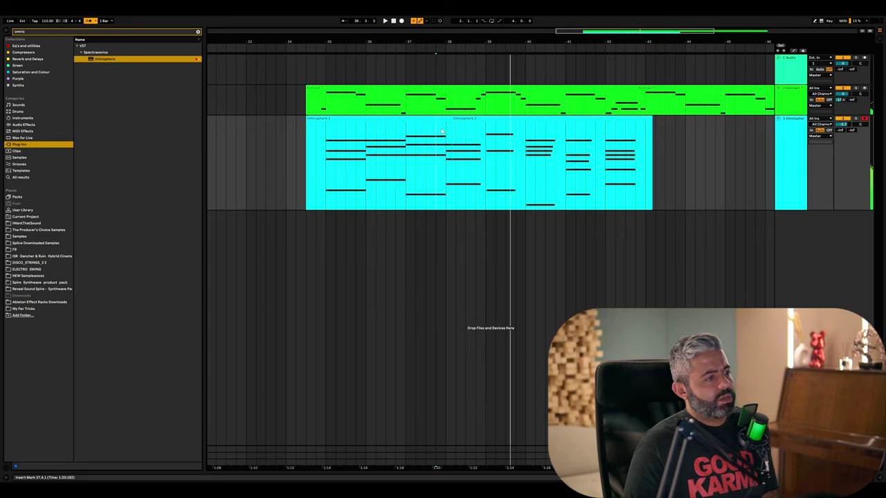
# Extend the first Omnisphere clip to 38.4.3 over the recording's start, check the join, and deactivate the first clip.
pyautogui.moveTo(449, 119); pyautogui.dragTo(480, 119)
pyautogui.click(475, 135)
pyautogui.press('space')
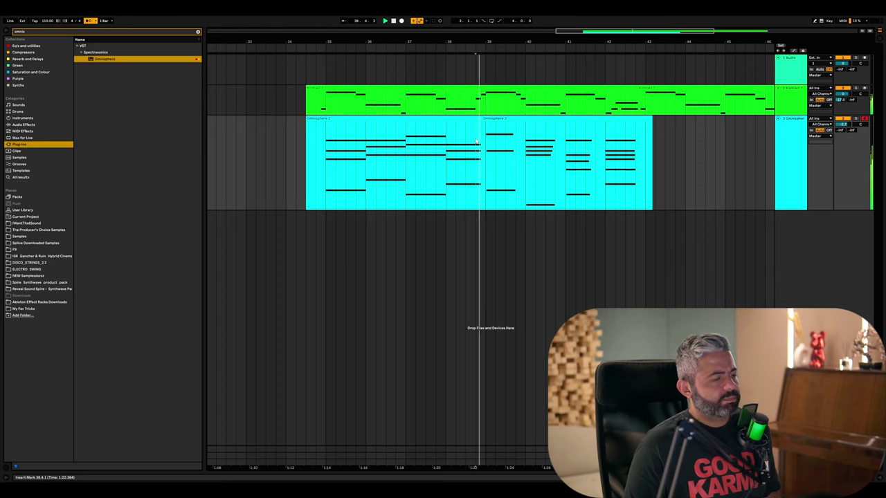
pyautogui.click(465, 124)
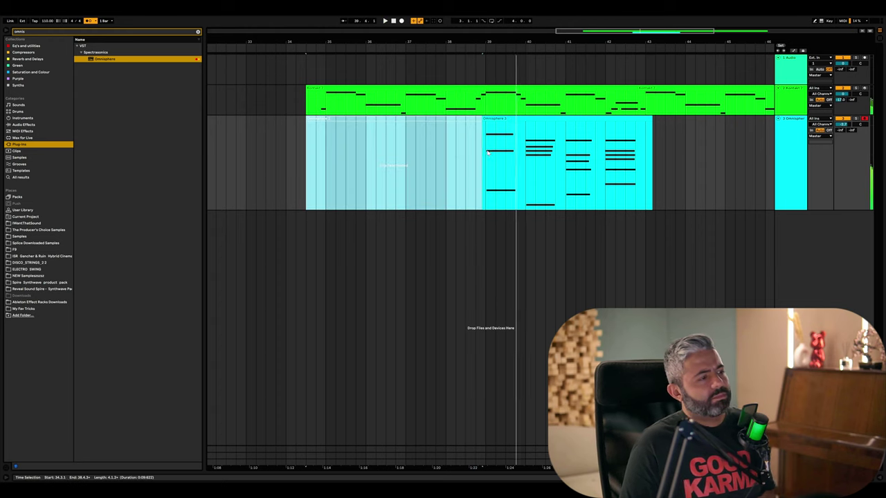
pyautogui.press('0')
# Open the newly recorded Omnisphere clip, unfold its note view and zoom in on its first full chord.
pyautogui.doubleClick(502, 121)
pyautogui.press('space')
pyautogui.hscroll(-1, 257, 261)
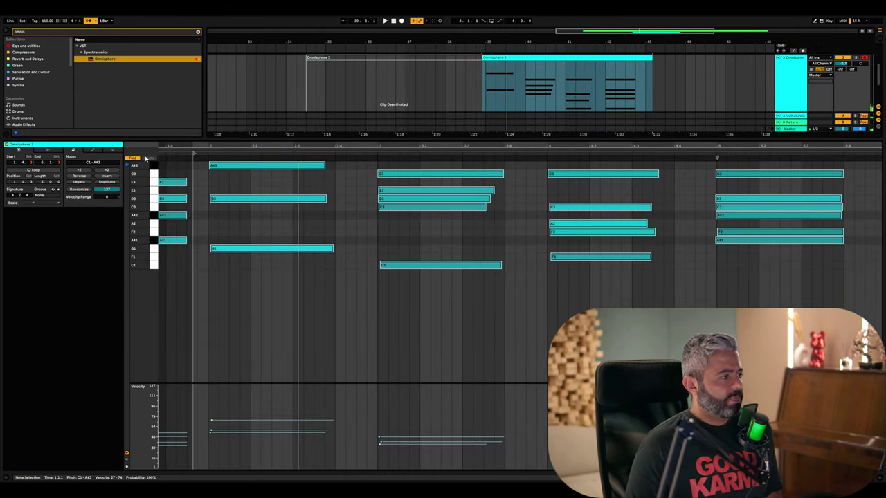
pyautogui.click(133, 158)
pyautogui.scroll(2, 200, 221)
pyautogui.click(200, 221)
pyautogui.scroll(3, 202, 219)
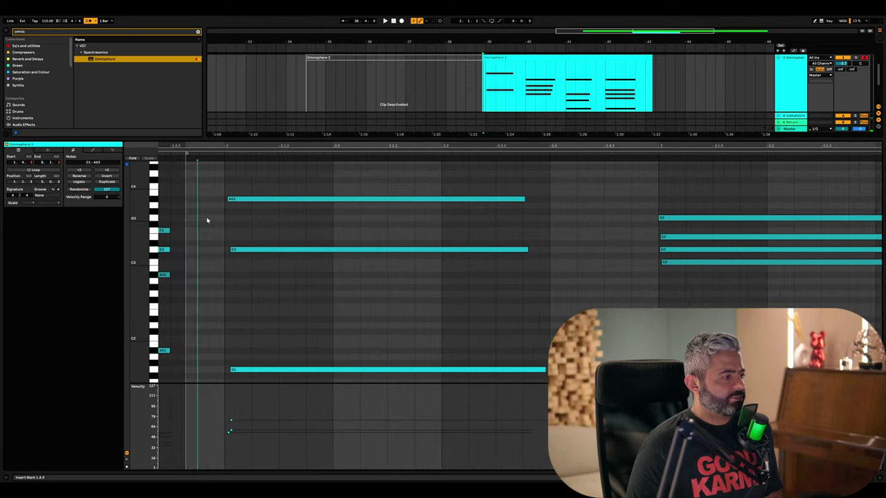
# Move the bass G1 of the recorded clip's first full chord slightly earlier to start at 2.1.1.
pyautogui.hscroll(-1, 208, 220)
pyautogui.press('space')
pyautogui.scroll(-1, 330, 301)
pyautogui.moveTo(307, 370); pyautogui.dragTo(291, 173)
pyautogui.click(286, 342)
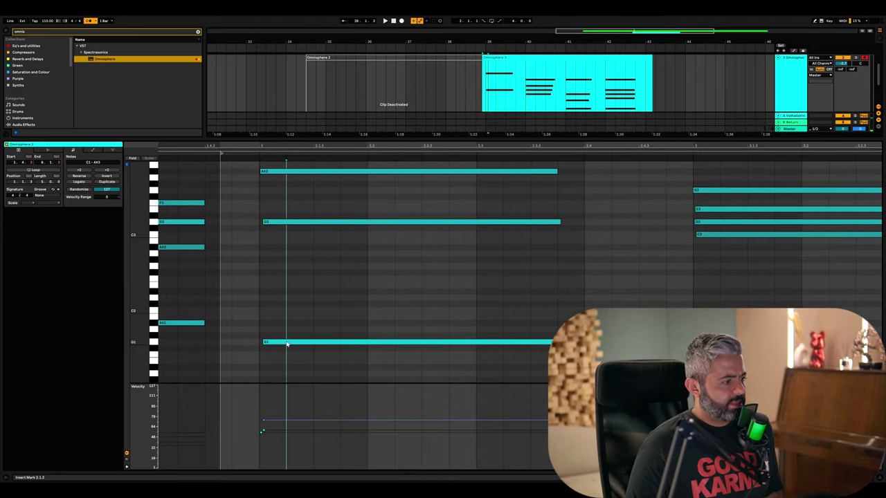
pyautogui.moveTo(286, 343); pyautogui.dragTo(284, 343)
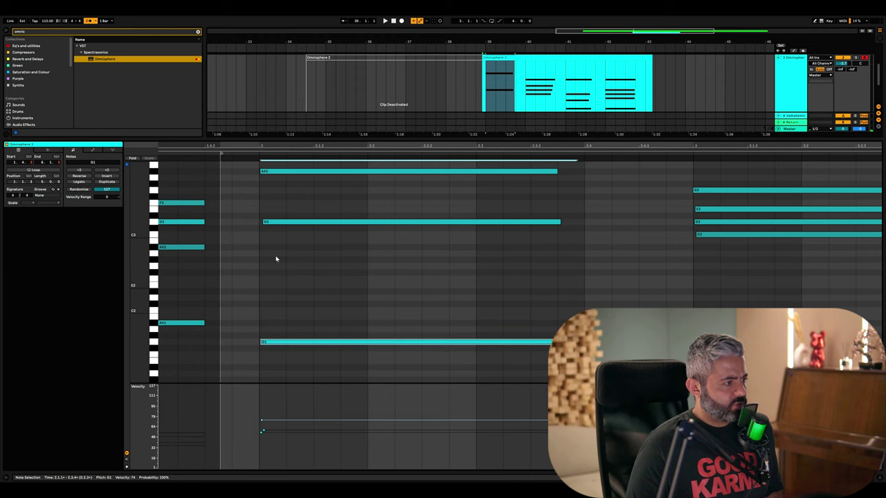
# Move the first full chord's A#3 slightly later in line with D3, audition it, and shift the whole chord slightly earlier to start at 2.1.1.
pyautogui.moveTo(270, 177); pyautogui.dragTo(279, 177)
pyautogui.click(222, 152)
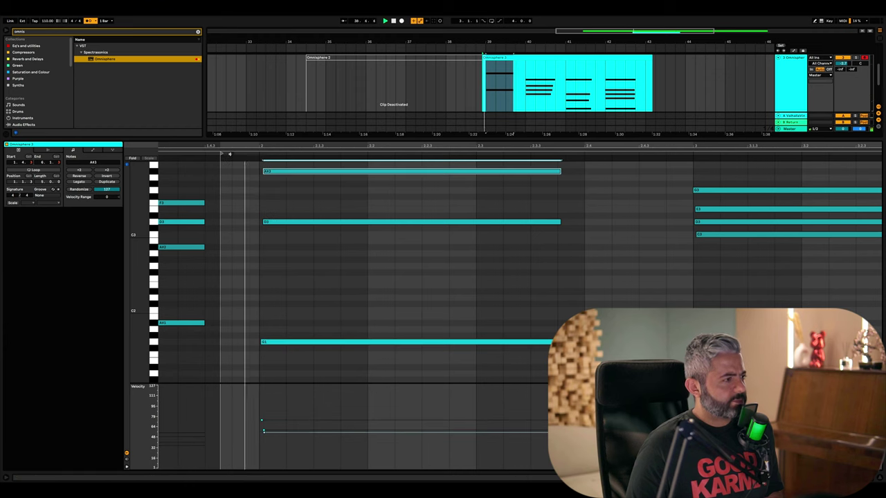
pyautogui.press('space')
pyautogui.moveTo(328, 355); pyautogui.dragTo(327, 171)
pyautogui.scroll(1, 325, 190)
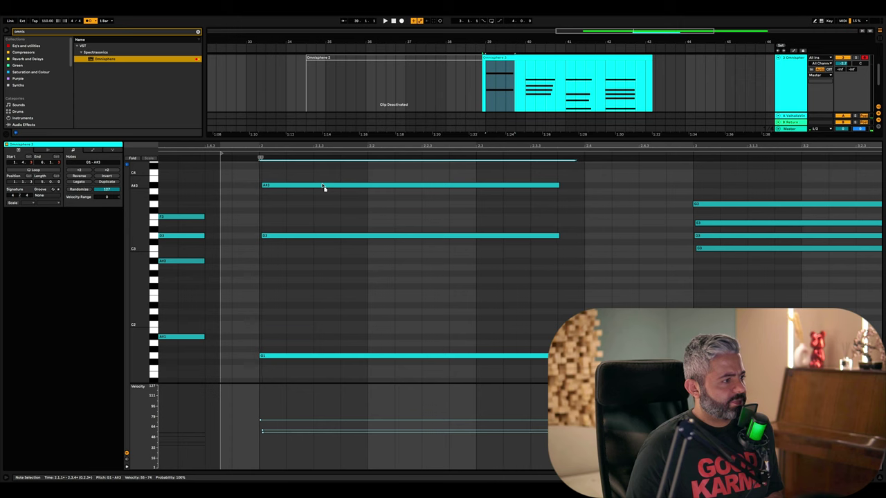
pyautogui.click(319, 367)
# Shrink the velocity lane to make room for the notes and audition the passage from the first full chord into the second.
pyautogui.scroll(-2, 329, 377)
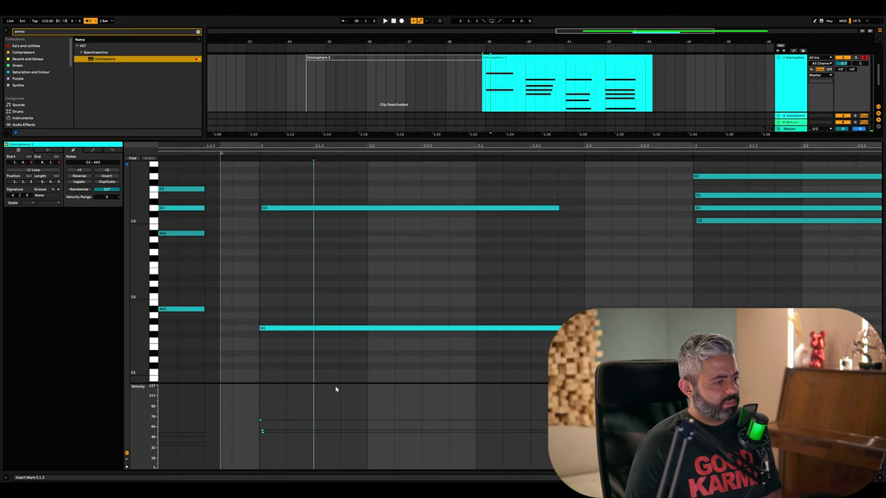
pyautogui.moveTo(339, 383); pyautogui.dragTo(337, 420)
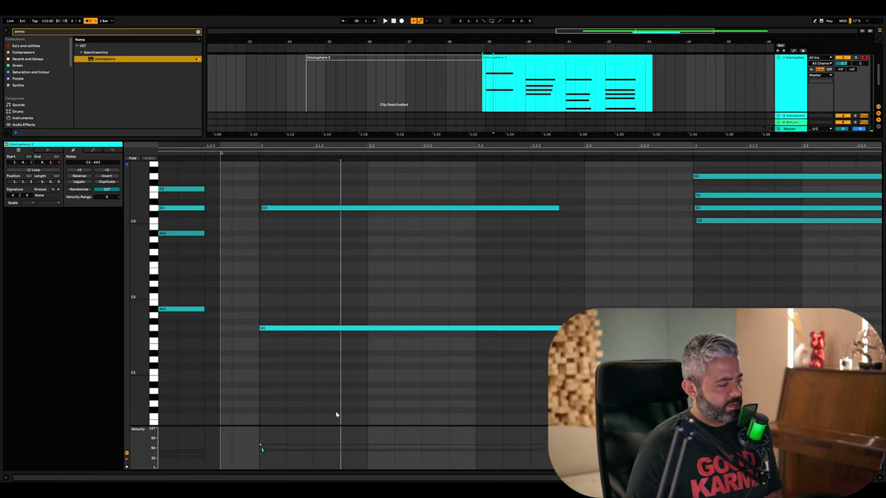
pyautogui.scroll(2, 338, 385)
pyautogui.scroll(2, 339, 373)
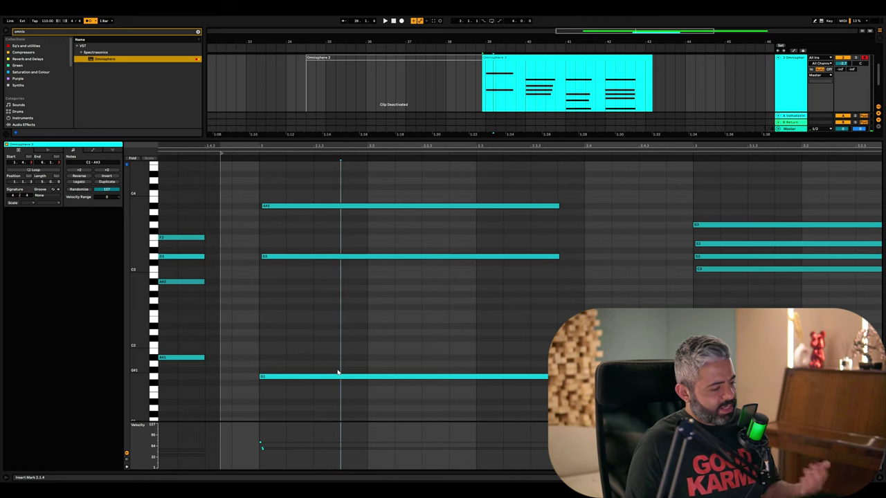
pyautogui.click(248, 153)
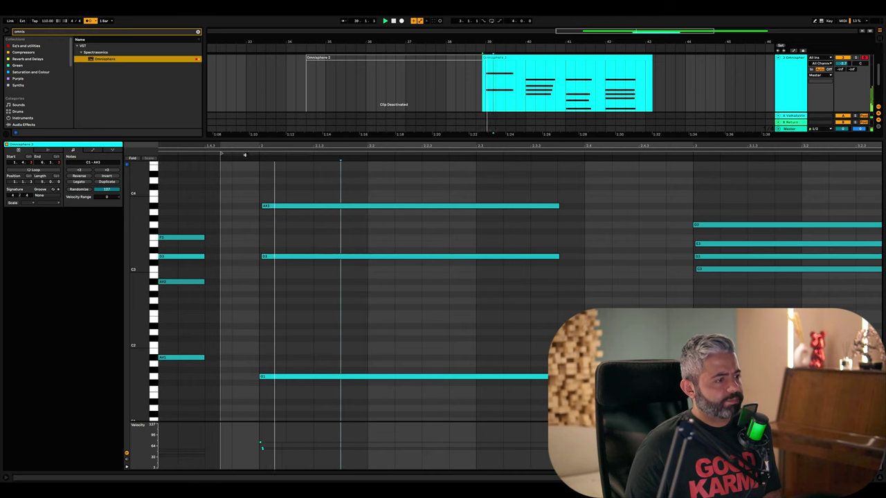
pyautogui.hscroll(5, 445, 247)
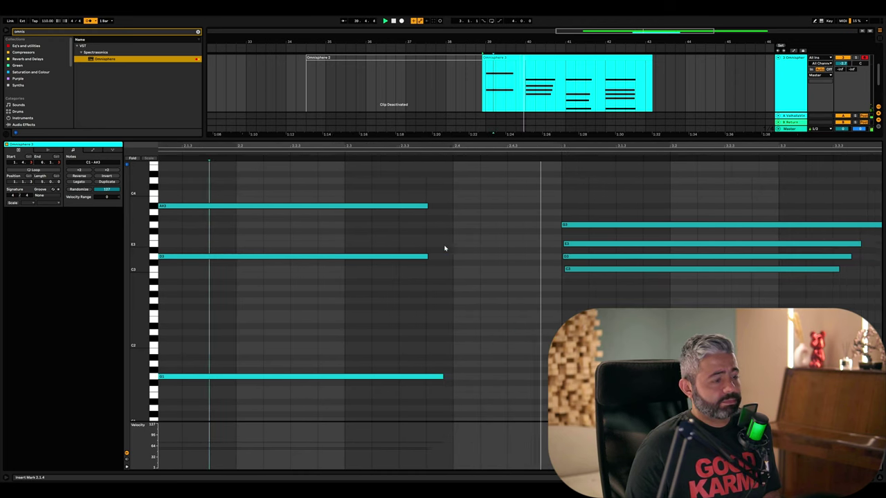
# Move the second chord's bass C1 slightly earlier to start at 3.1.1.
pyautogui.scroll(-2, 445, 247)
pyautogui.click(612, 285)
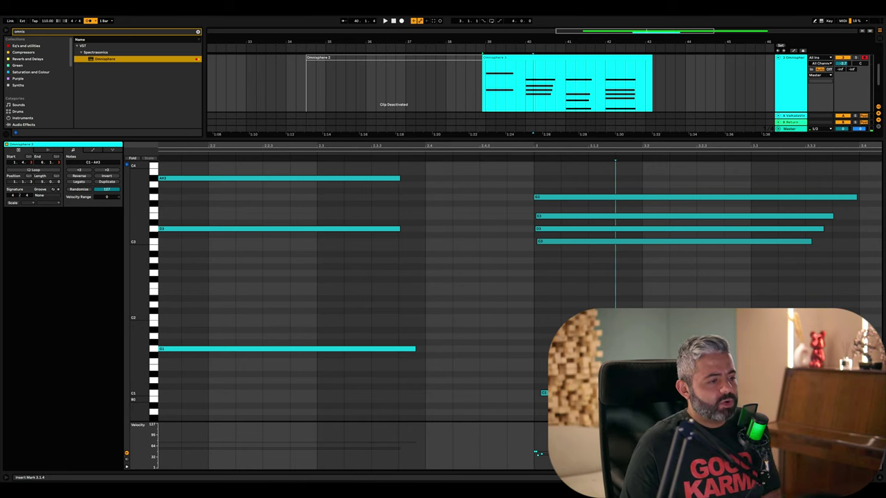
pyautogui.click(543, 393)
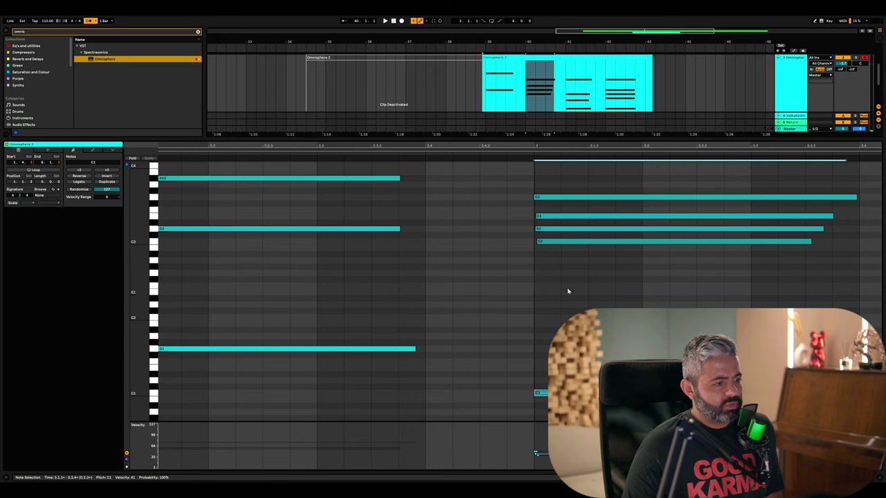
# Enlarge the velocity lane and set the velocity of the second chord's D3 to 28.
pyautogui.moveTo(546, 420); pyautogui.dragTo(546, 400)
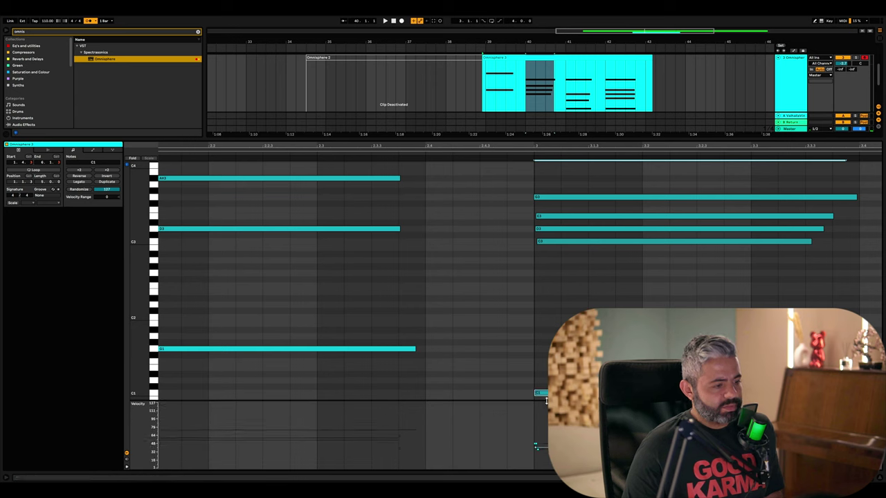
pyautogui.click(543, 449)
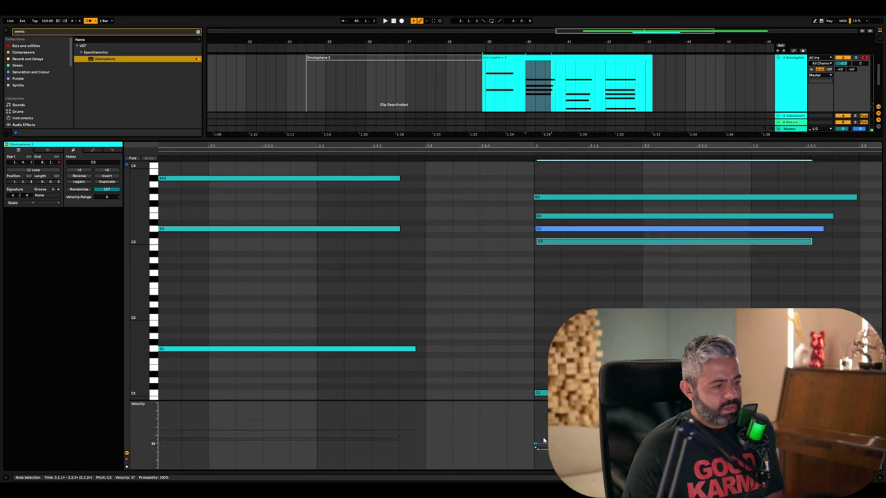
pyautogui.click(543, 393)
pyautogui.click(536, 446)
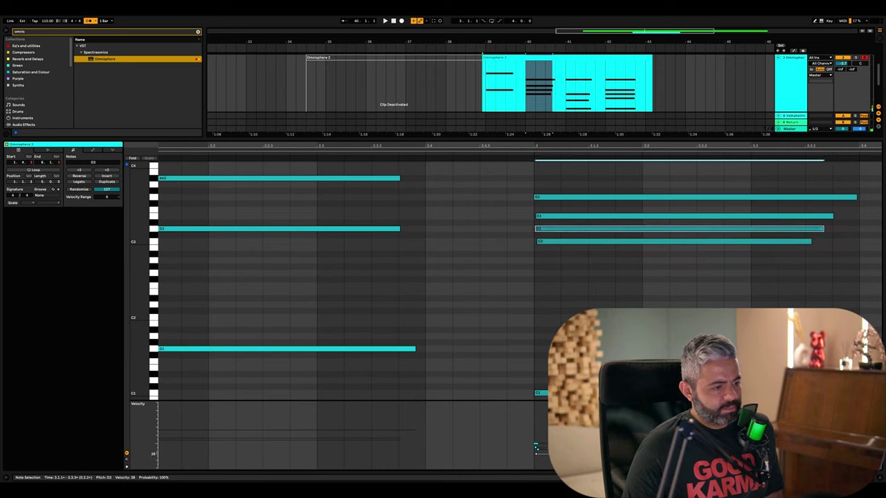
pyautogui.click(543, 446)
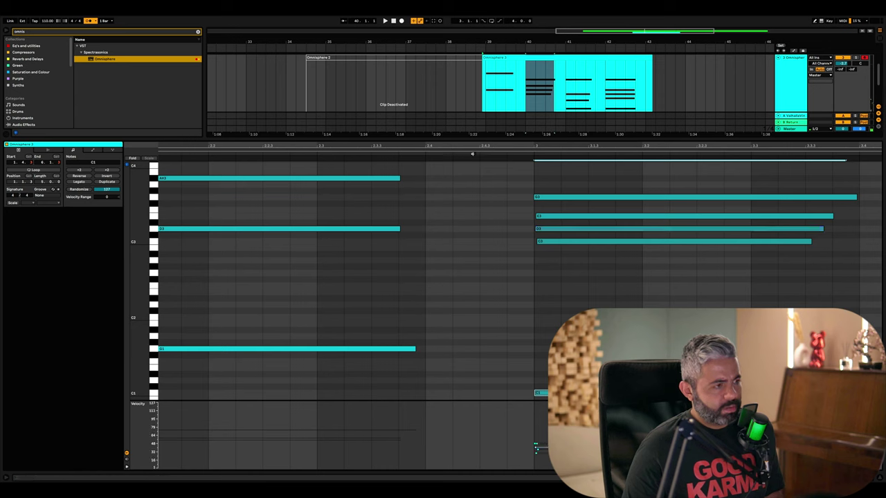
# Turn the note grid off and move the second chord's C3 slightly earlier and its G3 slightly later.
pyautogui.click(549, 199)
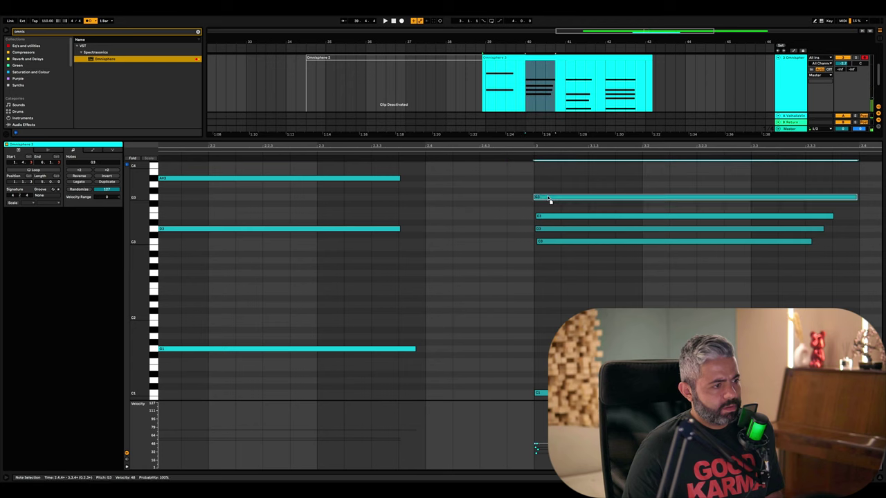
pyautogui.rightClick(499, 195)
pyautogui.rightClick(508, 294)
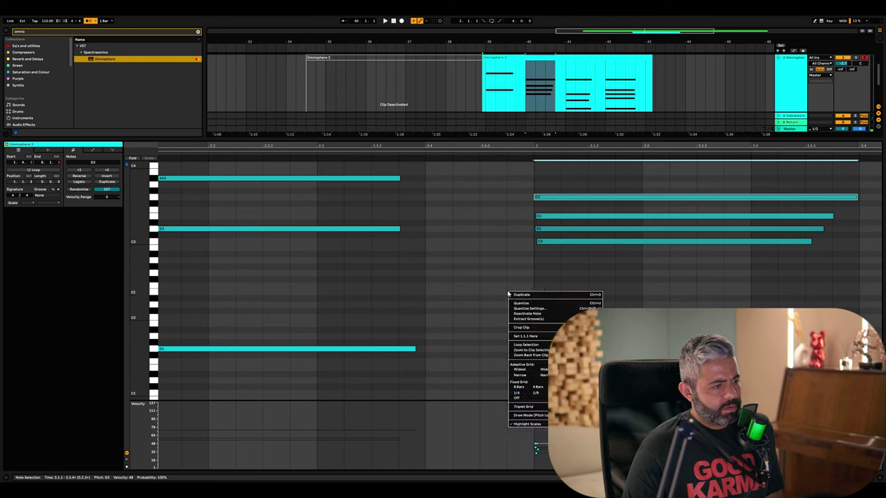
pyautogui.click(524, 399)
pyautogui.moveTo(546, 244); pyautogui.dragTo(545, 245)
pyautogui.moveTo(543, 202); pyautogui.dragTo(552, 204)
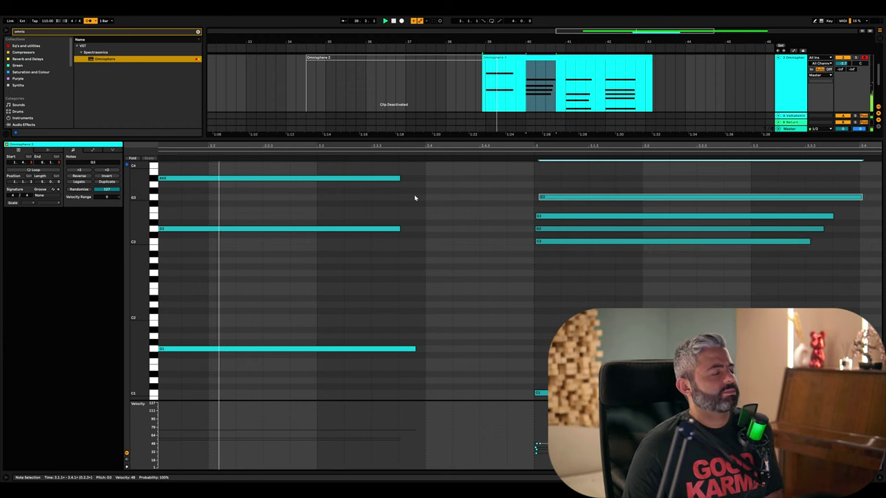
# Play through to the third chord and nudge its F2 and A2 notes and its bass F1 slightly earlier.
pyautogui.scroll(-2, 479, 263)
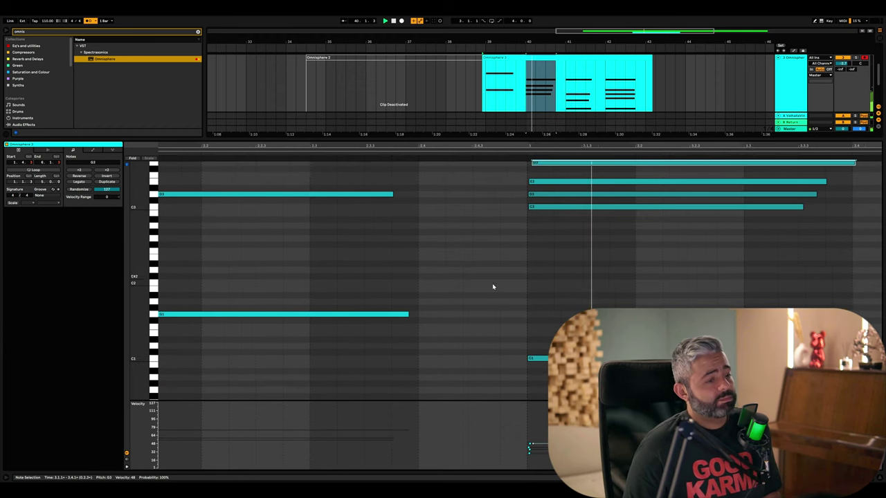
pyautogui.scroll(-2, 492, 283)
pyautogui.scroll(-3, 485, 281)
pyautogui.hscroll(4, 484, 280)
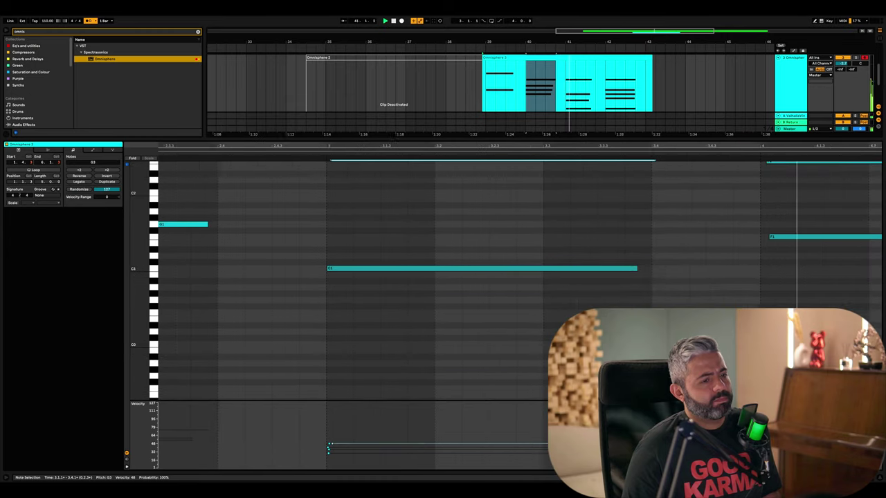
pyautogui.scroll(5, 484, 280)
pyautogui.hscroll(2, 484, 280)
pyautogui.hscroll(5, 484, 280)
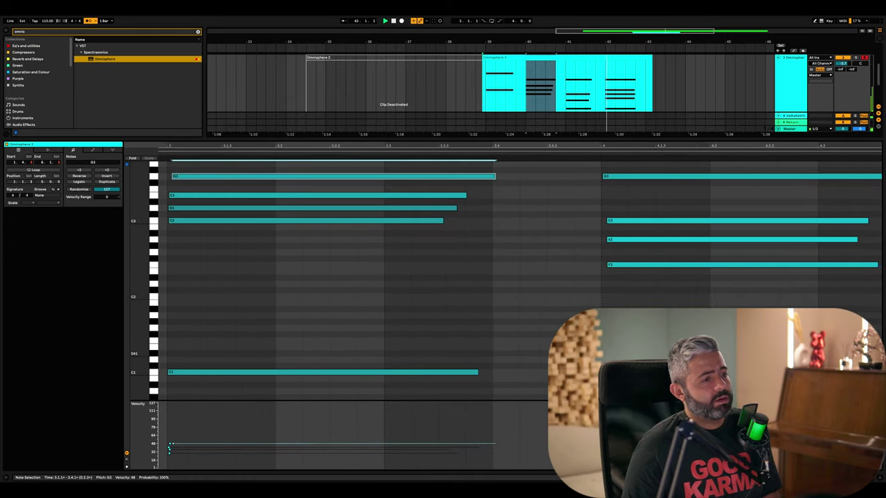
pyautogui.click(530, 265)
pyautogui.moveTo(531, 239); pyautogui.dragTo(531, 219)
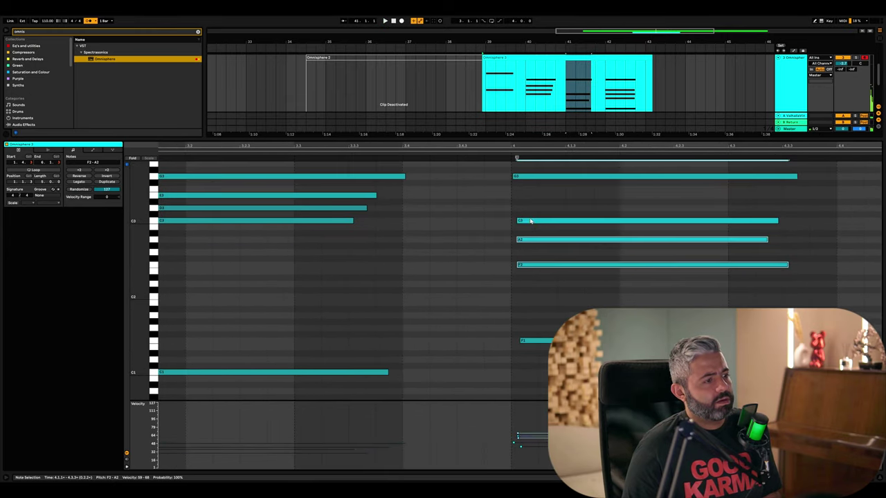
pyautogui.moveTo(529, 265); pyautogui.dragTo(528, 265)
pyautogui.moveTo(528, 341); pyautogui.dragTo(525, 343)
# Audition the retimed clip from its start in the arrangement and delete its tail from 43.1.1 to 43.2.1.
pyautogui.press('space')
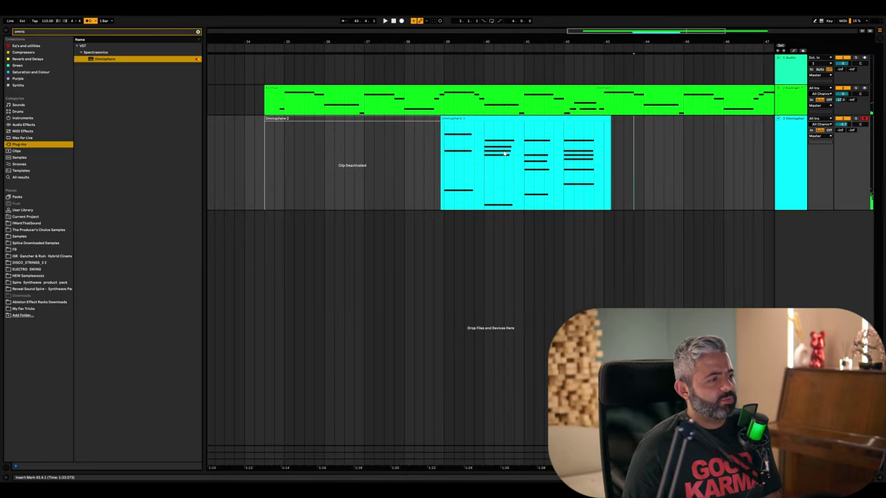
pyautogui.click(440, 154)
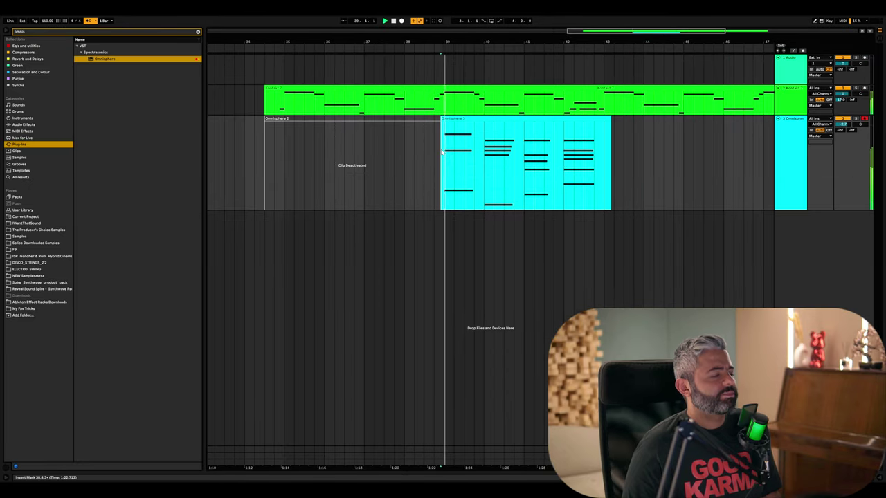
pyautogui.press('space')
pyautogui.click(551, 147)
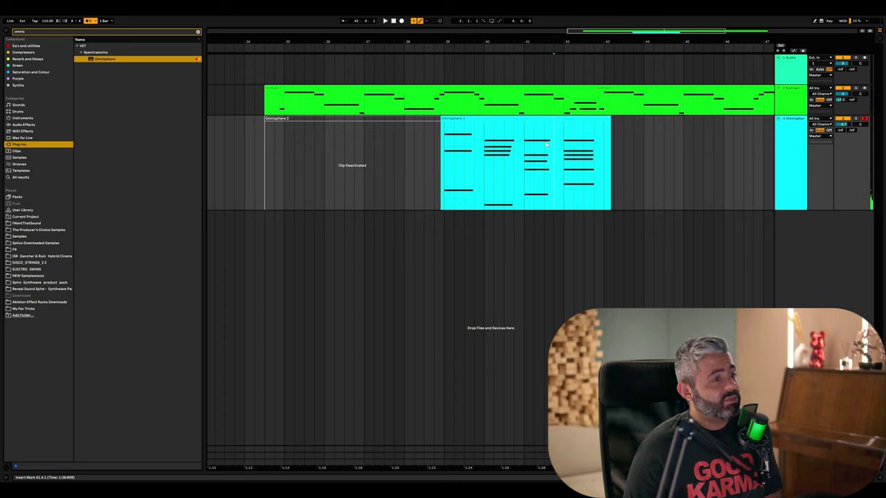
pyautogui.moveTo(602, 138); pyautogui.dragTo(617, 138)
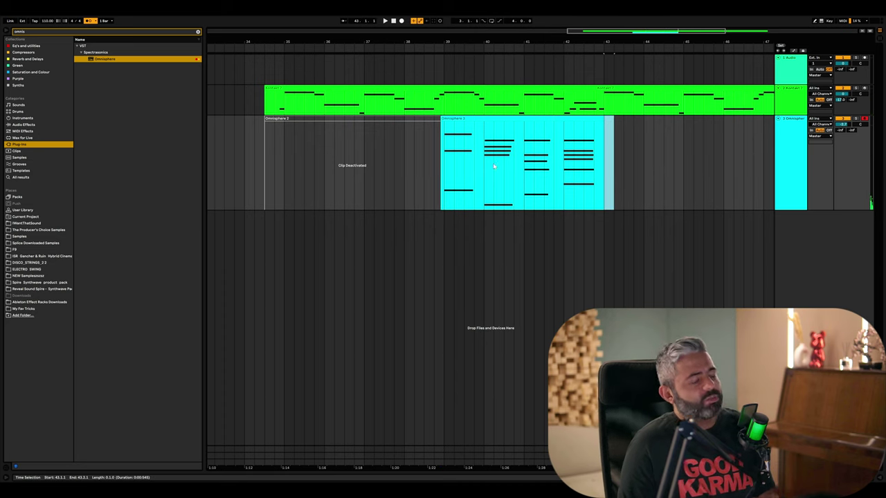
pyautogui.click(515, 159)
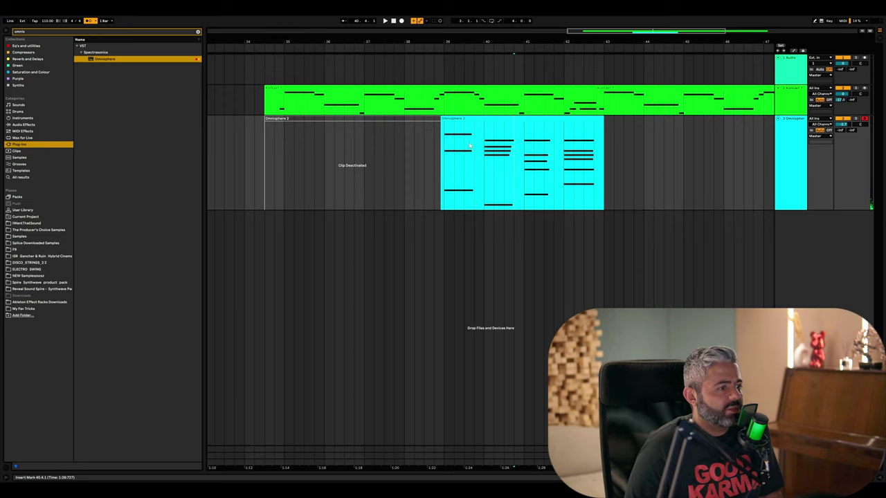
# Place the insert marker at 42.1.1, one bar before the end of the Omnisphere clip.
pyautogui.moveTo(474, 134); pyautogui.dragTo(479, 186)
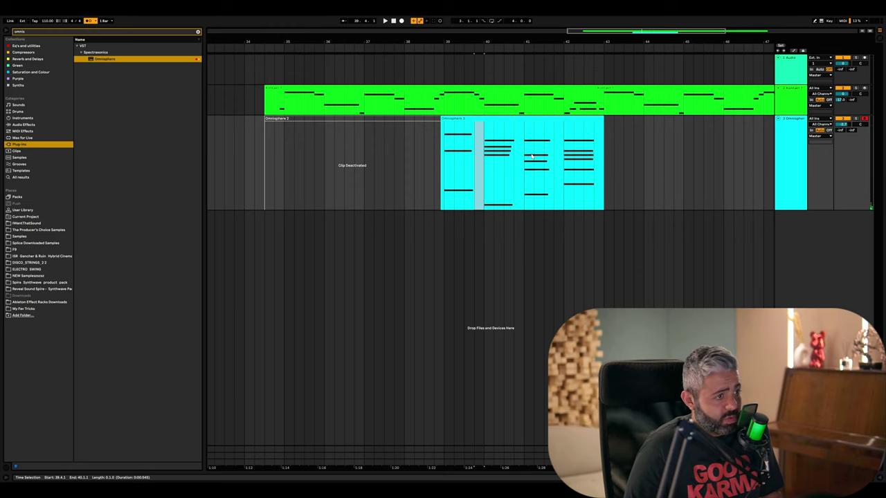
pyautogui.hscroll(2, 593, 158)
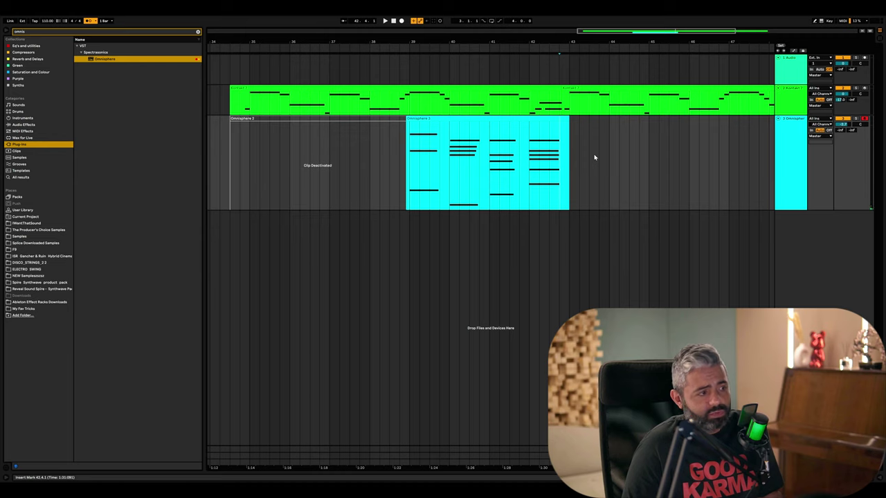
pyautogui.hscroll(3, 594, 158)
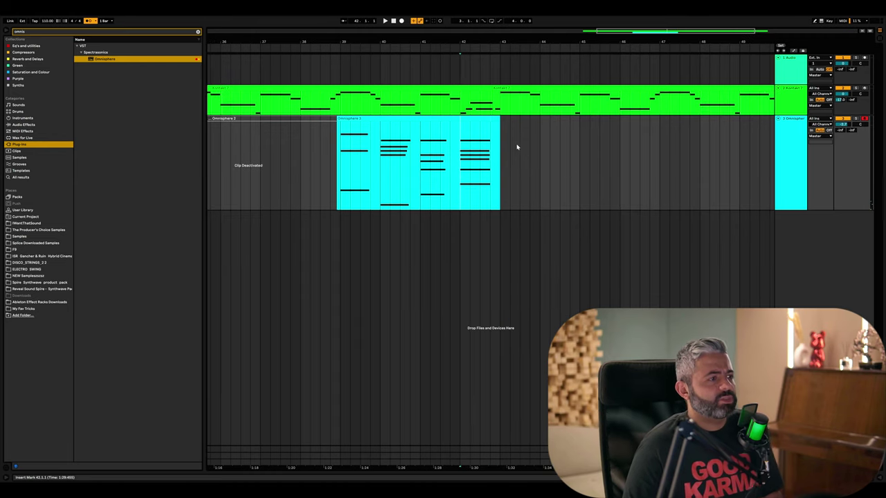
pyautogui.click(403, 21)
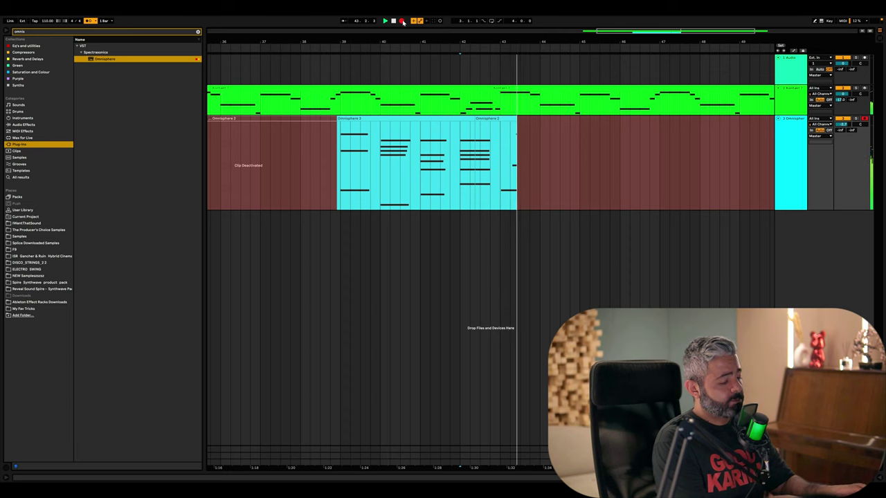
pyautogui.click(403, 20)
pyautogui.hotkey('ctrl', 'z')
# Record a new Omnisphere part from 42.1.1 until about 50.3.4 and play it back from 43.1.1.
pyautogui.click(403, 21)
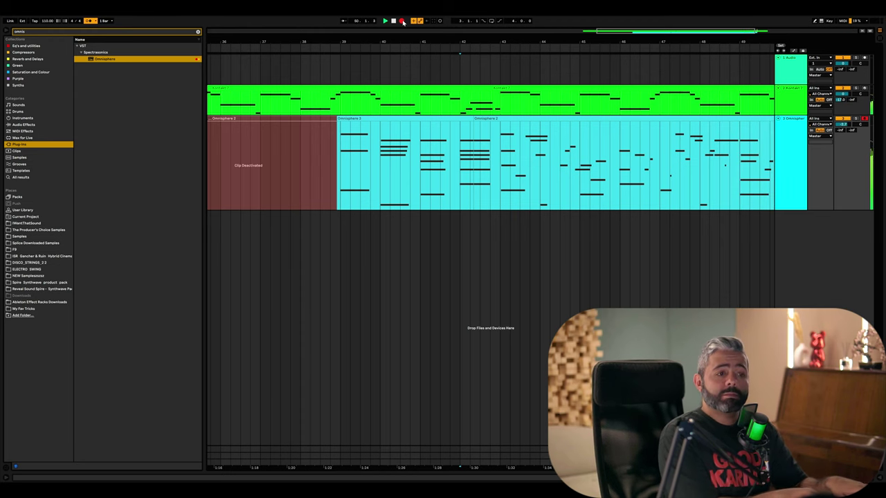
pyautogui.click(402, 22)
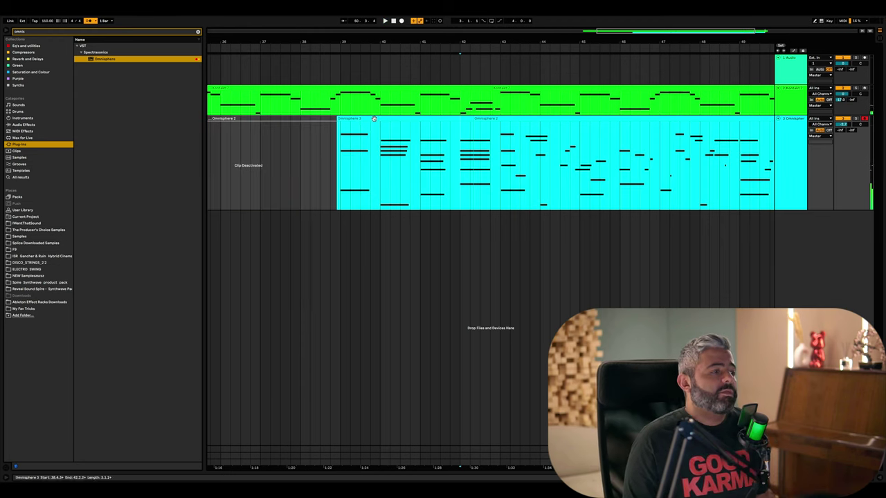
pyautogui.press('space')
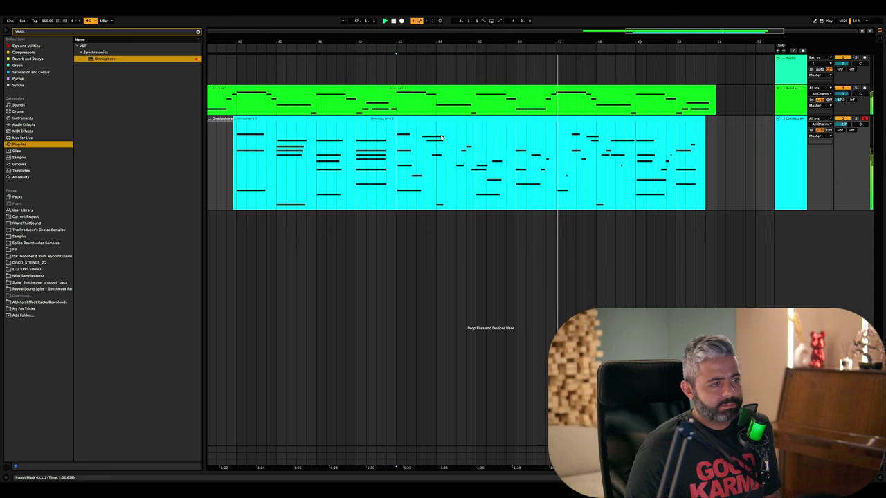
# Open the newly recorded Omnisphere clip, clear its note selection and zoom in on the first phrase.
pyautogui.doubleClick(377, 142)
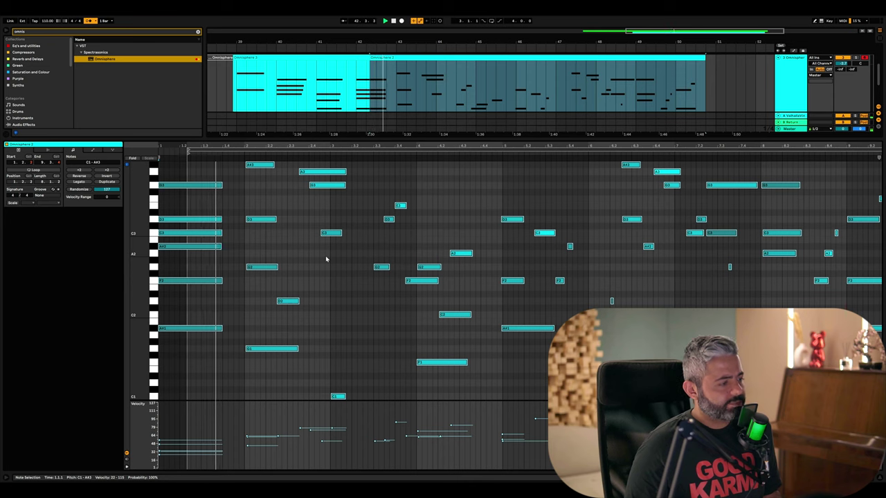
pyautogui.click(244, 206)
pyautogui.scroll(3, 245, 207)
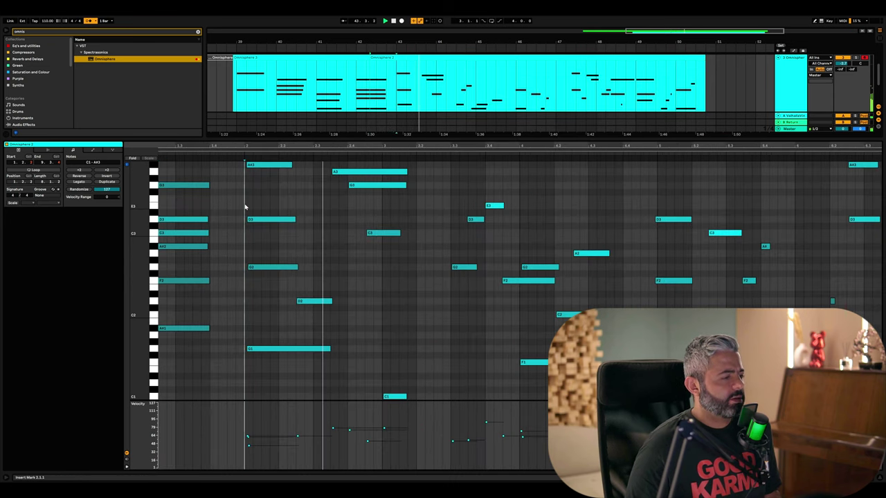
pyautogui.scroll(2, 263, 212)
# Select all notes of the first phrase from 2.1.1 to 3.1 and quantize their start positions to 1/16.
pyautogui.press('space')
pyautogui.scroll(-2, 312, 210)
pyautogui.scroll(1, 269, 187)
pyautogui.moveTo(243, 173); pyautogui.dragTo(387, 331)
pyautogui.scroll(-2, 389, 327)
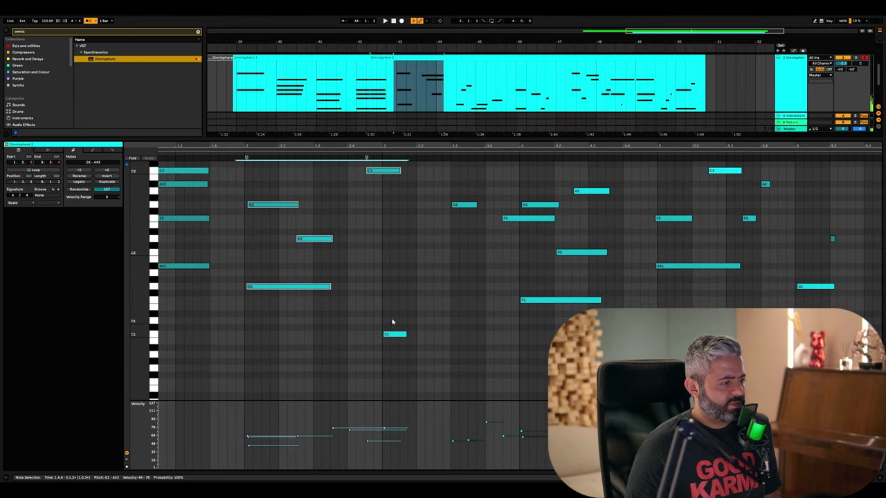
pyautogui.scroll(4, 365, 285)
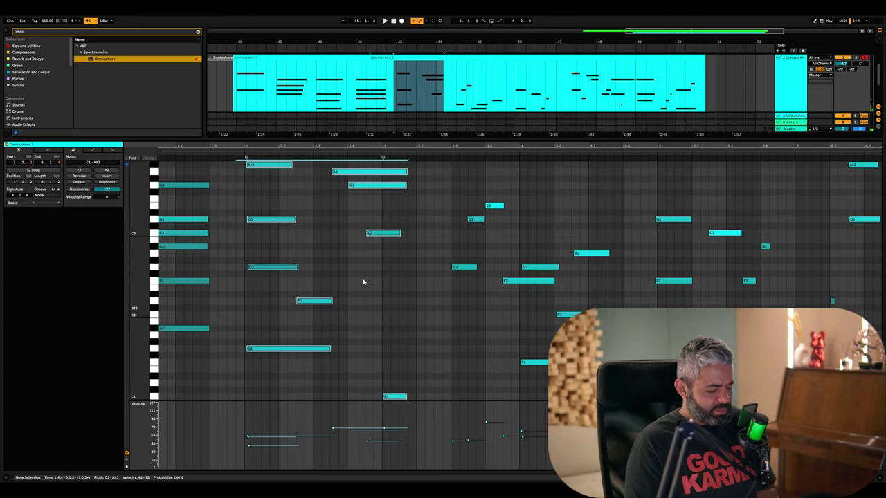
pyautogui.hotkey('ctrl', 'shift', 'u')
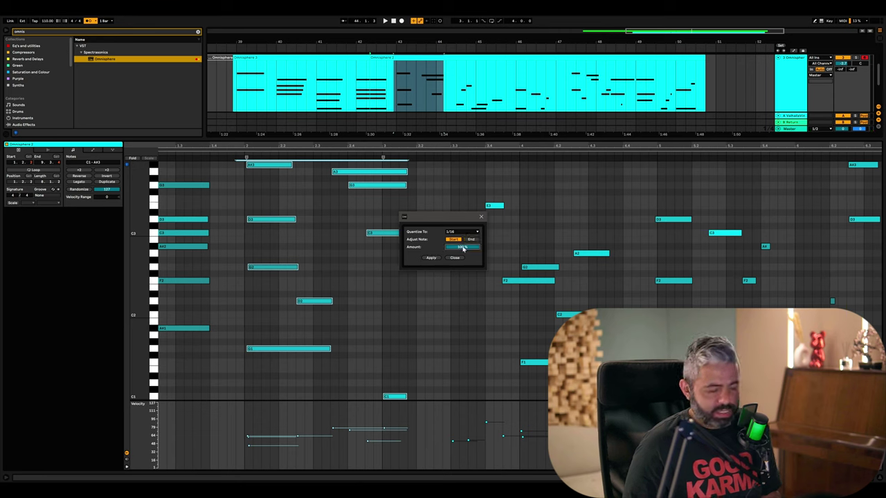
pyautogui.click(431, 258)
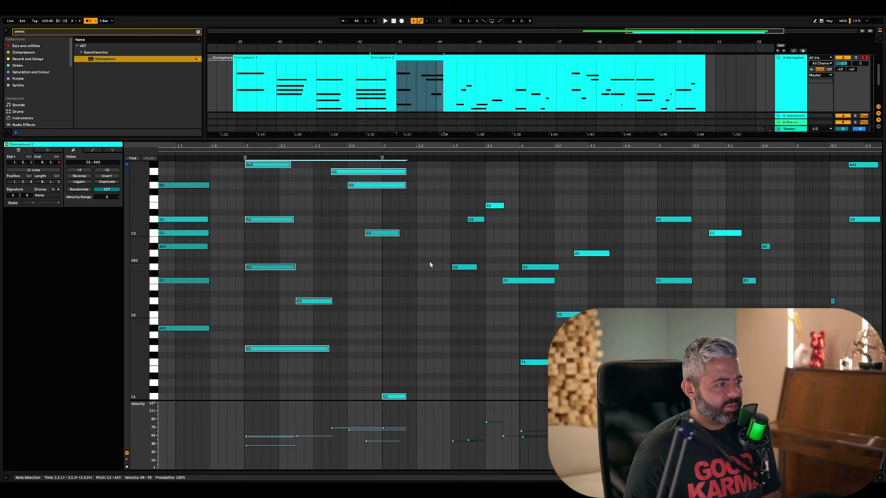
# Audition the quantized first phrase and place the insert marker at 2.3.4.
pyautogui.scroll(2, 393, 245)
pyautogui.click(227, 152)
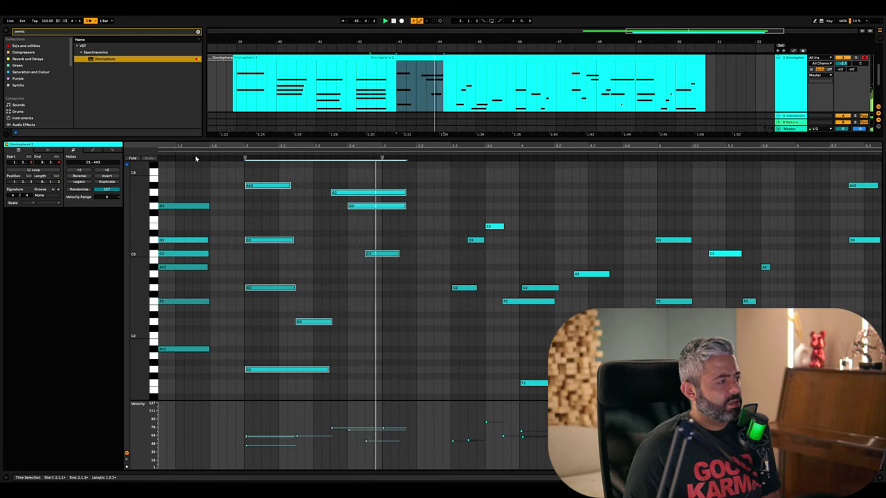
pyautogui.press('space')
pyautogui.click(339, 213)
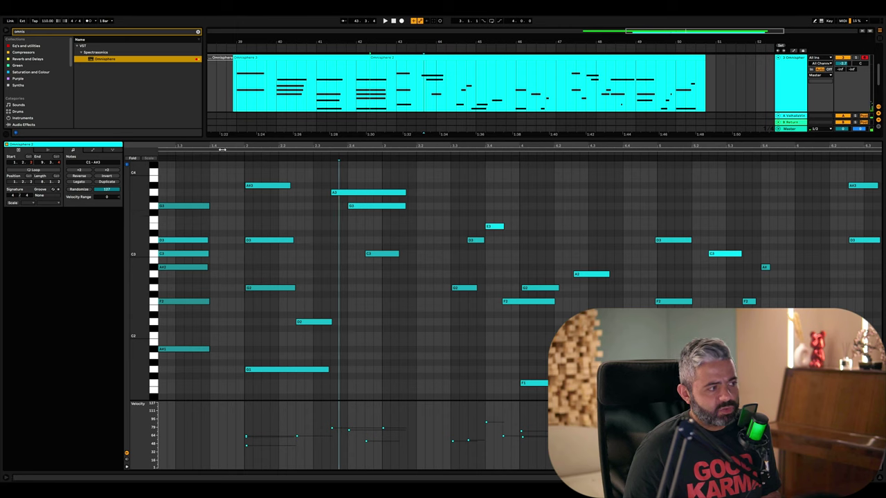
pyautogui.scroll(1, 312, 220)
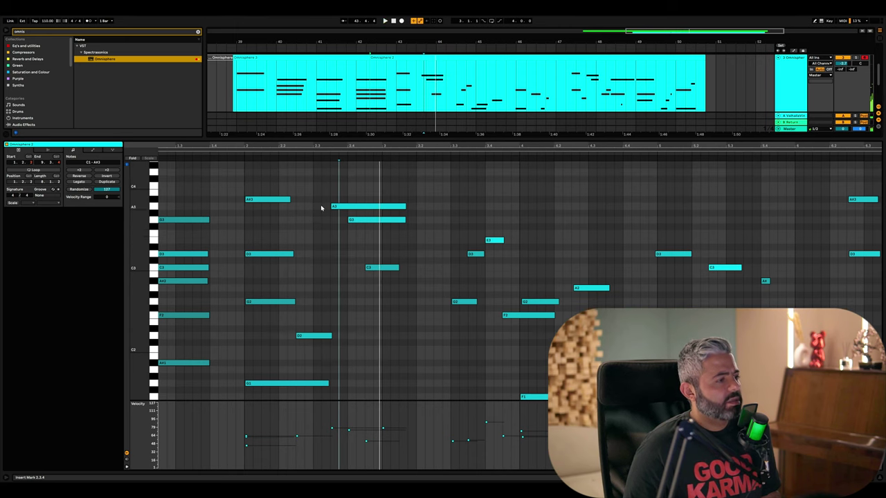
# Raise the A3 note at 2.3.3 to A#3, the G3 at 2.4.1 to A3 and the C3 at 2.4.3 to E3, and audition them.
pyautogui.click(342, 207)
pyautogui.moveTo(346, 204)
pyautogui.mouseDown()
pyautogui.moveTo(359, 221)
pyautogui.moveTo(359, 211)
pyautogui.mouseUp()
pyautogui.moveTo(378, 267); pyautogui.dragTo(380, 235)
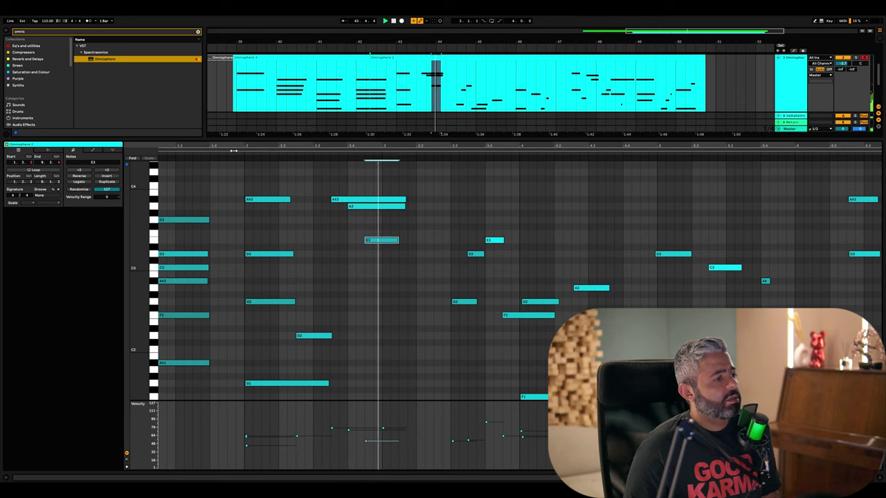
pyautogui.press('space')
pyautogui.click(316, 160)
pyautogui.press('space')
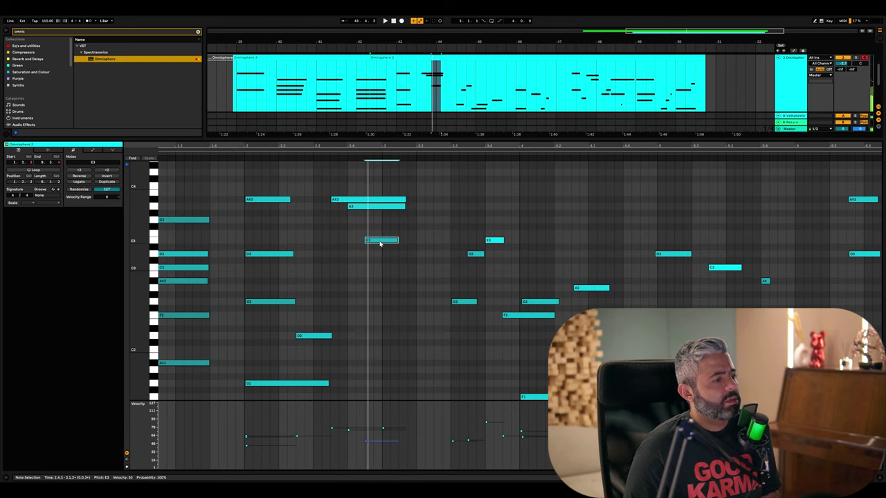
# Return the E3 note at 2.4.3 to C3 and audition the first phrase and the notes following it.
pyautogui.click(238, 161)
pyautogui.scroll(-1, 330, 194)
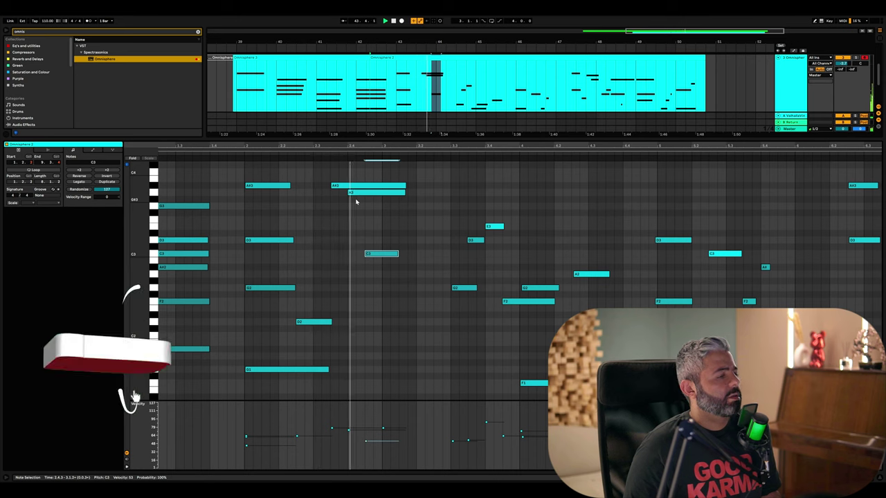
pyautogui.scroll(-1, 391, 228)
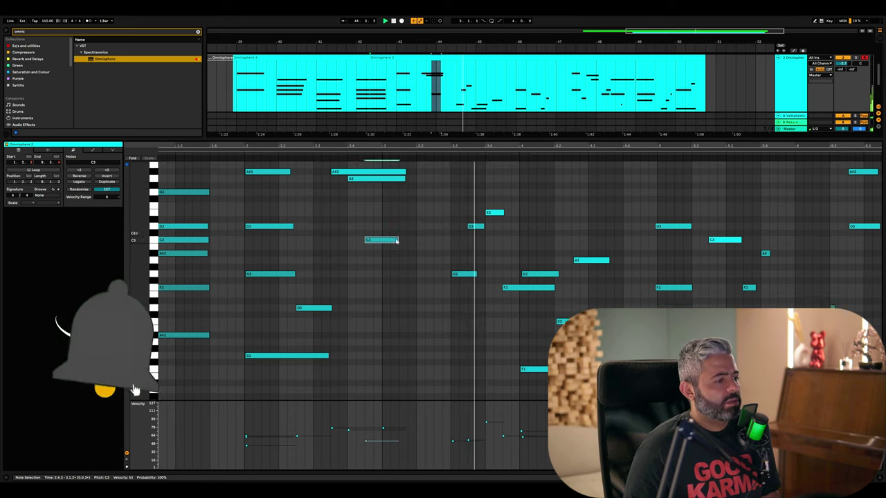
pyautogui.scroll(-2, 397, 241)
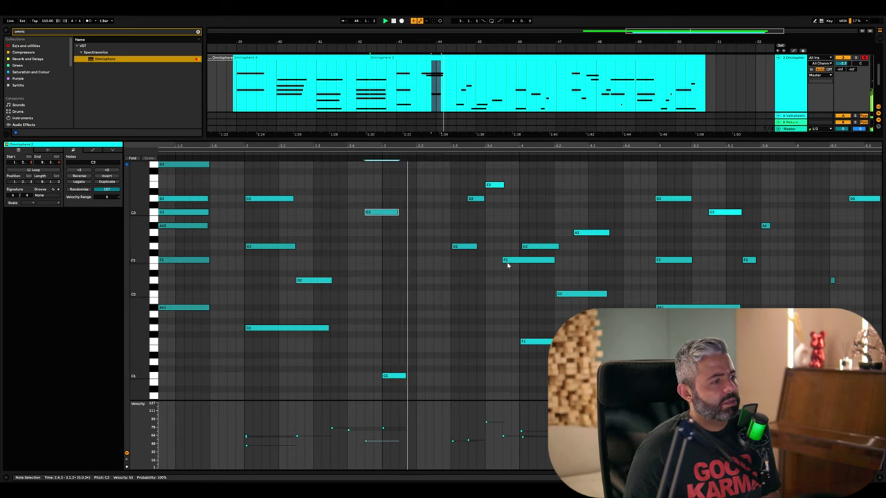
pyautogui.scroll(1, 508, 265)
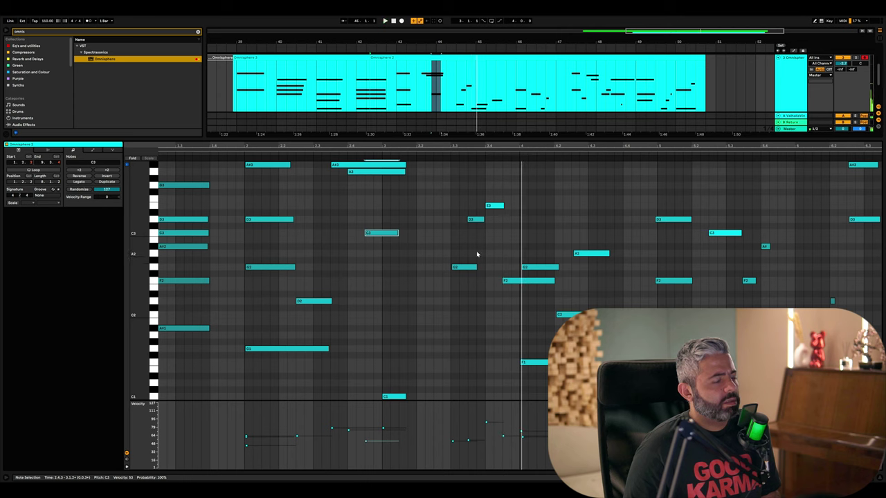
# Raise the F2 note at 3.4.3 to C3 and listen to the passage.
pyautogui.click(494, 206)
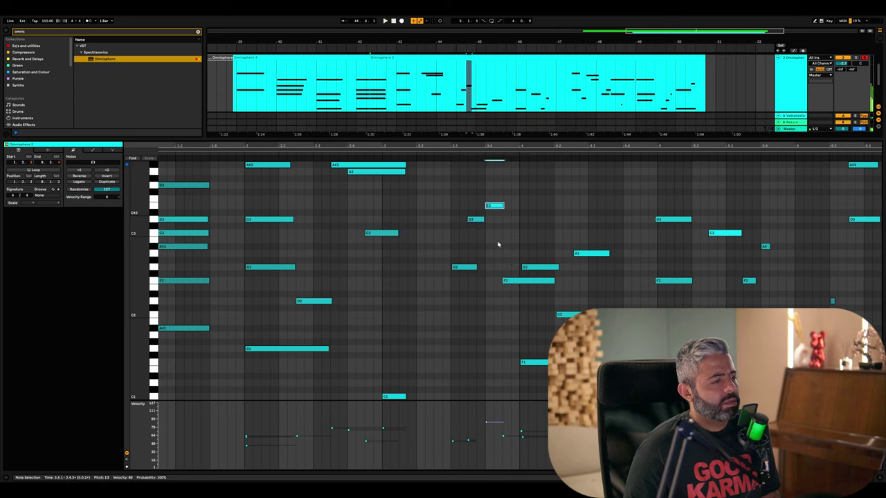
pyautogui.moveTo(508, 282); pyautogui.dragTo(511, 234)
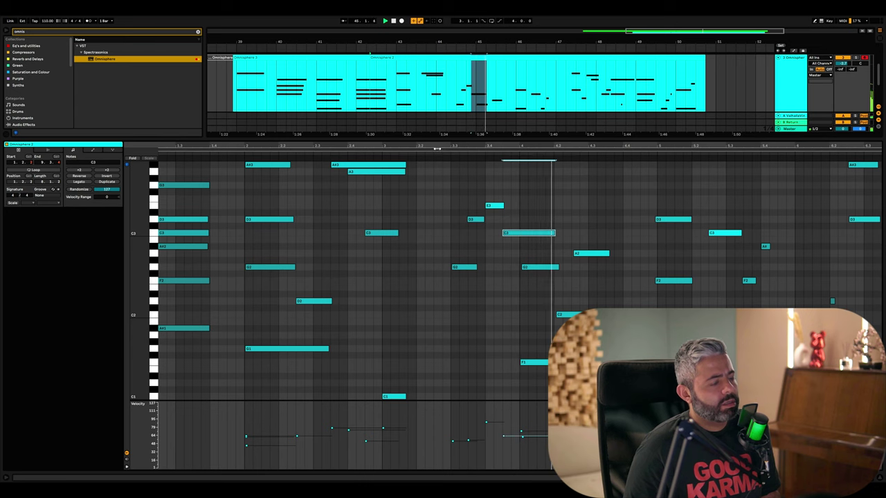
pyautogui.hscroll(1, 562, 323)
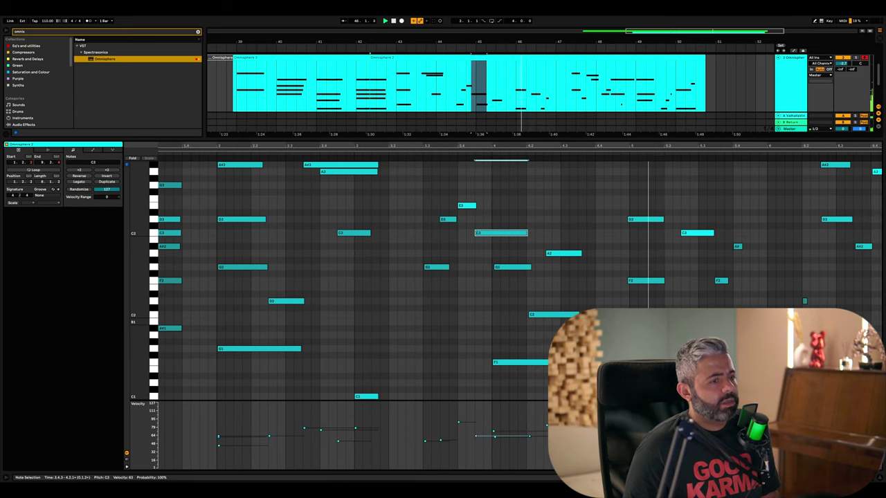
# Select all notes from 3.1.1 to the end of the clip and quantize them with the same settings.
pyautogui.scroll(-3, 562, 324)
pyautogui.scroll(1, 475, 269)
pyautogui.scroll(-2, 475, 268)
pyautogui.moveTo(357, 173); pyautogui.dragTo(614, 396)
pyautogui.press('space')
pyautogui.moveTo(309, 351); pyautogui.dragTo(345, 399)
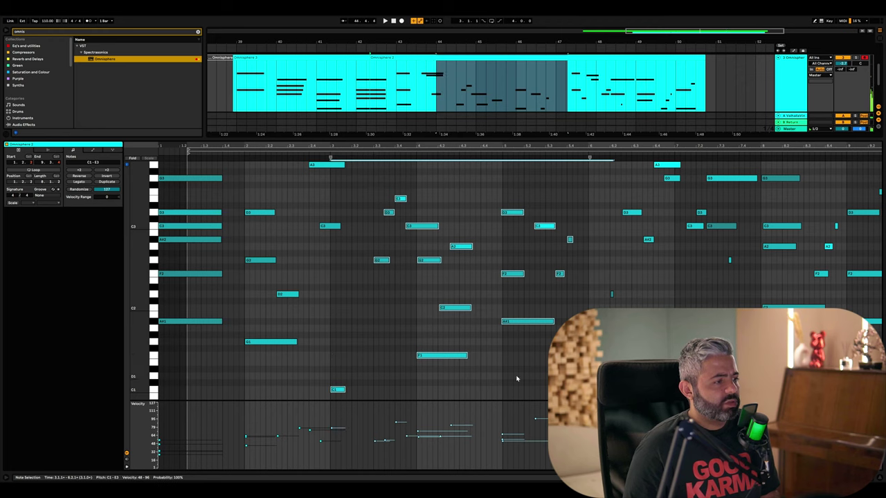
pyautogui.scroll(2, 603, 173)
pyautogui.moveTo(606, 179); pyautogui.dragTo(880, 393)
pyautogui.scroll(-3, 505, 281)
pyautogui.scroll(3, 733, 279)
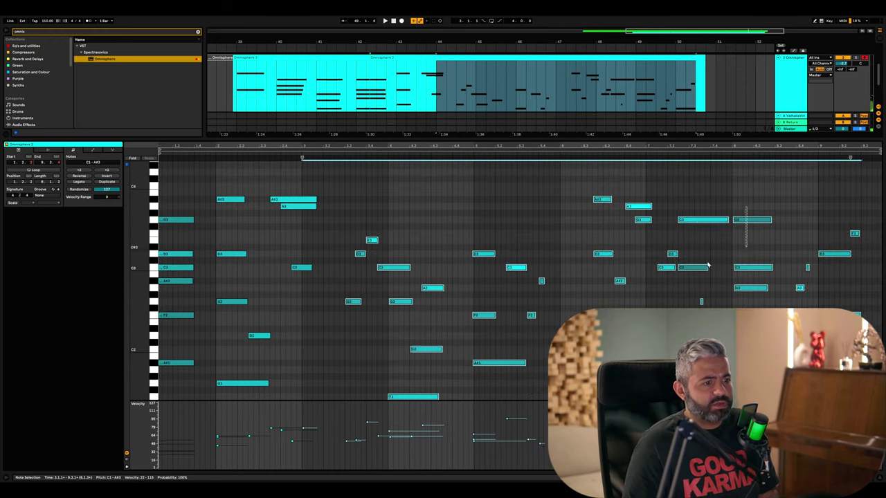
pyautogui.hotkey('ctrl', 'shift', 'u')
pyautogui.press('Return')
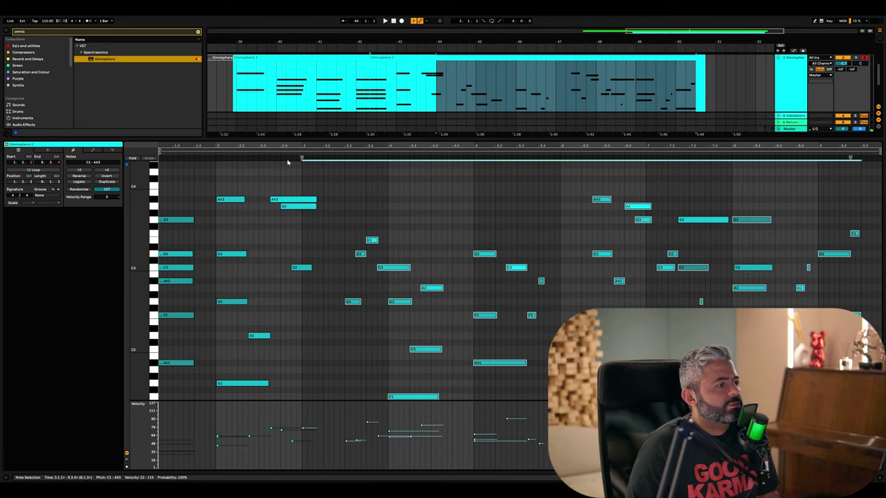
# Audition the passage around bars 3 and 4 and lower the G2 note at 4.1.1 to F2.
pyautogui.press('space')
pyautogui.click(339, 200)
pyautogui.press('+')
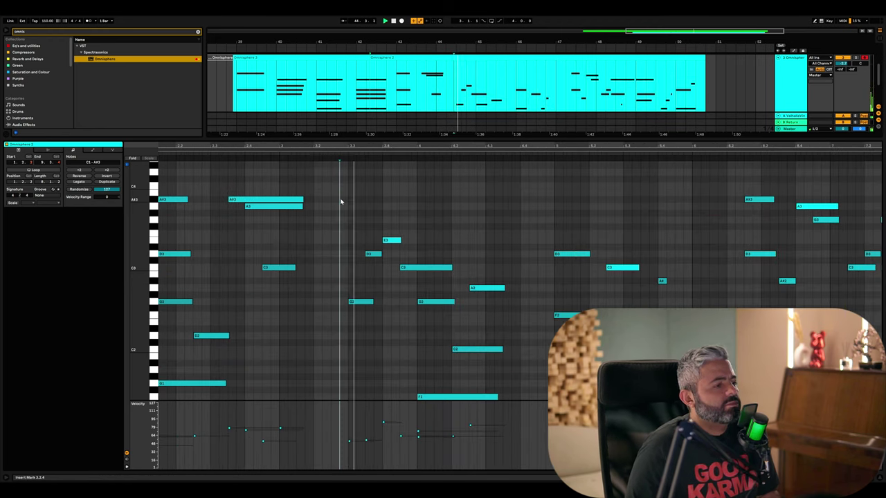
pyautogui.scroll(-2, 458, 247)
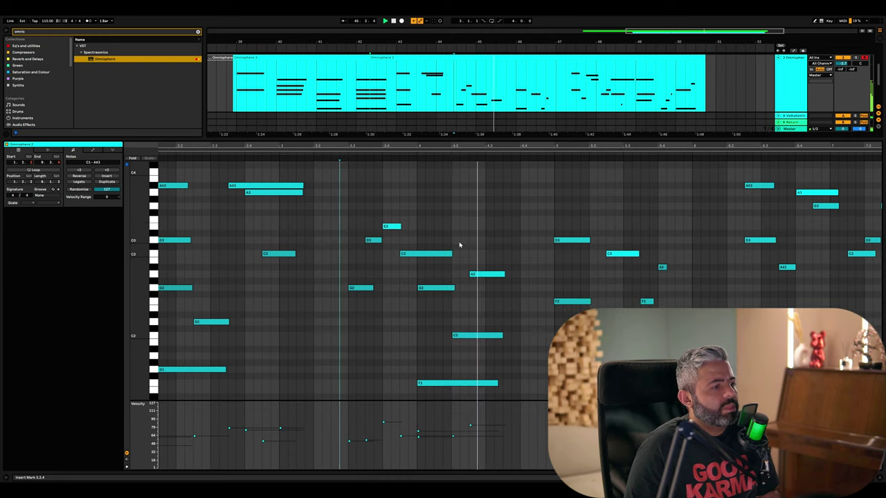
pyautogui.click(429, 287)
pyautogui.press('+')
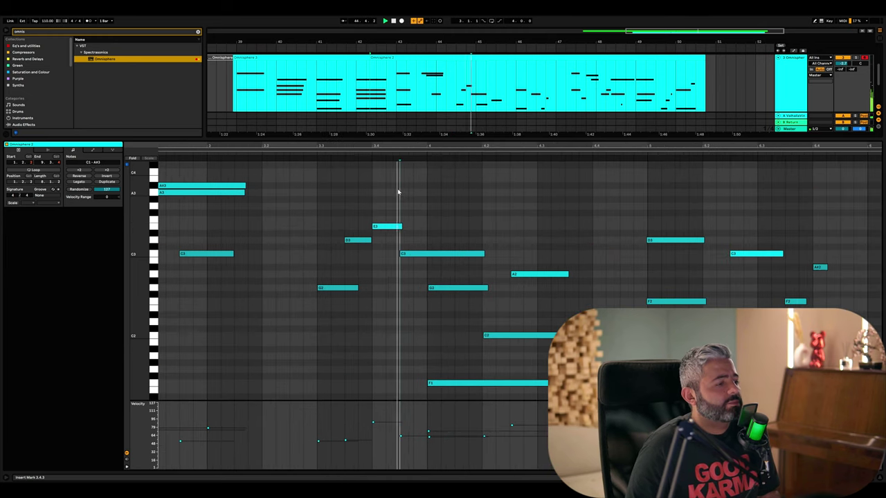
pyautogui.click(440, 291)
pyautogui.moveTo(439, 291); pyautogui.dragTo(438, 304)
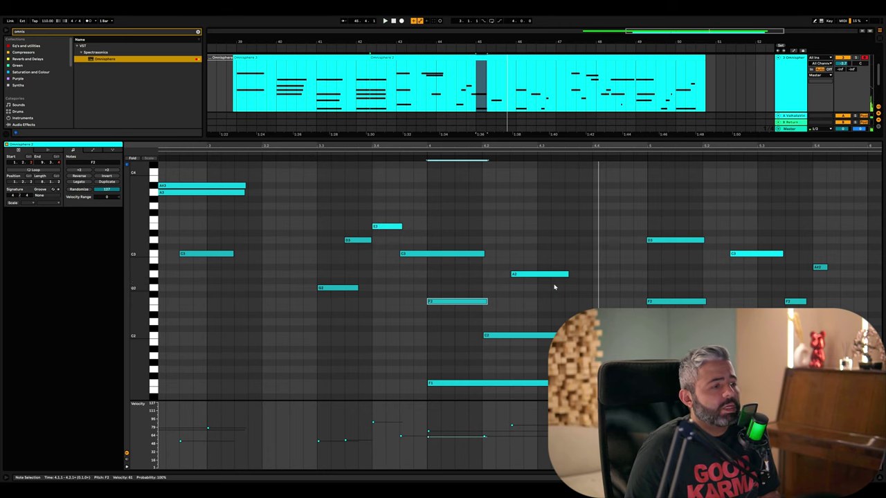
# Add a G2 note at 4.4.1 with velocity 37, shorten it to end before bar 5 and audition it.
pyautogui.click(518, 274)
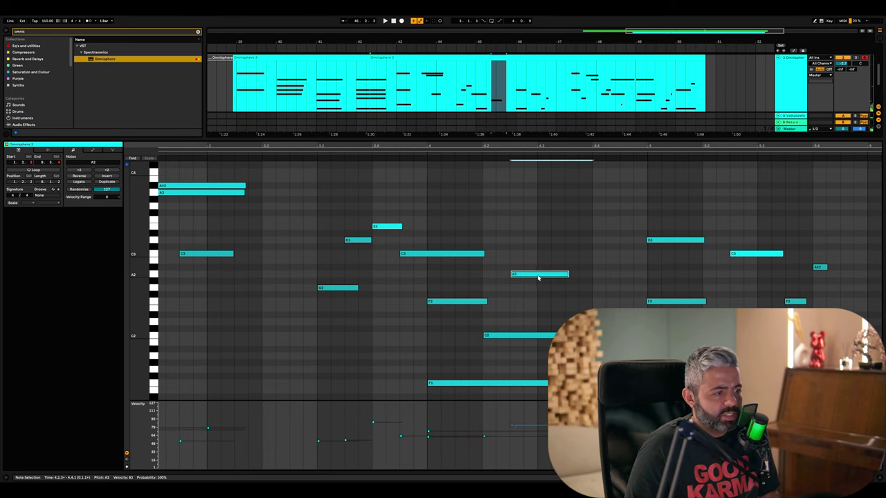
pyautogui.doubleClick(614, 289)
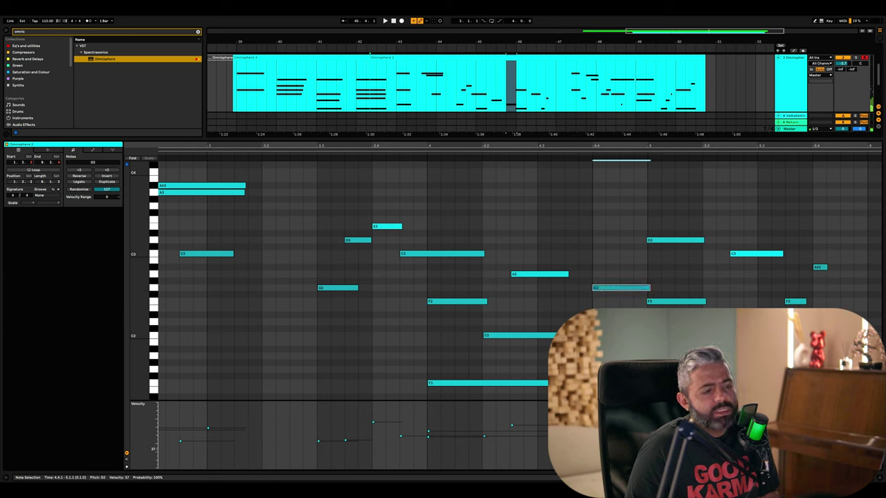
pyautogui.click(607, 280)
pyautogui.moveTo(645, 290); pyautogui.dragTo(637, 291)
pyautogui.click(332, 160)
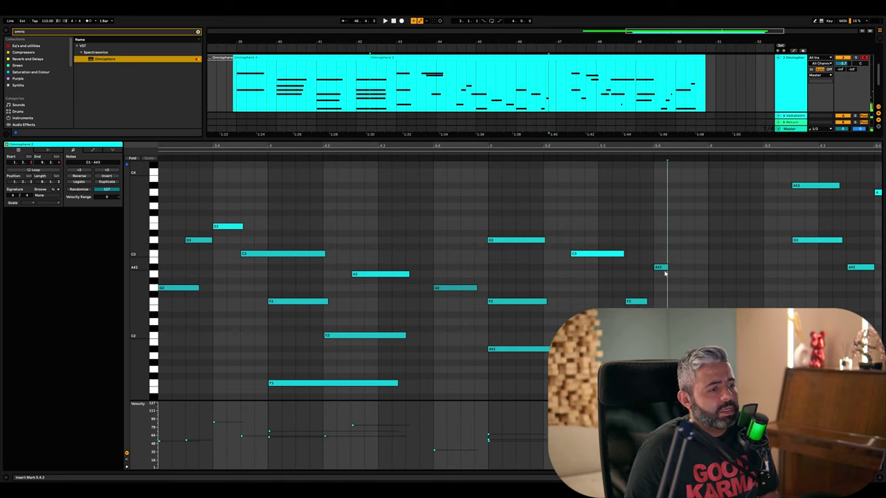
# Copy the A#2 note at 5.4.1 to A2 at 5.4.3 and audition through bar 6.
pyautogui.moveTo(658, 269); pyautogui.dragTo(679, 278)
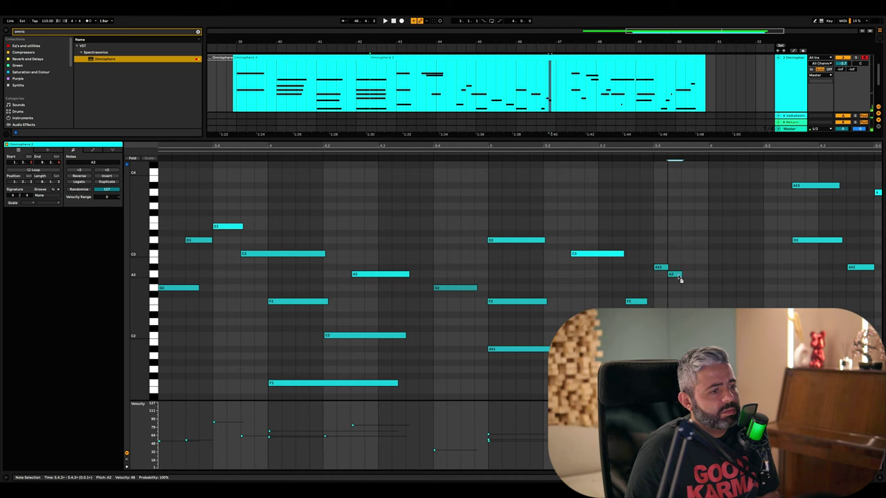
pyautogui.click(455, 149)
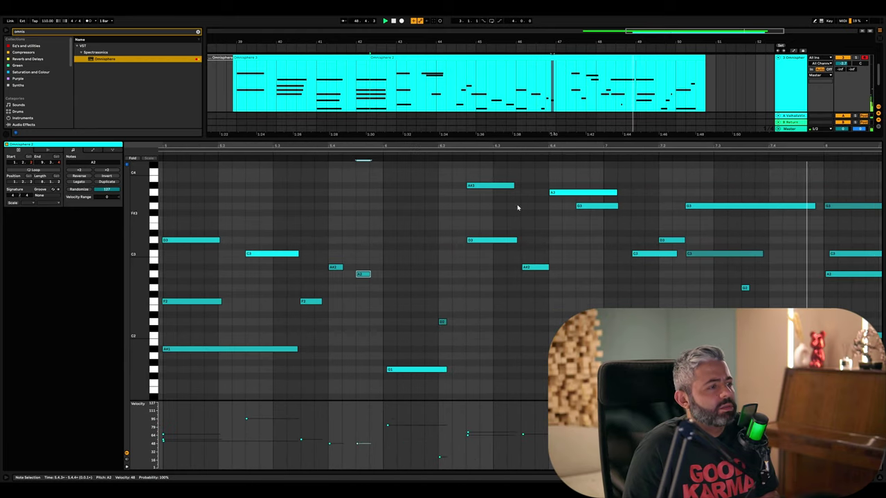
pyautogui.click(424, 164)
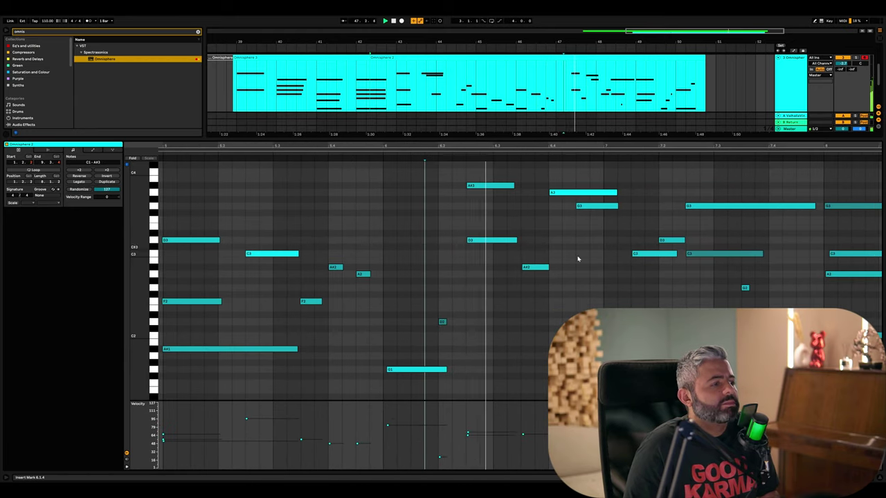
pyautogui.scroll(2, 588, 266)
# Lower the velocity of the A3 note at 6.4.1 to 98 and nudge the G1 note onto the start of bar 6.
pyautogui.click(560, 214)
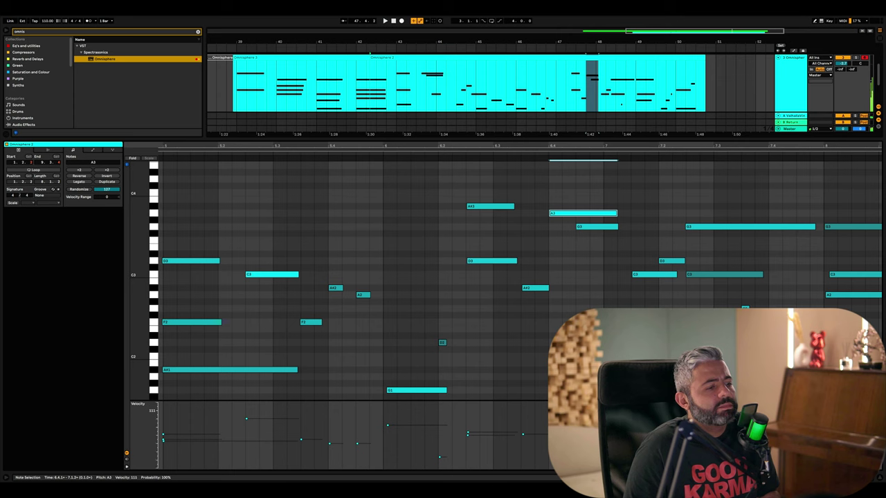
pyautogui.click(580, 228)
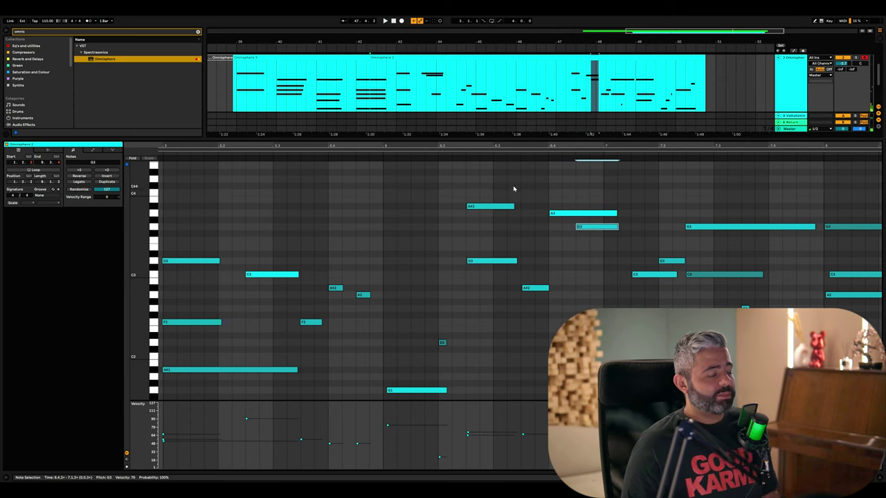
pyautogui.moveTo(406, 392); pyautogui.dragTo(406, 393)
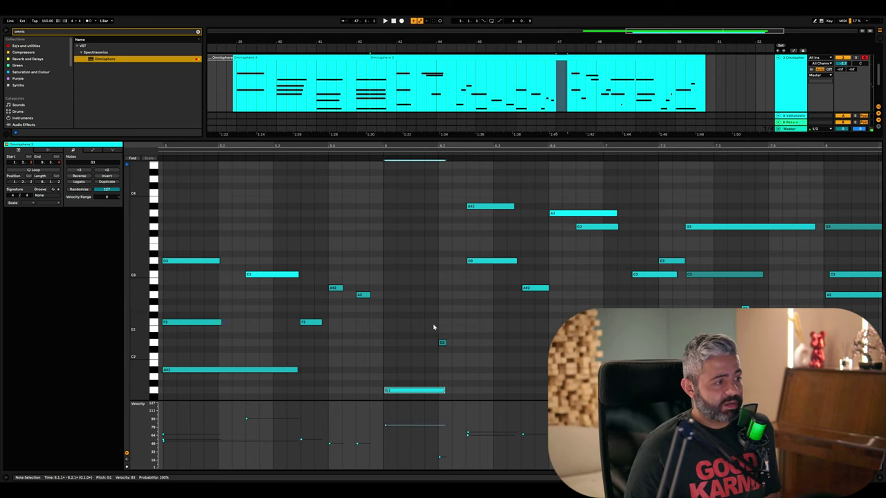
pyautogui.hscroll(1, 391, 255)
pyautogui.click(356, 155)
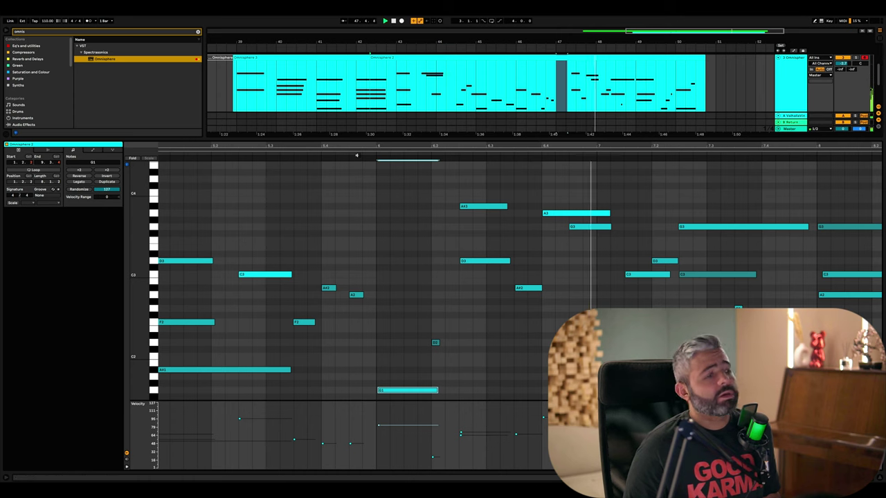
# Audition the notes around 6.4 and copy the G3 note there to E3 at the start of bar 7.
pyautogui.click(556, 215)
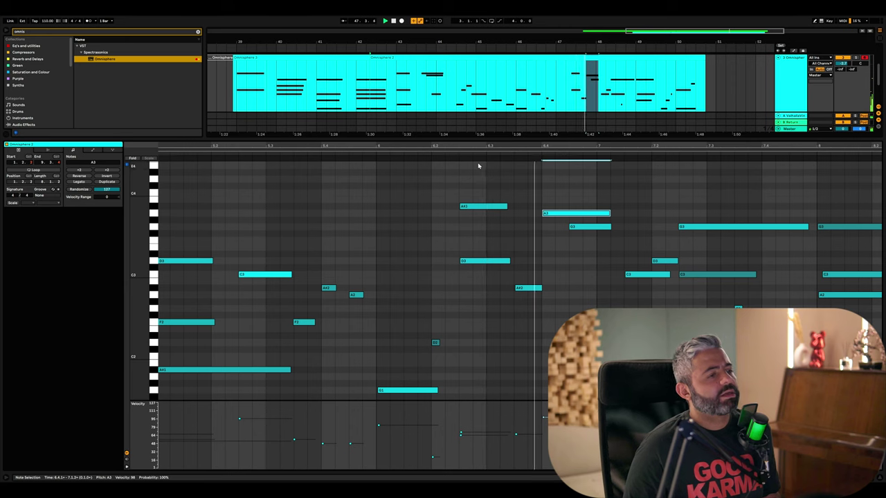
pyautogui.click(587, 228)
pyautogui.moveTo(587, 228); pyautogui.dragTo(611, 249)
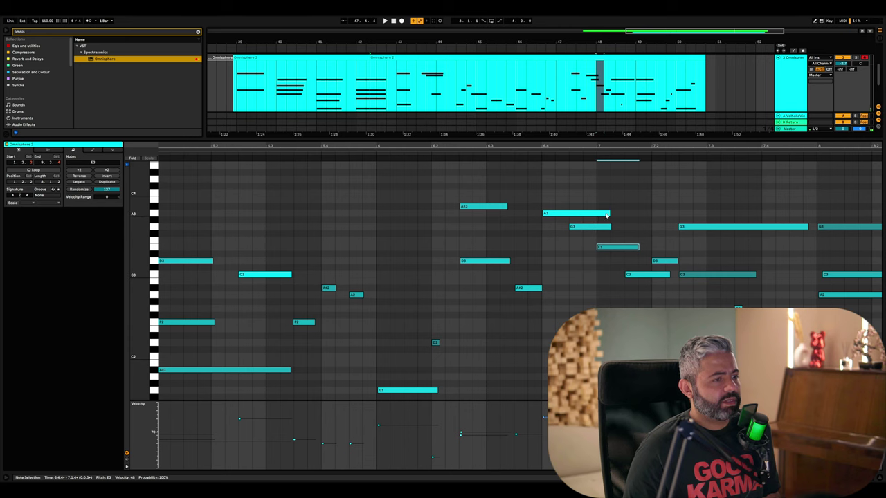
# Shorten the A3 note at 6.4.1 to end at 6.4.4 and audition the phrase through bar 8.
pyautogui.moveTo(609, 213); pyautogui.dragTo(583, 213)
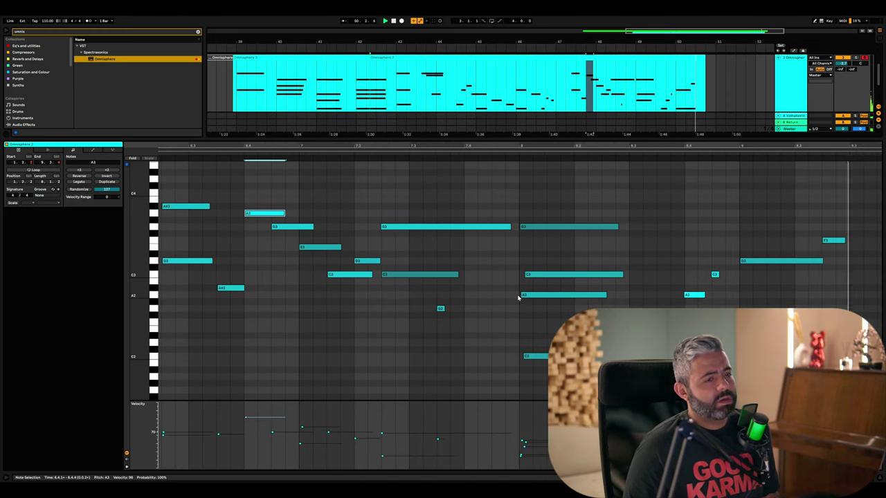
pyautogui.click(393, 251)
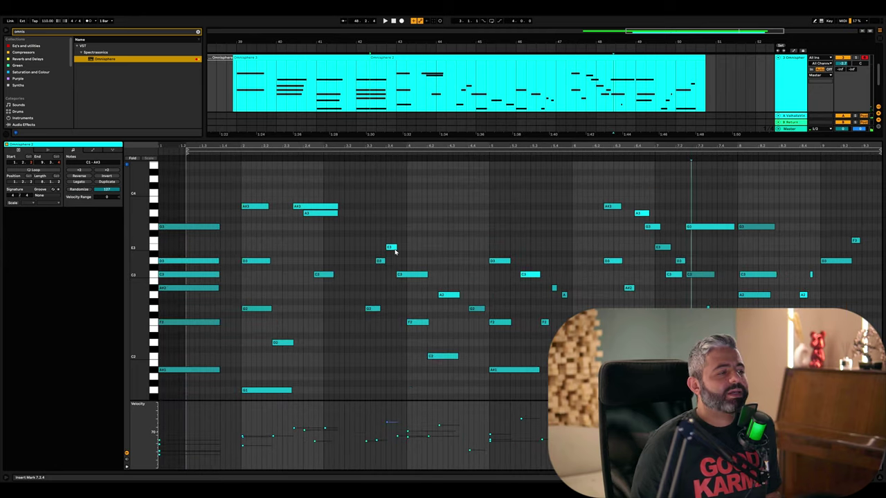
pyautogui.scroll(-5, 357, 298)
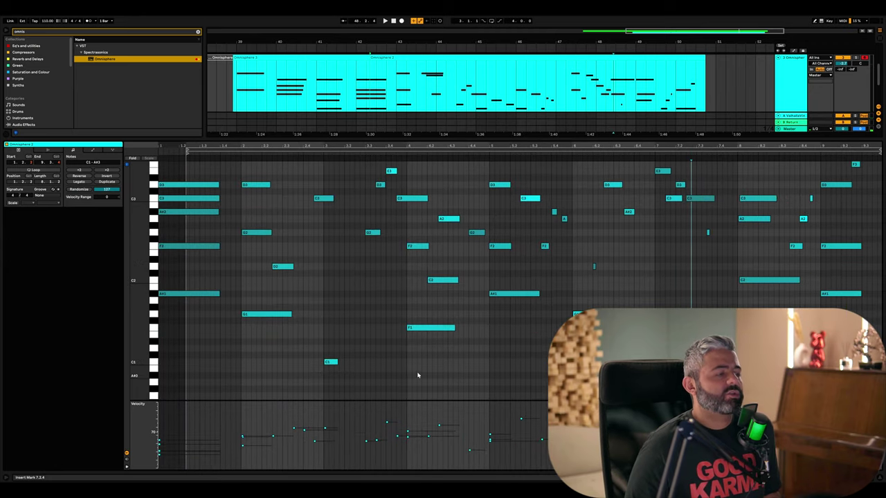
pyautogui.scroll(3, 398, 370)
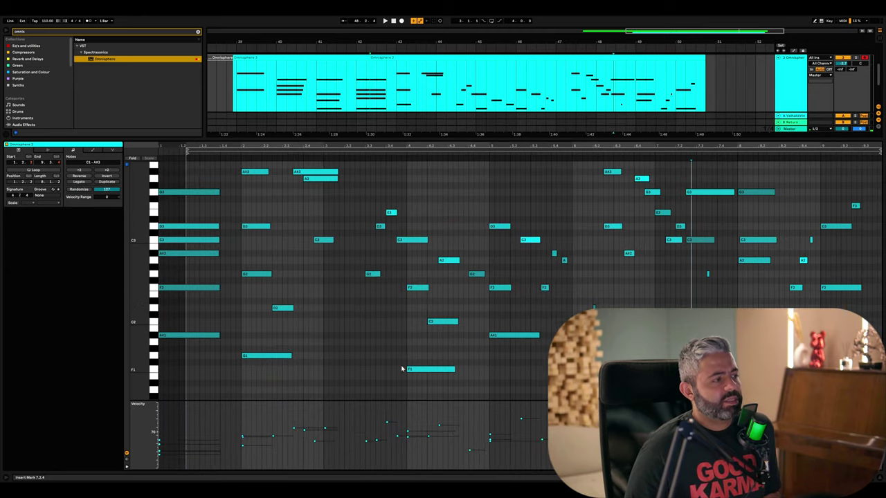
# Show the clip's MIDI Ctrl envelope for 64-Sustain and audition it from the start of the clip.
pyautogui.click(94, 150)
pyautogui.click(84, 167)
pyautogui.click(108, 163)
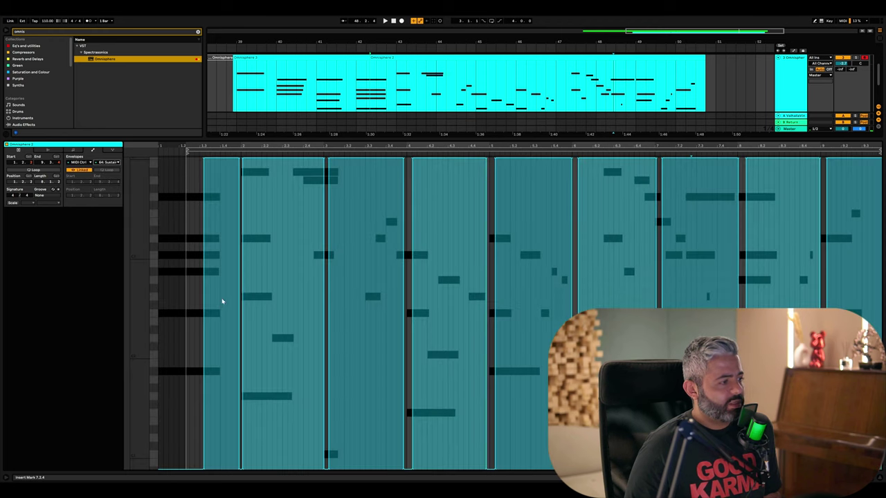
pyautogui.click(196, 258)
pyautogui.press('+')
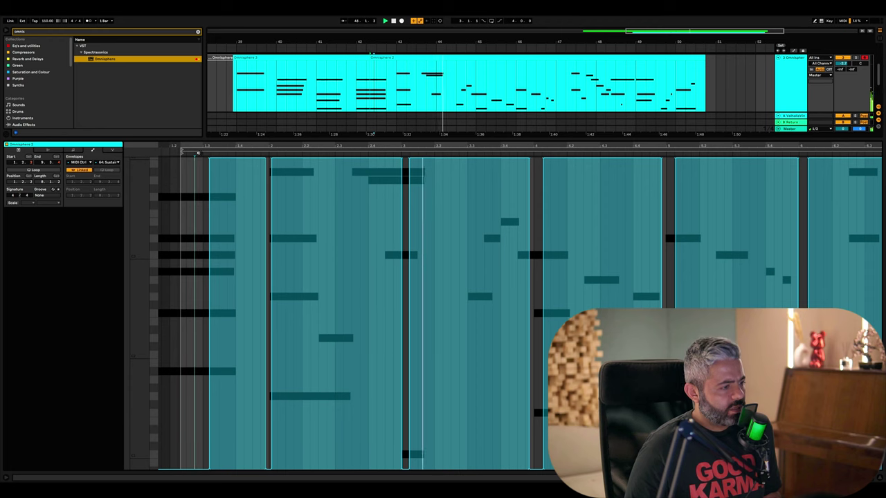
# Examine the sustain envelope around 3.3 and audition the passage leading into it.
pyautogui.click(460, 261)
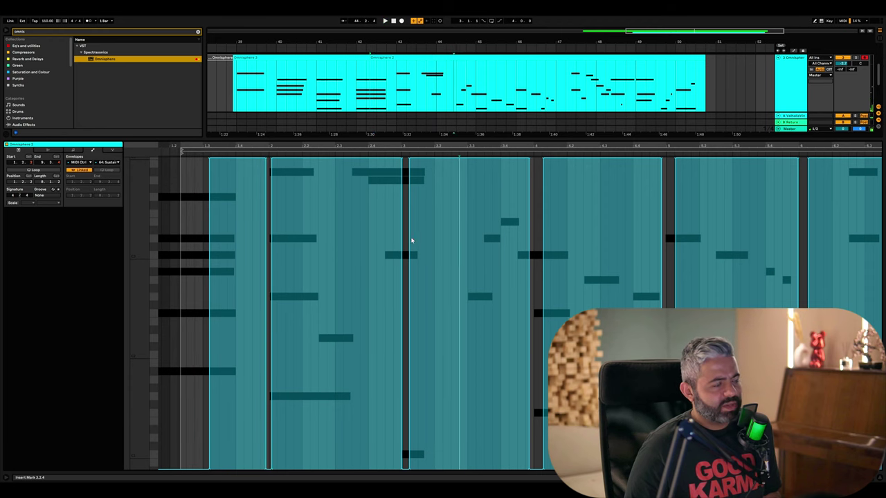
pyautogui.click(449, 196)
pyautogui.press('+')
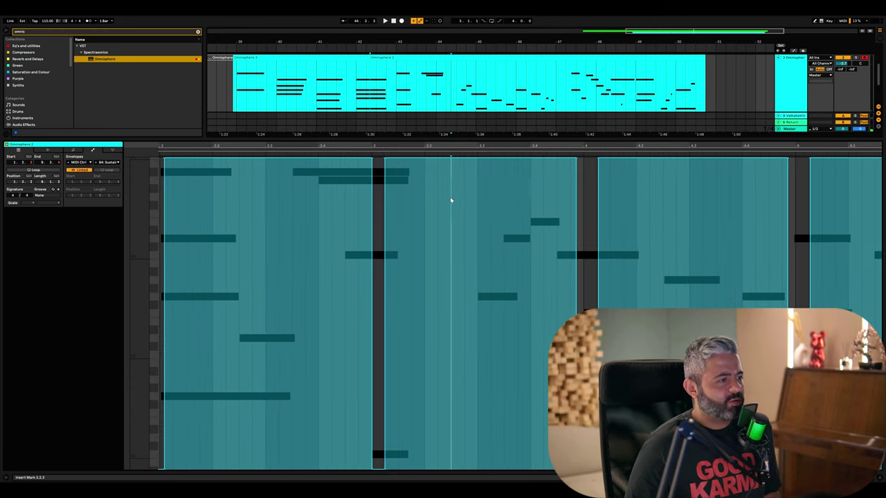
pyautogui.rightClick(464, 255)
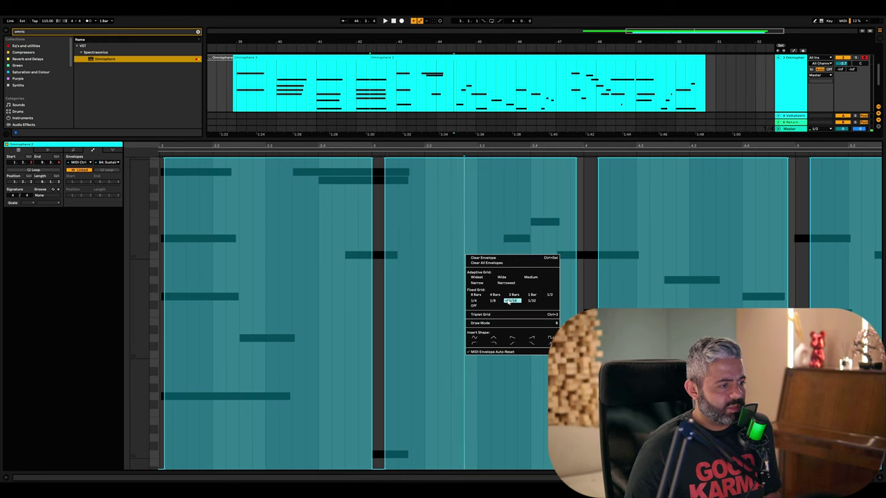
pyautogui.click(528, 306)
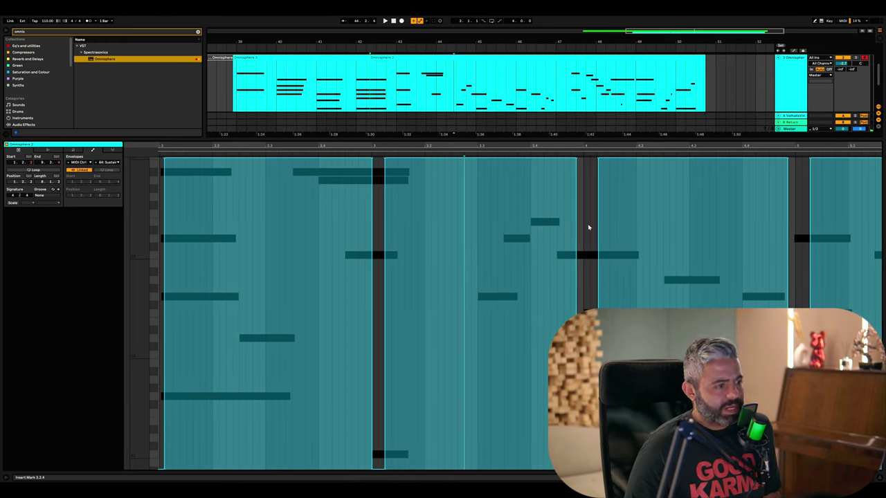
pyautogui.click(310, 154)
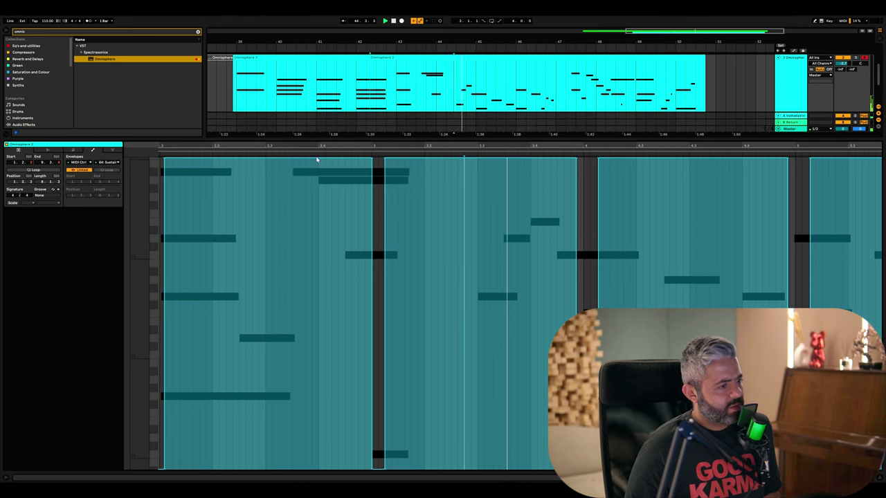
# Turn off the envelope grid, draw a brief sustain pedal lift just before 3.3 and audition it.
pyautogui.scroll(3, 463, 280)
pyautogui.click(474, 274)
pyautogui.rightClick(476, 262)
pyautogui.click(486, 310)
pyautogui.moveTo(478, 278); pyautogui.dragTo(485, 278)
pyautogui.press('b')
pyautogui.moveTo(471, 300); pyautogui.dragTo(481, 467)
pyautogui.press('super+z')
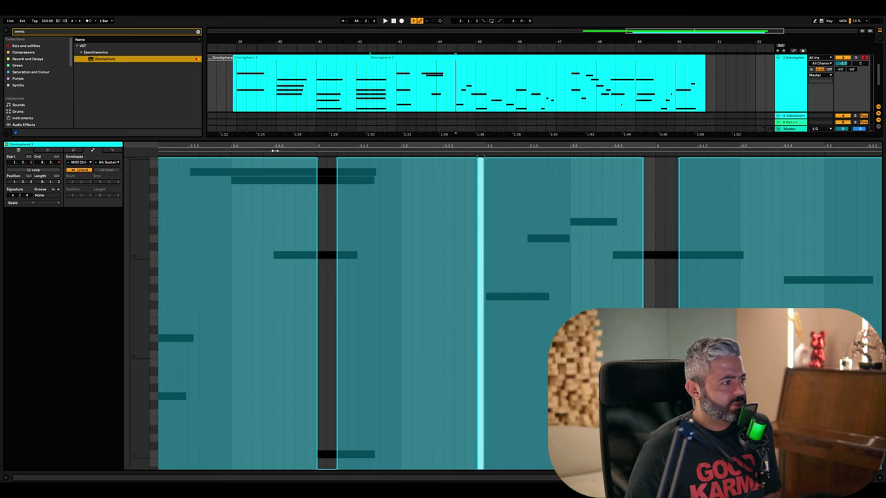
pyautogui.click(331, 205)
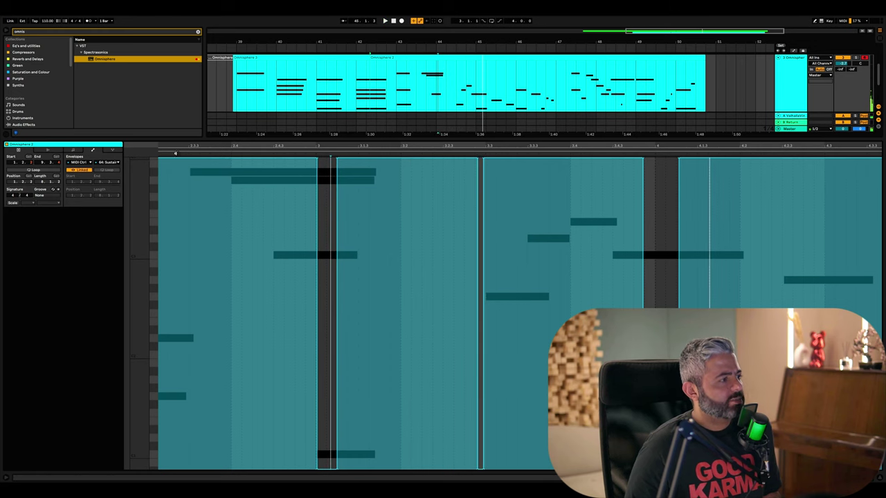
pyautogui.click(170, 152)
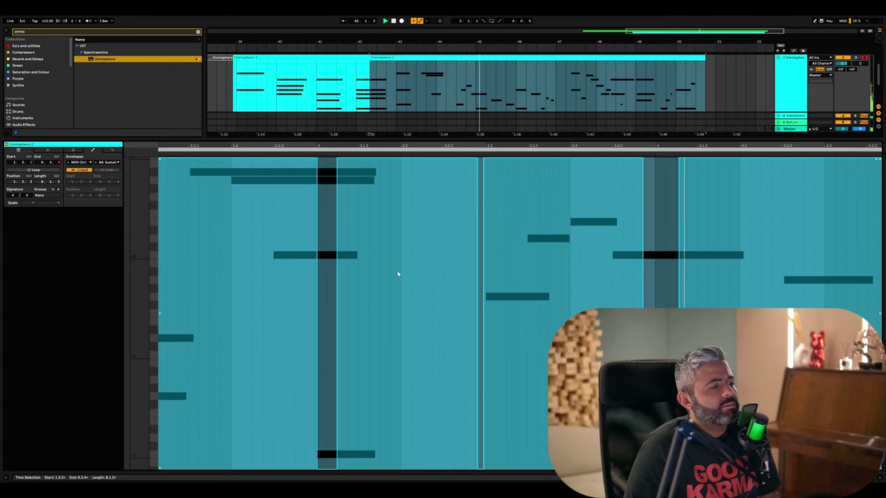
# Shift the brief sustain pedal lift to start at 3.3.1 and audition through to bar 8.
pyautogui.press('space')
pyautogui.click(482, 371)
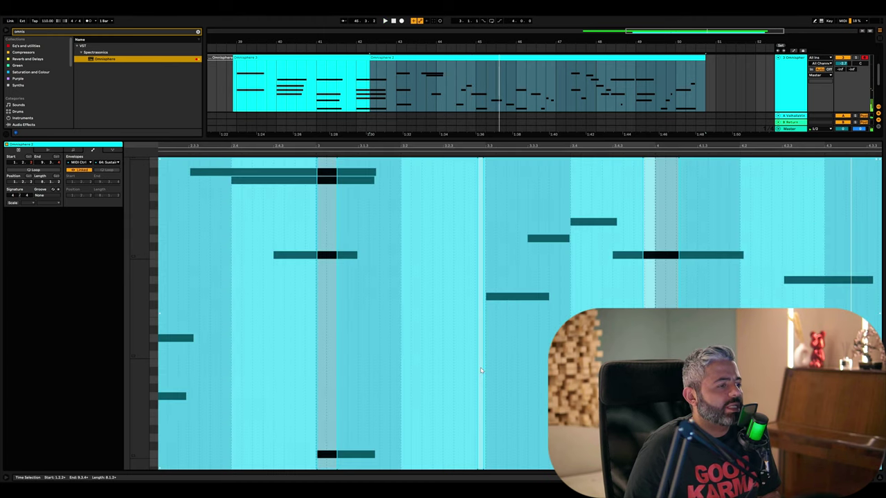
pyautogui.click(489, 169)
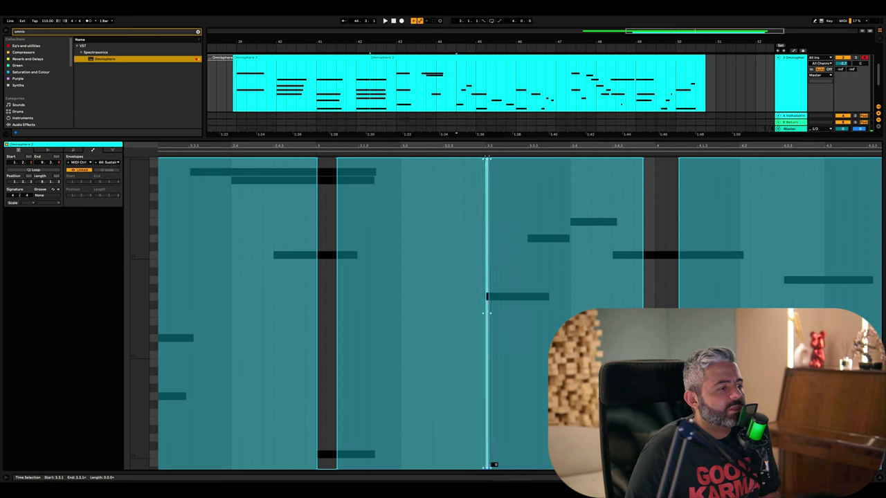
pyautogui.click(313, 159)
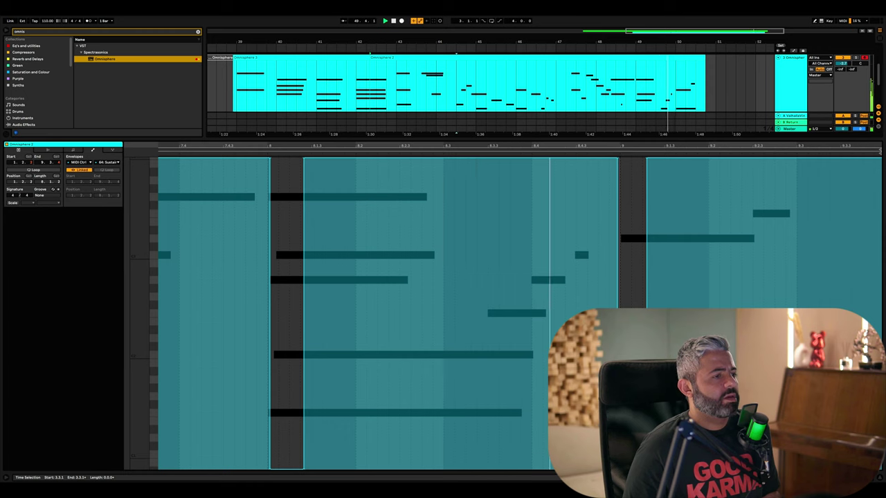
# Stop playback, close the clip editor and reactivate the first Omnisphere clip starting at 34.3.1.
pyautogui.press('super+alt+l')
pyautogui.press('space')
pyautogui.click(305, 178)
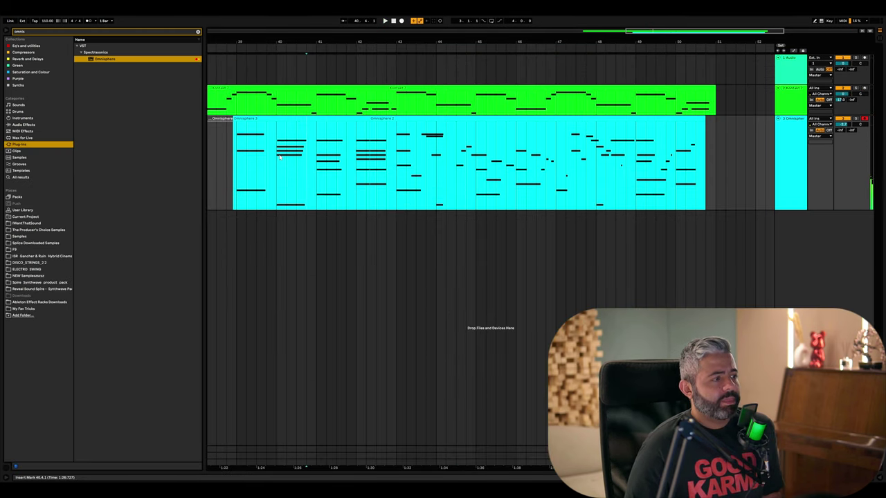
pyautogui.hscroll(-10, 305, 191)
pyautogui.hscroll(4, 305, 192)
pyautogui.click(298, 119)
pyautogui.press('0')
pyautogui.hscroll(-2, 272, 178)
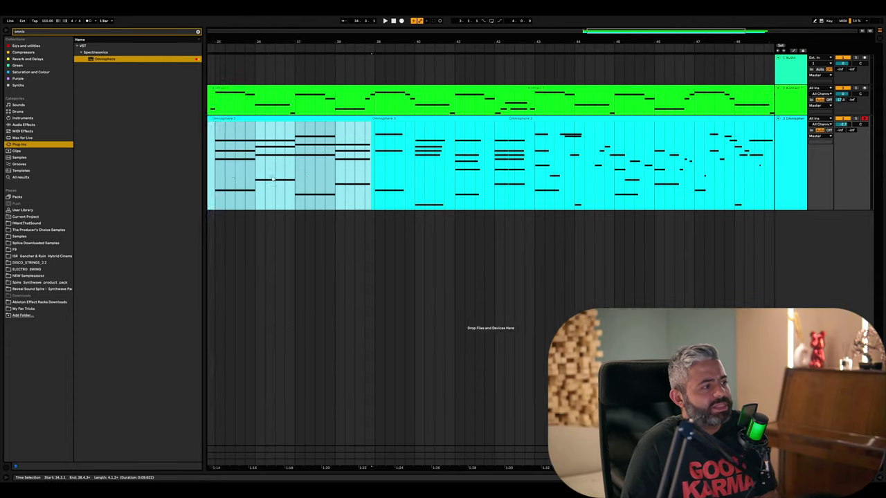
# Audition the arrangement from 35.1.1 and open the first Omnisphere clip's notes for editing.
pyautogui.hscroll(-2, 272, 178)
pyautogui.click(249, 168)
pyautogui.press('space')
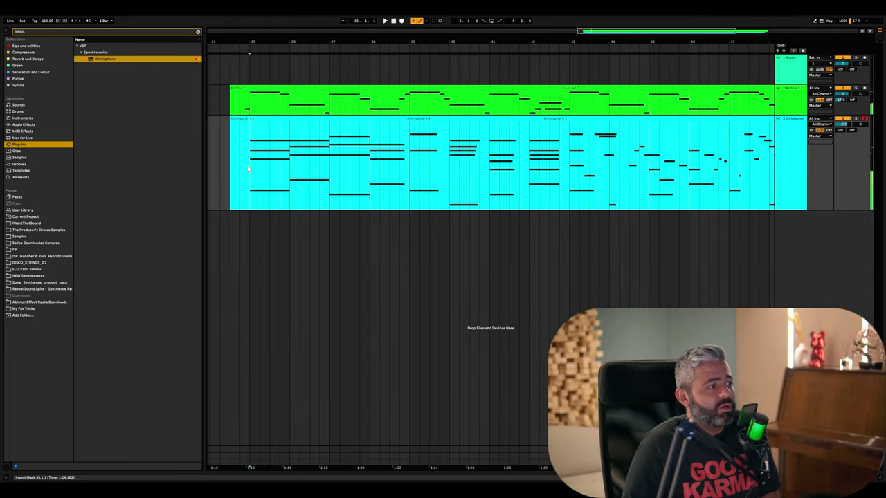
pyautogui.scroll(3, 249, 168)
pyautogui.hscroll(-2, 250, 167)
pyautogui.doubleClick(299, 119)
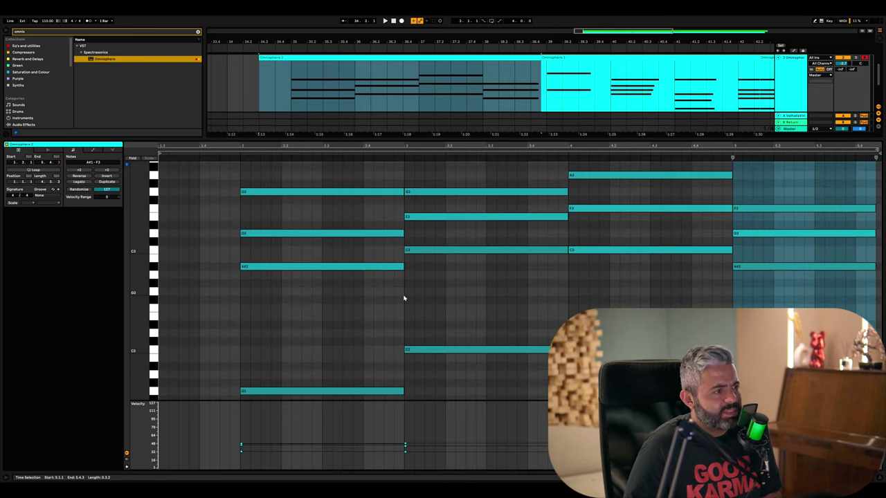
pyautogui.scroll(-2, 360, 313)
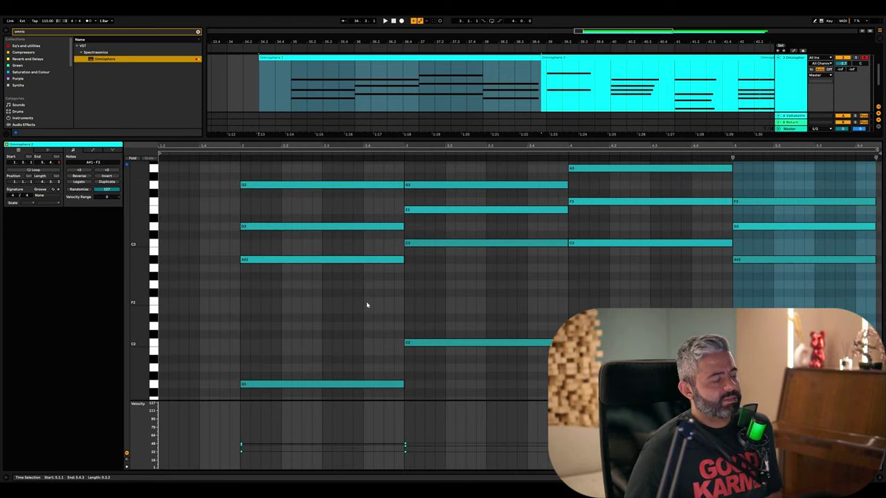
# Trim the chords in bars 2, 3 and 4 to end slightly before the following bar and audition from 1.4.4.
pyautogui.moveTo(268, 177); pyautogui.dragTo(284, 396)
pyautogui.moveTo(403, 385); pyautogui.dragTo(400, 384)
pyautogui.moveTo(529, 380); pyautogui.dragTo(563, 185)
pyautogui.scroll(-2, 574, 201)
pyautogui.moveTo(694, 384); pyautogui.dragTo(700, 163)
pyautogui.scroll(4, 702, 229)
pyautogui.moveTo(730, 195); pyautogui.dragTo(728, 195)
pyautogui.scroll(-2, 799, 211)
pyautogui.moveTo(806, 381); pyautogui.dragTo(840, 175)
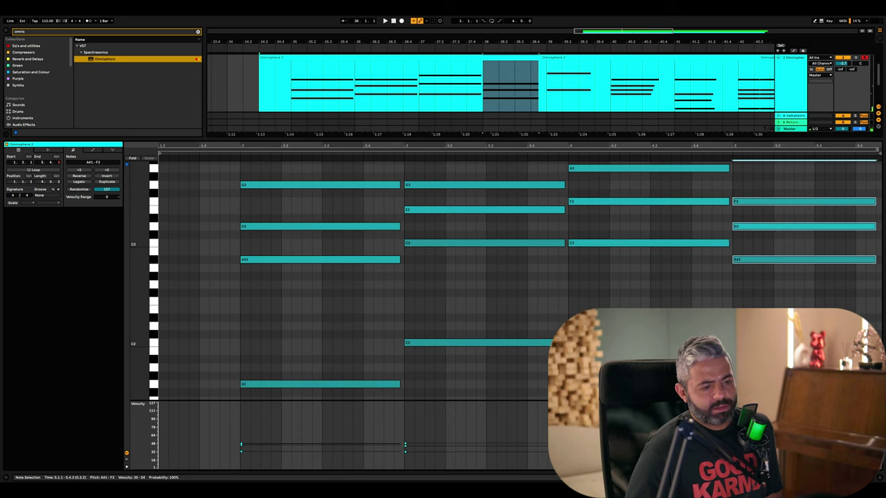
pyautogui.click(229, 153)
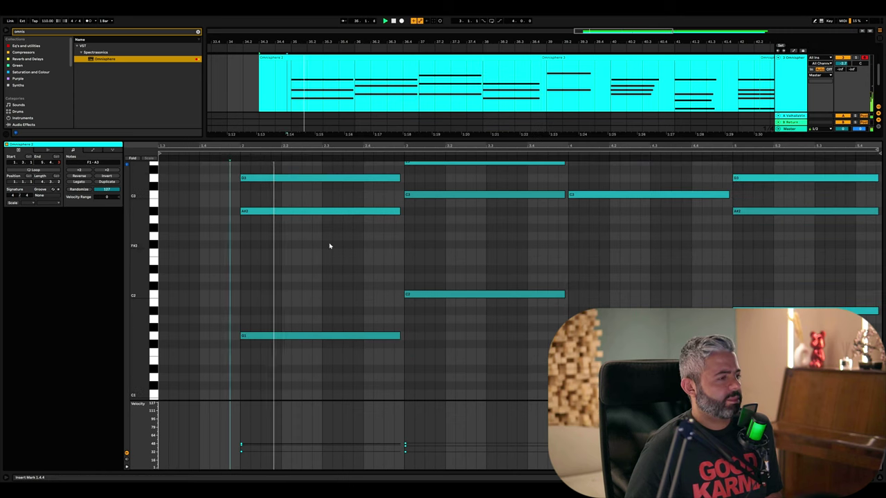
pyautogui.scroll(2, 331, 246)
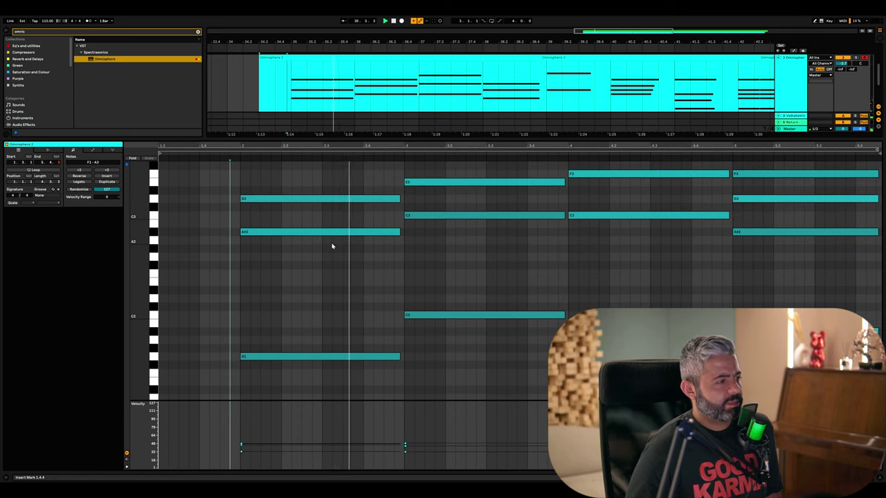
pyautogui.scroll(2, 342, 269)
# Add an A3 note from 2.4.1 to 3.1.1 with velocity 69 and shorten the preceding G3 note to end around 2.4.1.
pyautogui.doubleClick(379, 291)
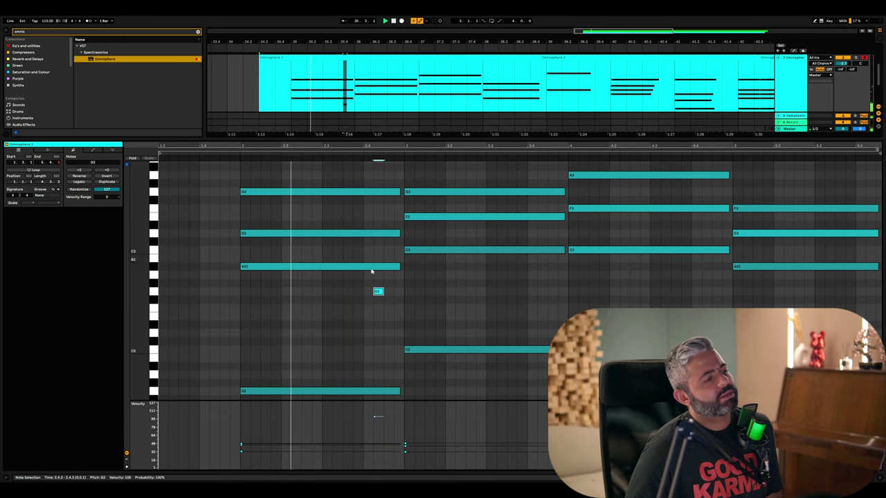
pyautogui.press('Up')
pyautogui.press('Up')
pyautogui.press('Up')
pyautogui.moveTo(367, 234); pyautogui.dragTo(369, 210)
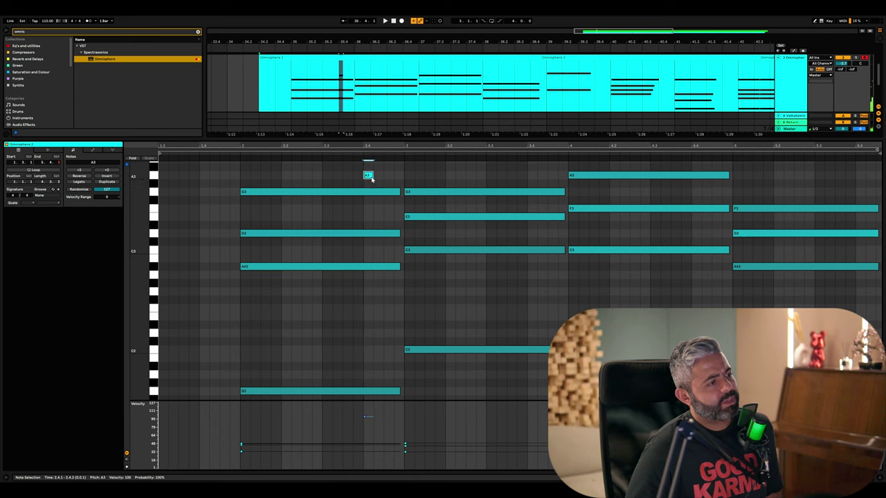
pyautogui.moveTo(372, 175); pyautogui.dragTo(368, 192)
pyautogui.click(377, 175)
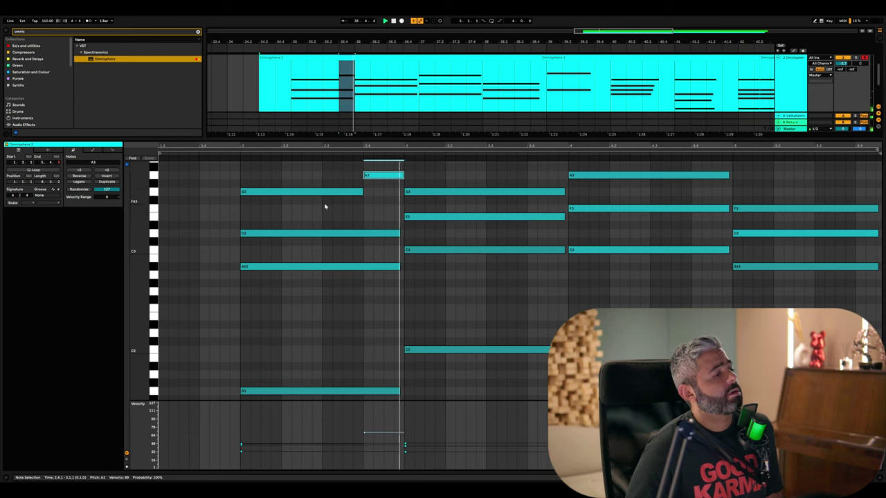
pyautogui.click(304, 192)
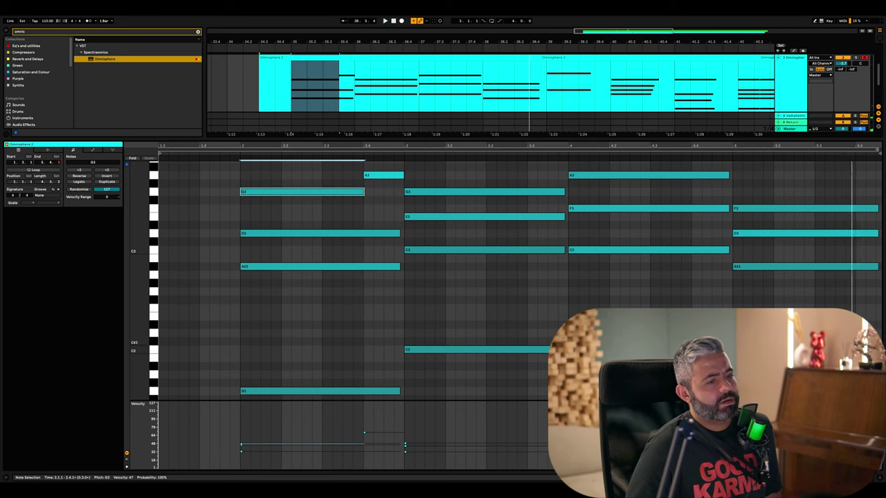
# Shorten the A#2 note in bar 5 to end at 5.4.1, add an A2 note from there to 5.4.4 with velocity 41, and audition.
pyautogui.click(876, 267)
pyautogui.moveTo(876, 267); pyautogui.dragTo(856, 268)
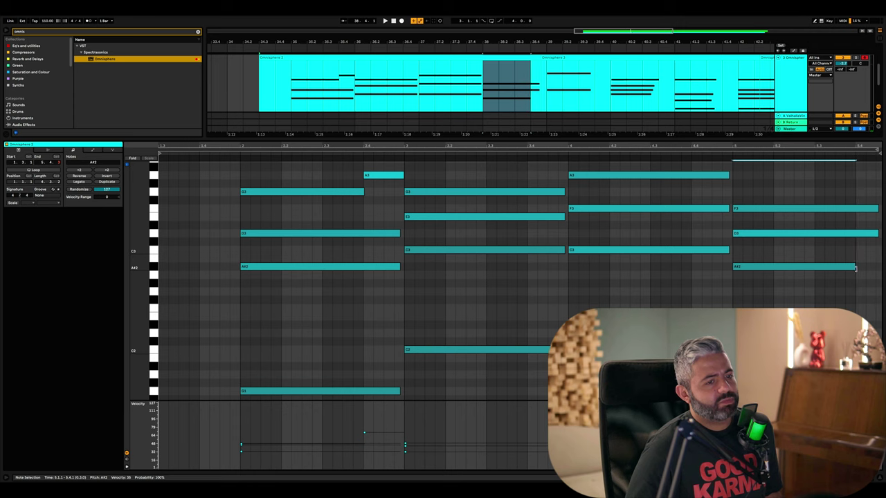
pyautogui.doubleClick(859, 275)
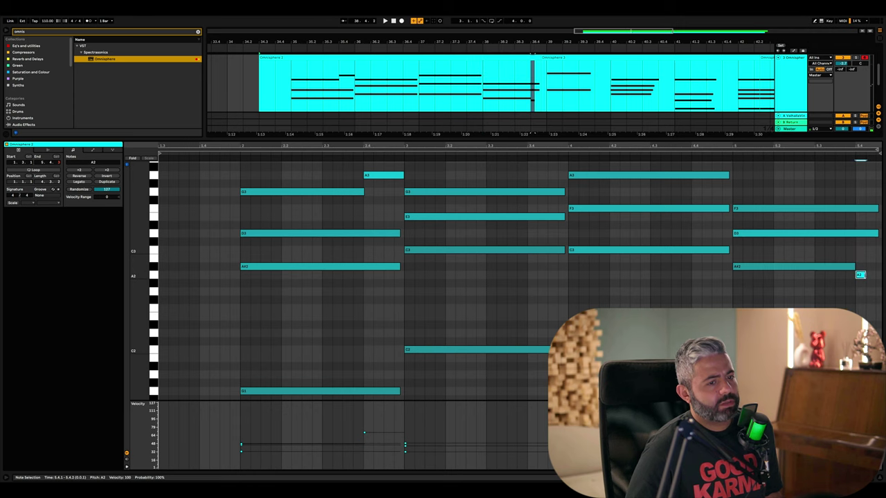
pyautogui.moveTo(864, 275); pyautogui.dragTo(872, 275)
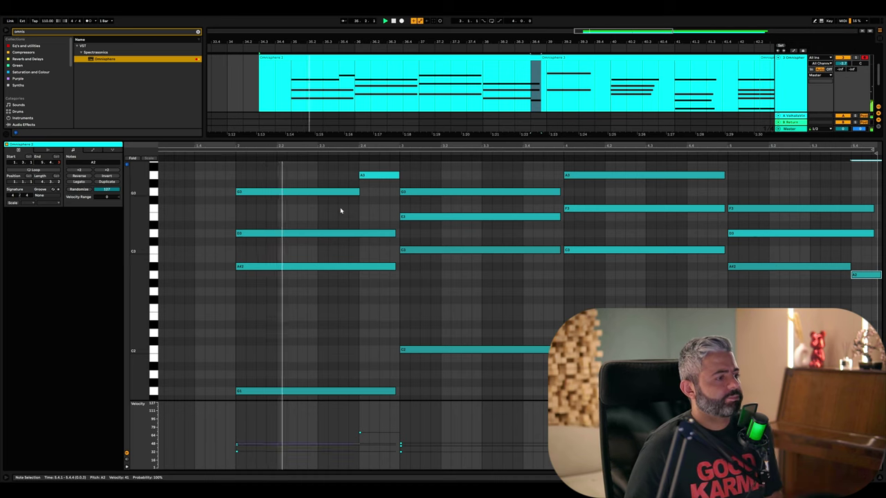
pyautogui.scroll(1, 339, 207)
pyautogui.scroll(-1, 399, 233)
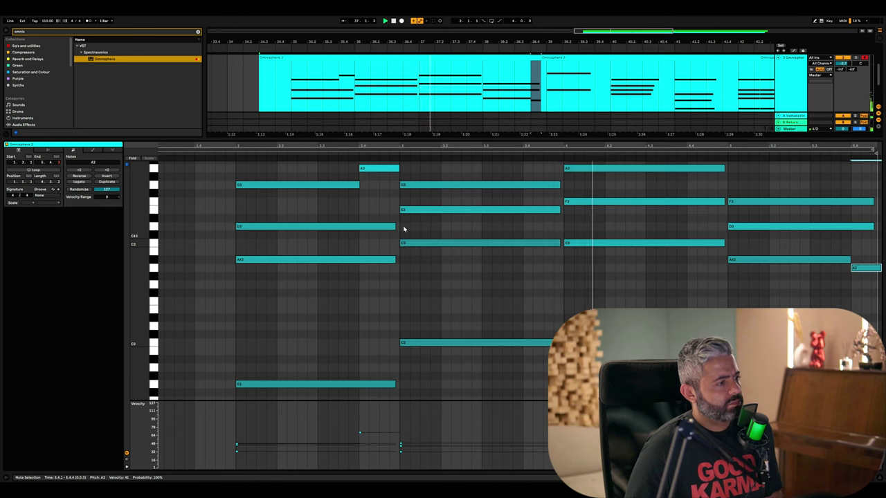
# Transpose the G3 note at the start of bar 3 down one octave to G2.
pyautogui.click(439, 186)
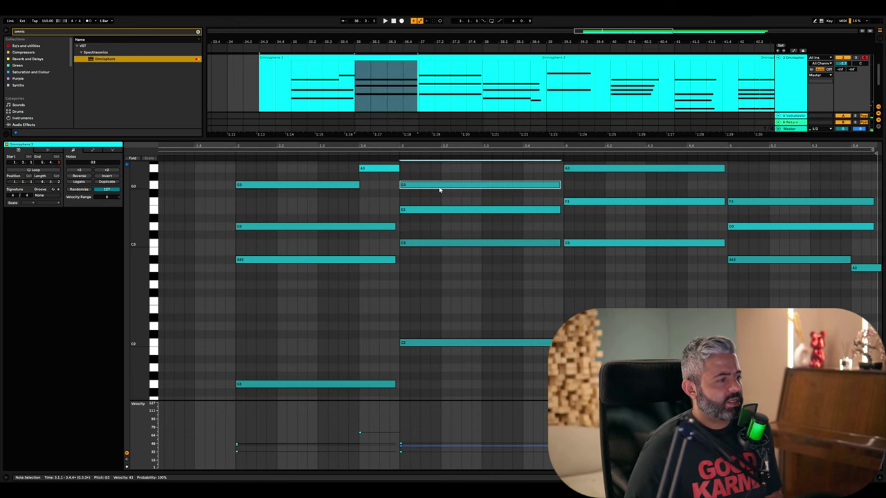
pyautogui.hotkey('shift', 'Down')
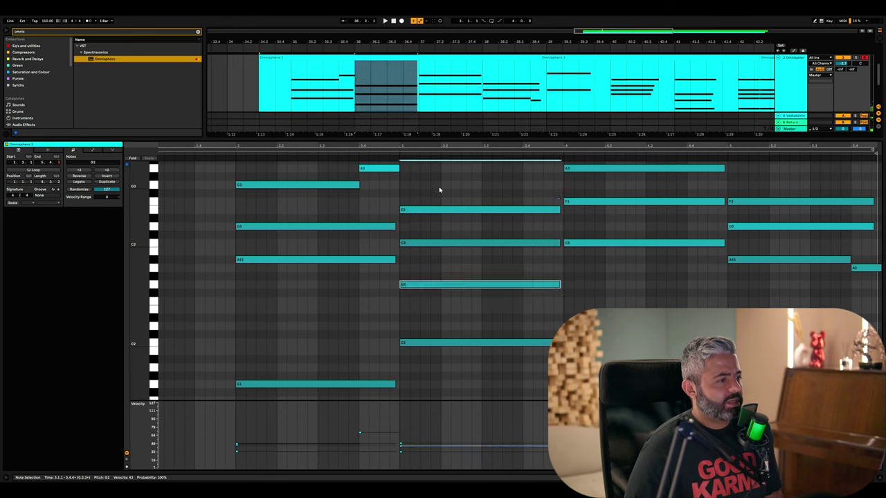
# Transpose the G3 at the start of bar 2 and the A3 following it down one octave each, auditioning the changes.
pyautogui.click(270, 185)
pyautogui.hotkey('shift', 'Down')
pyautogui.click(224, 166)
pyautogui.press('space')
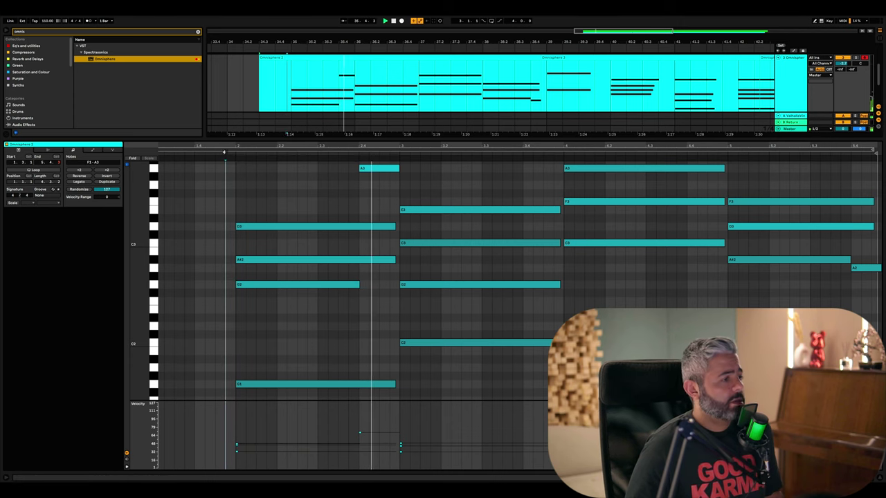
pyautogui.press('space')
pyautogui.click(375, 167)
pyautogui.hotkey('shift', 'Down')
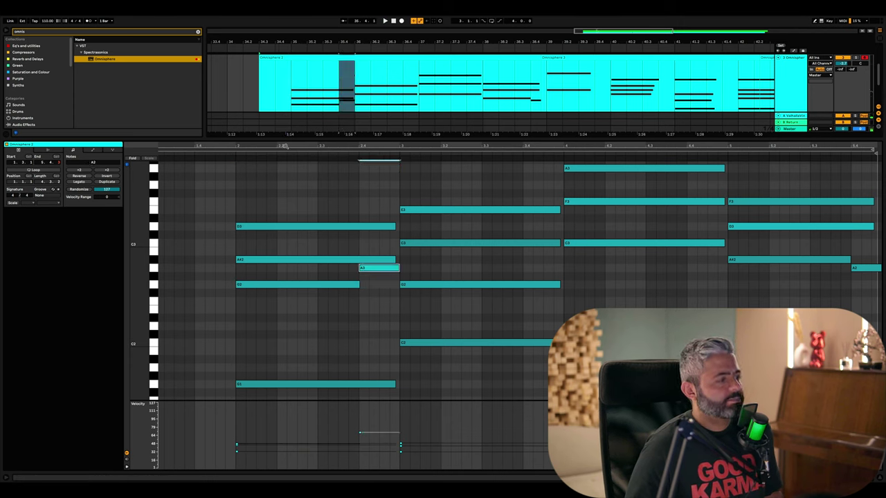
pyautogui.press('space')
# Shorten the A#2 note in bar 2 to end near 2.4.1, move the A2 connecting note down to F2, and audition.
pyautogui.moveTo(395, 260); pyautogui.dragTo(364, 259)
pyautogui.click(379, 267)
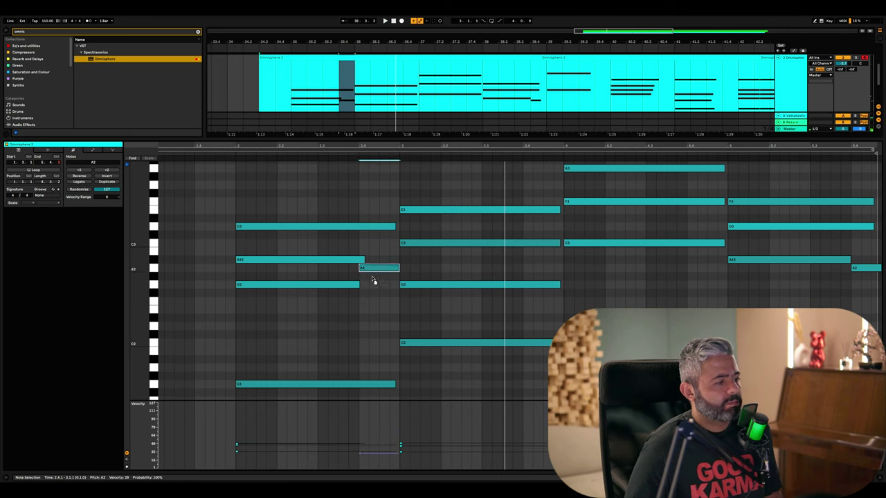
pyautogui.moveTo(372, 269); pyautogui.dragTo(373, 303)
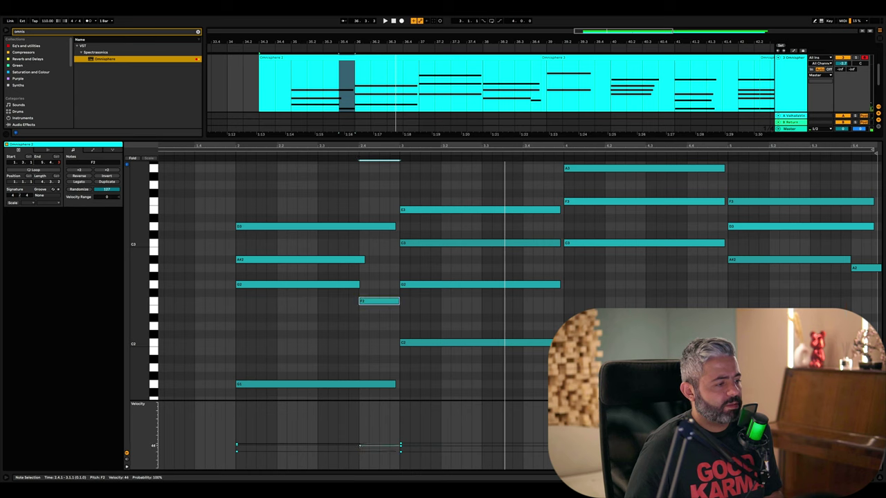
pyautogui.click(228, 155)
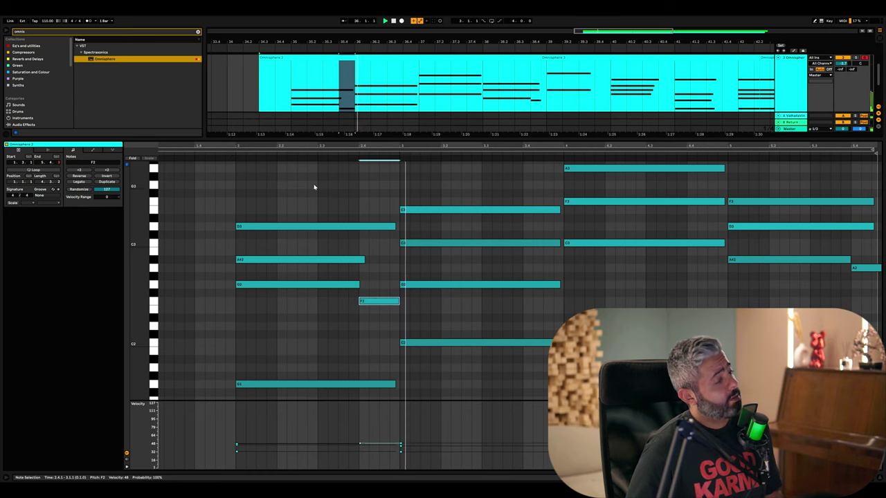
pyautogui.press('space')
# Trim the A#2 note to end at about 2.4.1, start the F2 note just after 2.4.1 with a lower velocity, and audition.
pyautogui.click(410, 285)
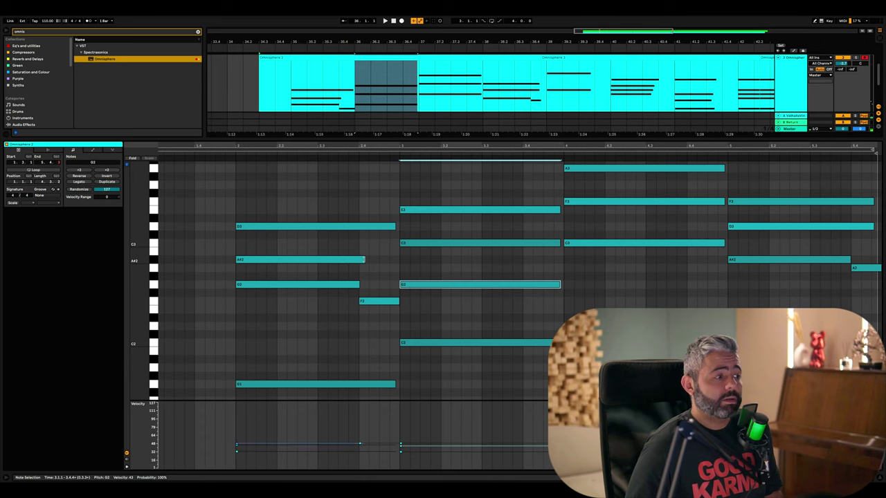
pyautogui.moveTo(364, 259); pyautogui.dragTo(360, 259)
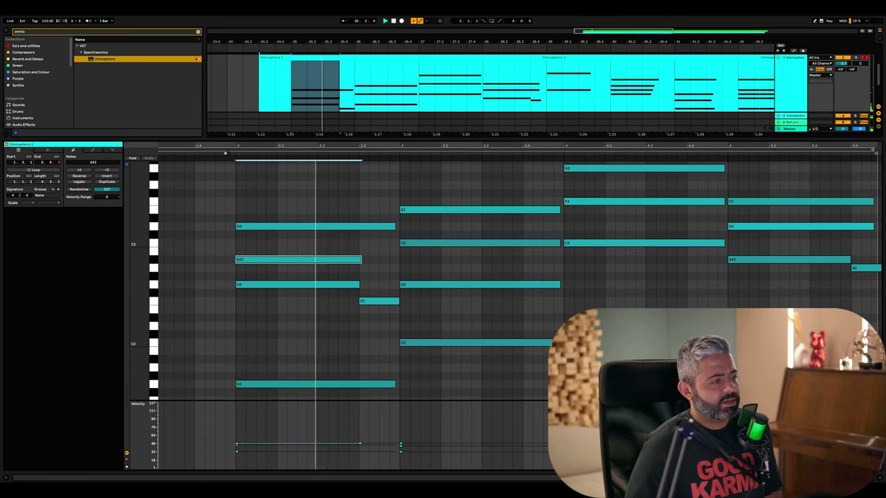
pyautogui.press('space')
pyautogui.click(372, 302)
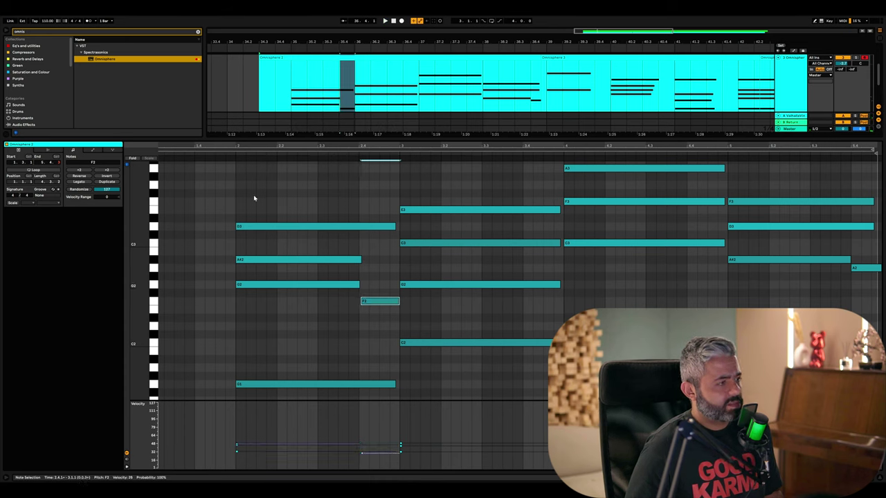
pyautogui.press('space')
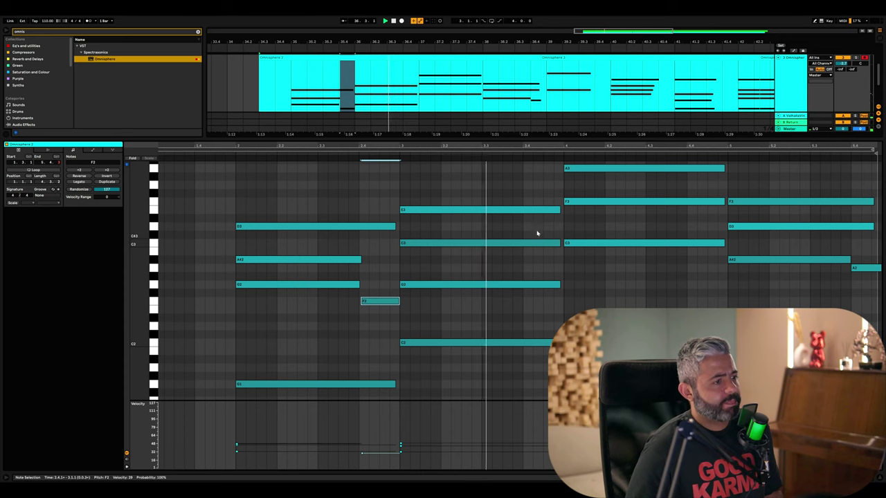
pyautogui.press('space')
# Shorten all four chord notes in bar 3 to end at 3.4.3 and audition the gap before bar 4.
pyautogui.moveTo(537, 199); pyautogui.dragTo(529, 343)
pyautogui.press('space')
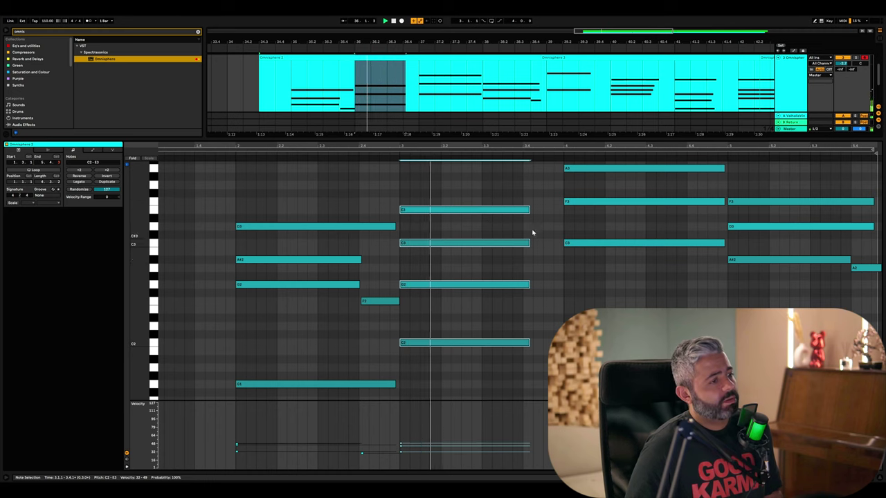
pyautogui.moveTo(537, 209); pyautogui.dragTo(543, 209)
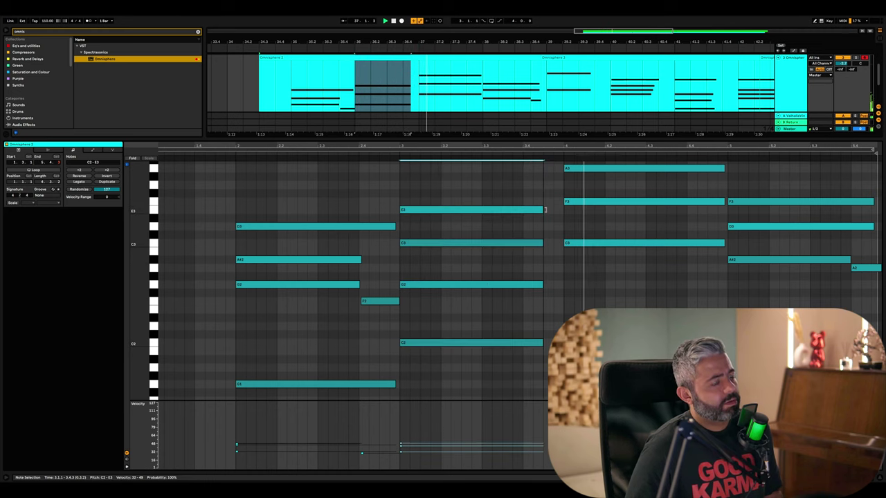
# Transpose the bass note in bar 5 down one octave to A#0 and audition the progression.
pyautogui.scroll(-2, 721, 272)
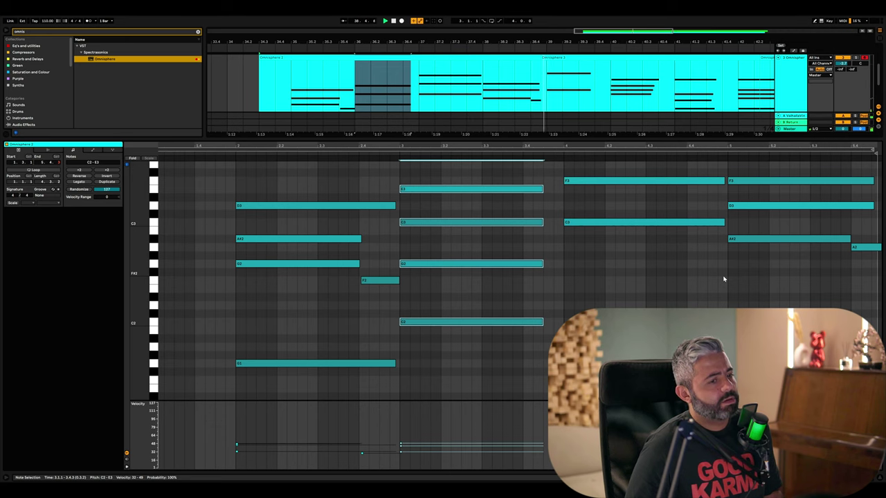
pyautogui.scroll(-5, 724, 279)
pyautogui.press('space')
pyautogui.click(772, 293)
pyautogui.click(770, 263)
pyautogui.press('Delete')
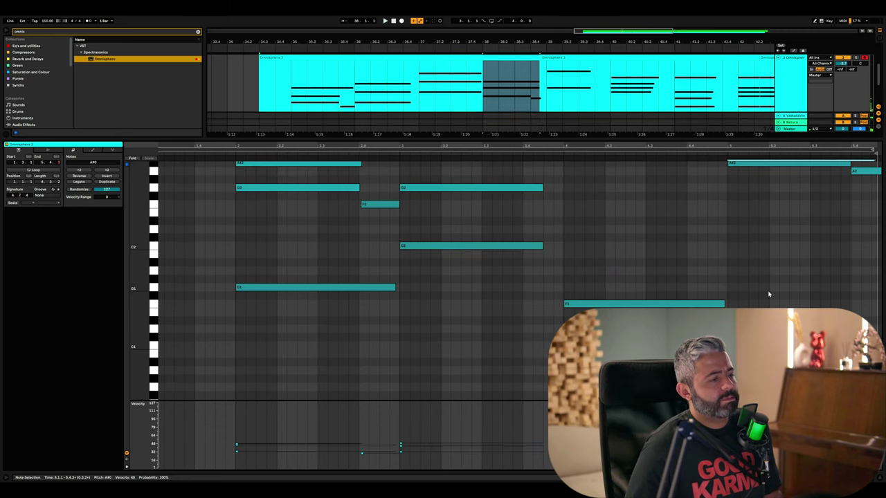
pyautogui.press('space')
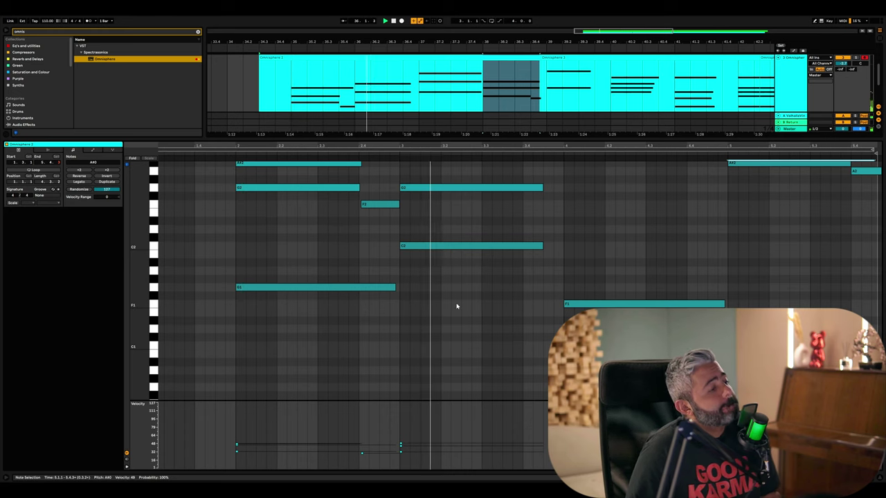
pyautogui.scroll(2, 457, 307)
pyautogui.scroll(1, 460, 300)
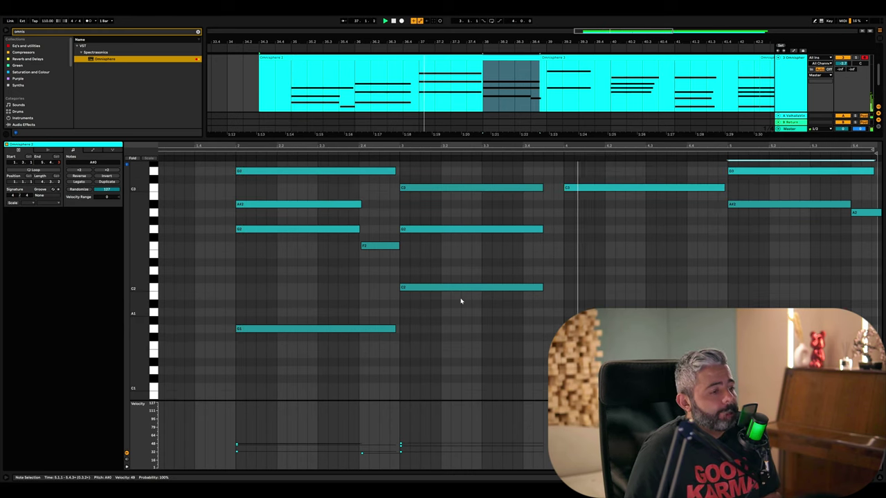
pyautogui.scroll(1, 483, 294)
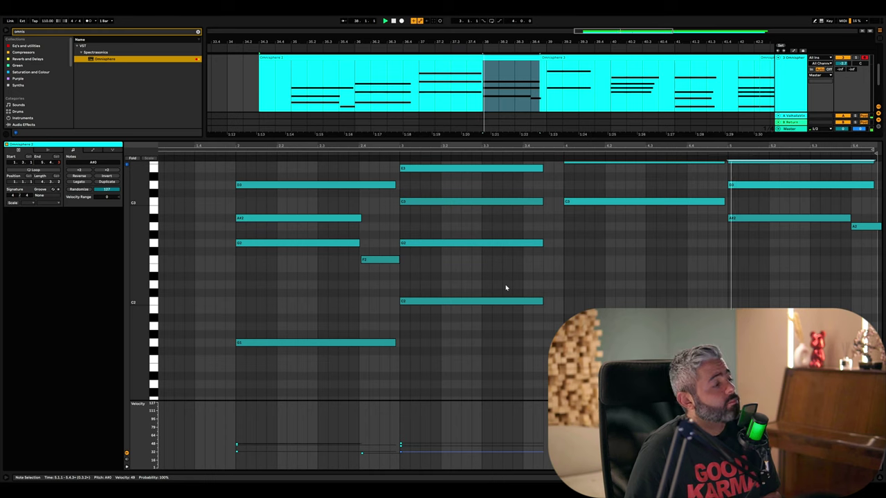
pyautogui.scroll(2, 506, 289)
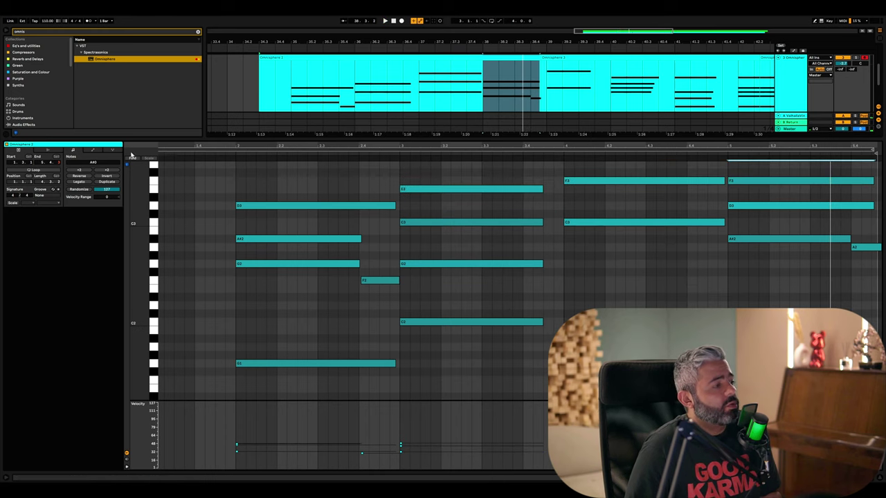
# Show the clip's sustain pedal envelope, raise it to maximum from 2.1.2 to 2.4.4, and audition.
pyautogui.click(104, 151)
pyautogui.click(93, 151)
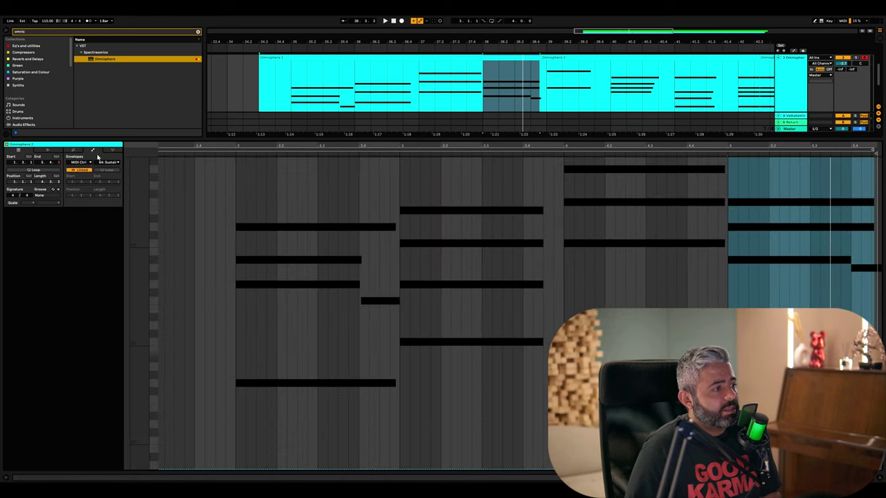
pyautogui.click(218, 202)
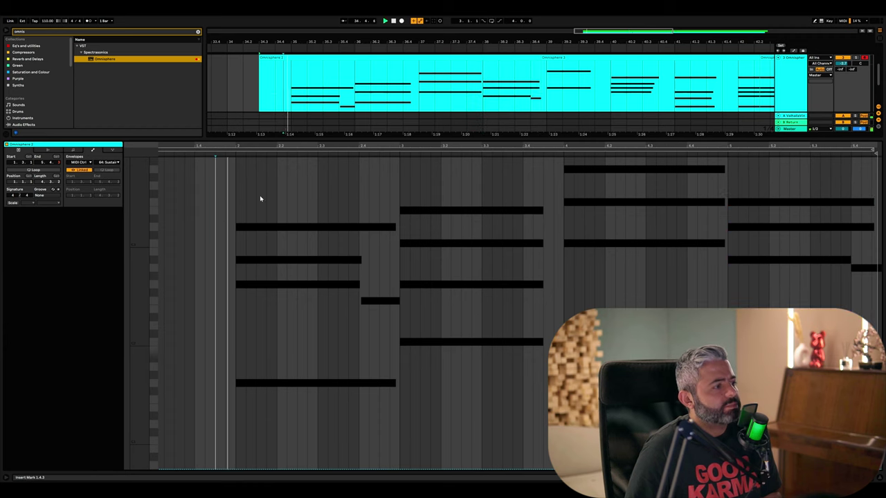
pyautogui.moveTo(247, 212); pyautogui.dragTo(386, 215)
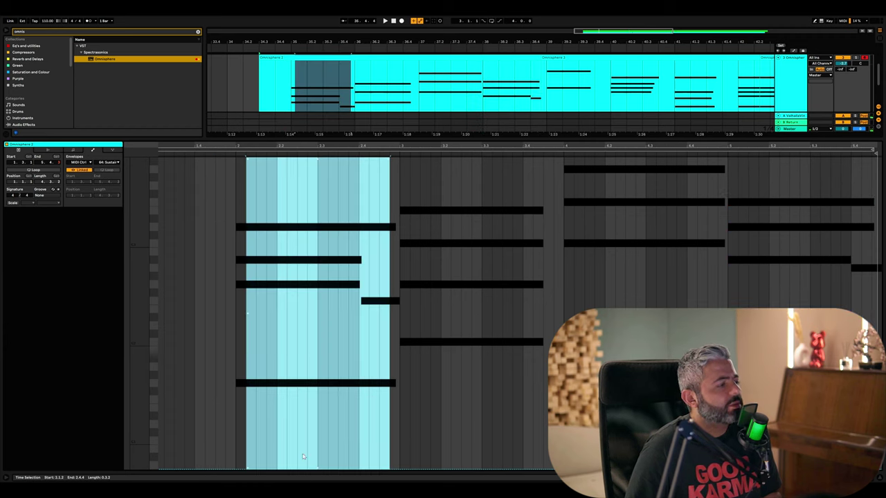
pyautogui.click(216, 153)
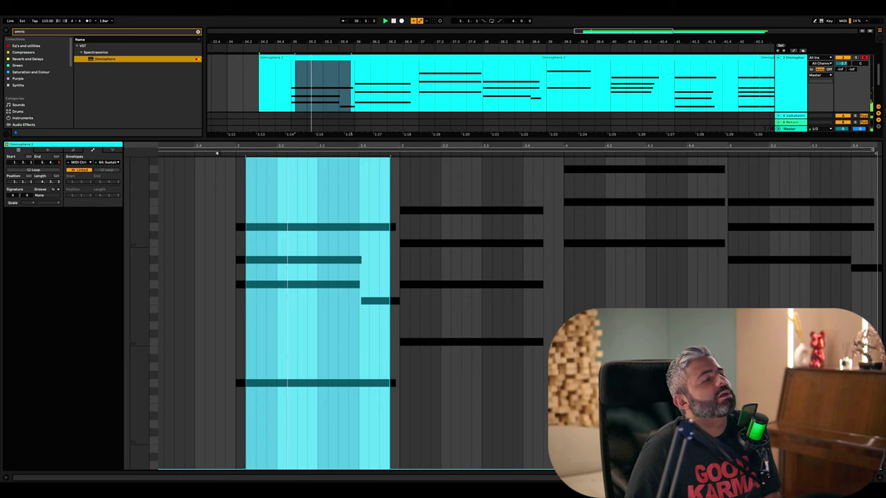
# Raise the sustain pedal envelope to maximum from 3.1.2, drop it to zero from 3.3.4 to 3.4.4, and audition.
pyautogui.moveTo(410, 261); pyautogui.dragTo(551, 259)
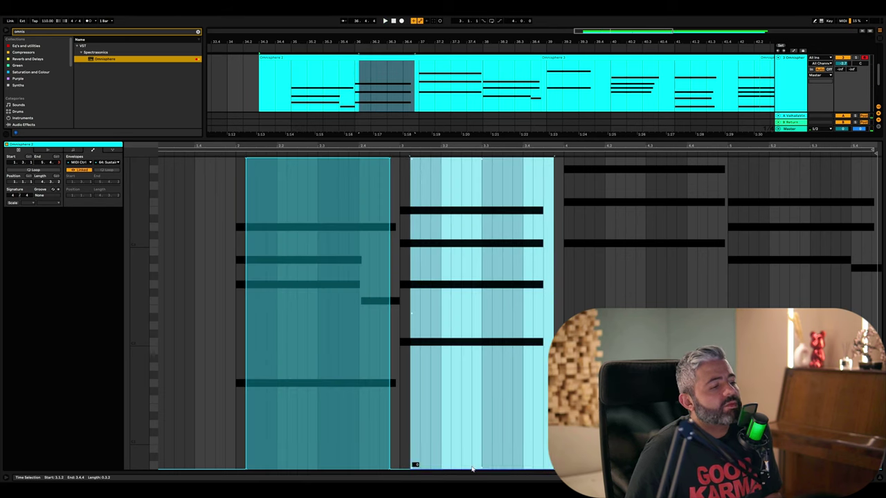
pyautogui.moveTo(471, 469); pyautogui.dragTo(472, 158)
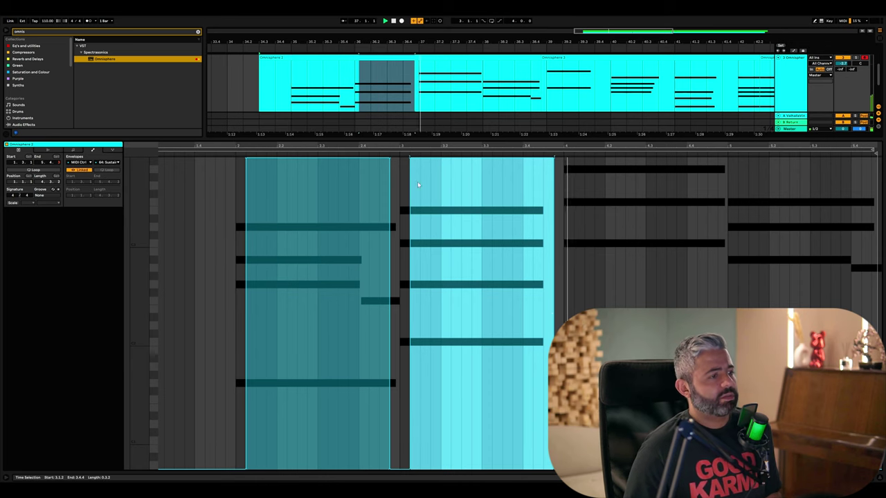
pyautogui.moveTo(516, 171); pyautogui.dragTo(552, 169)
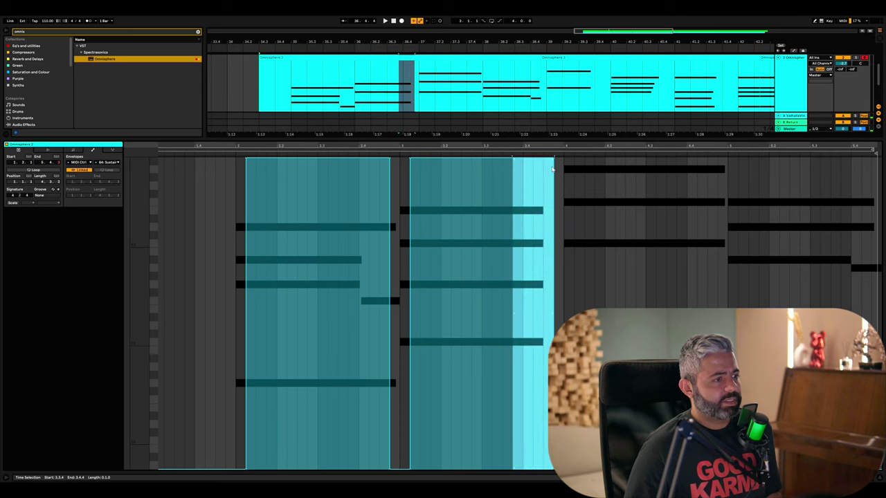
pyautogui.hotkey('ctrl', 'e')
pyautogui.press('space')
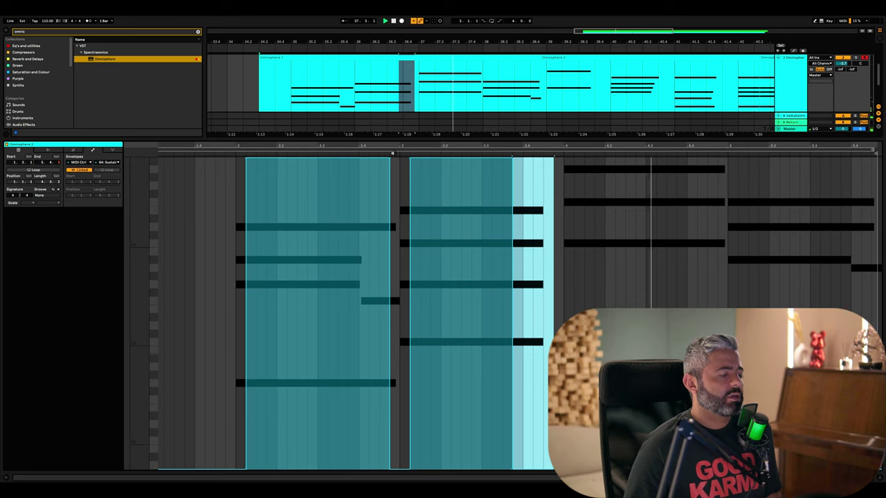
# Return to the clip's notes and turn off the editing grid.
pyautogui.click(73, 151)
pyautogui.press('space')
pyautogui.click(323, 181)
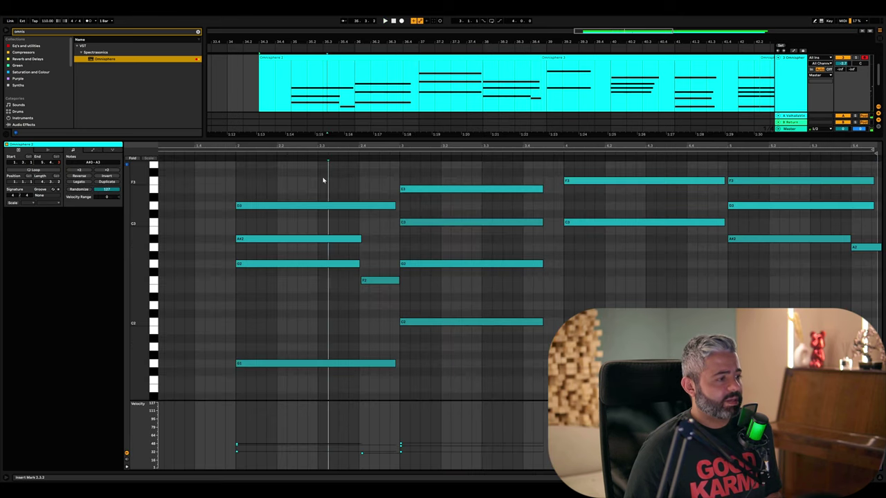
pyautogui.rightClick(322, 180)
pyautogui.click(339, 277)
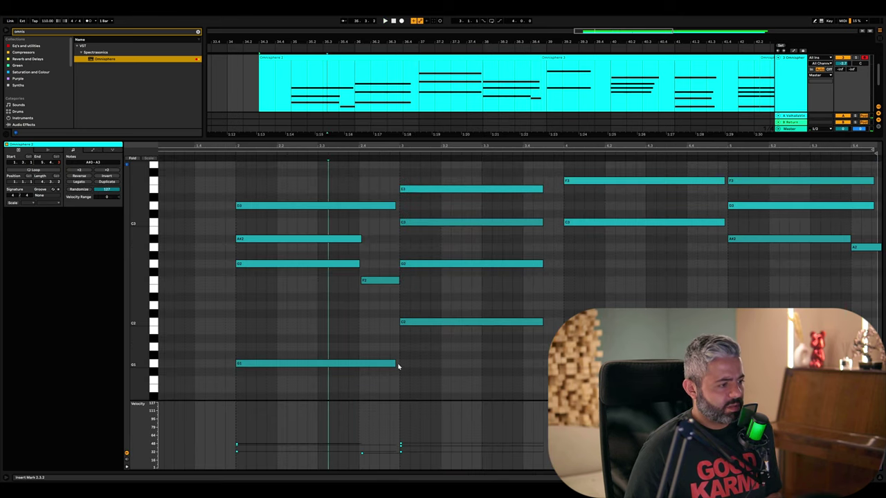
# Trim the ends of the G1, F2, G2 and D3 notes in bar 2 by slightly different amounts.
pyautogui.click(395, 364)
pyautogui.click(397, 281)
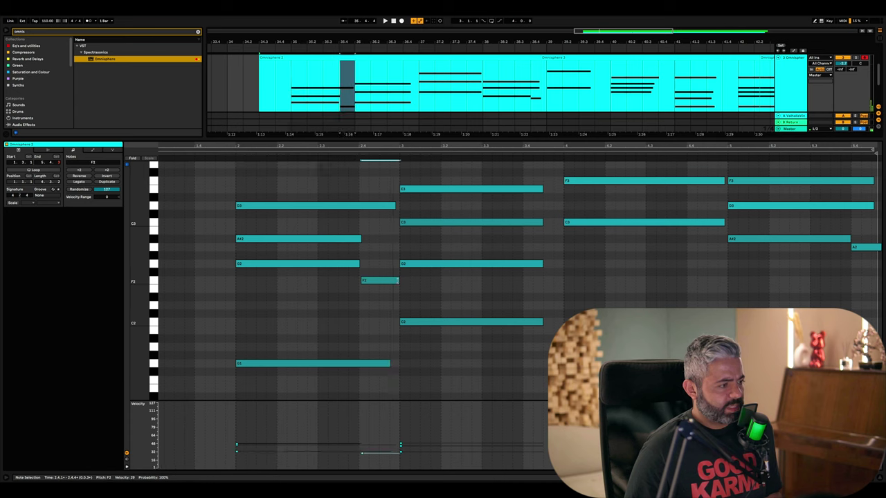
pyautogui.click(357, 264)
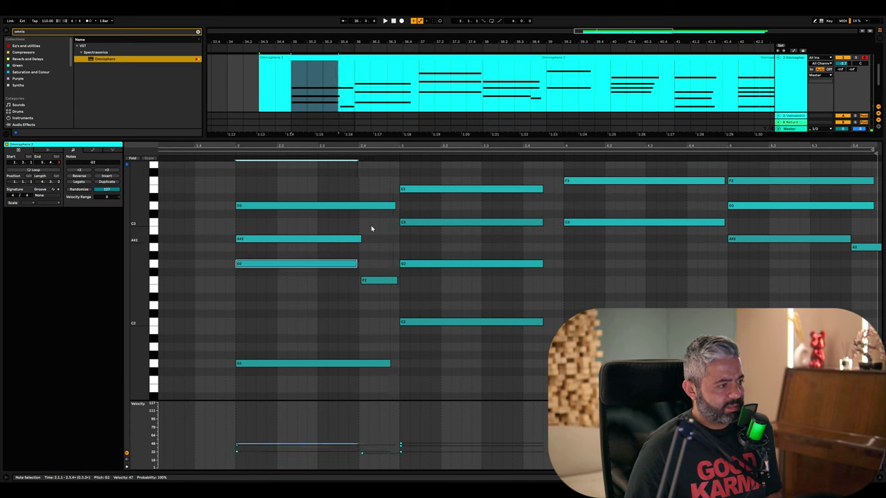
pyautogui.click(395, 206)
# Offset the ends of the E3, C3, G2 and C2 notes in bar 3 slightly from one another.
pyautogui.moveTo(543, 190); pyautogui.dragTo(543, 190)
pyautogui.click(549, 200)
pyautogui.moveTo(542, 222); pyautogui.dragTo(540, 222)
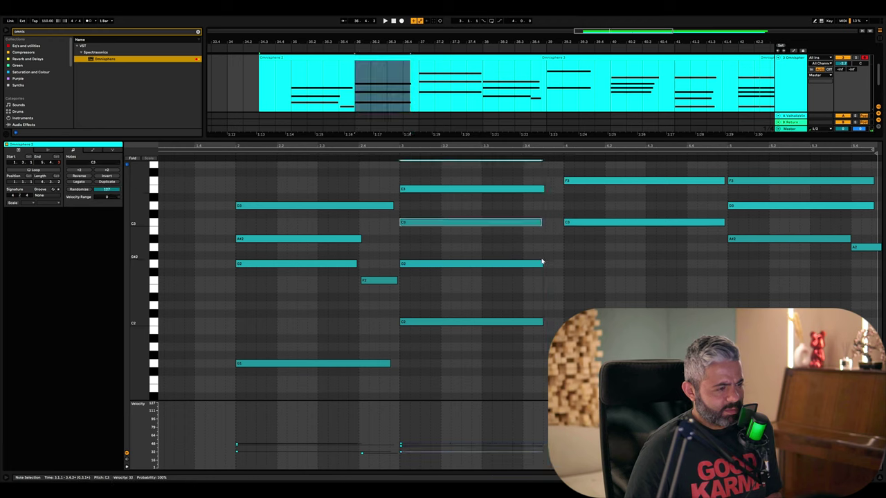
pyautogui.moveTo(542, 263); pyautogui.dragTo(540, 263)
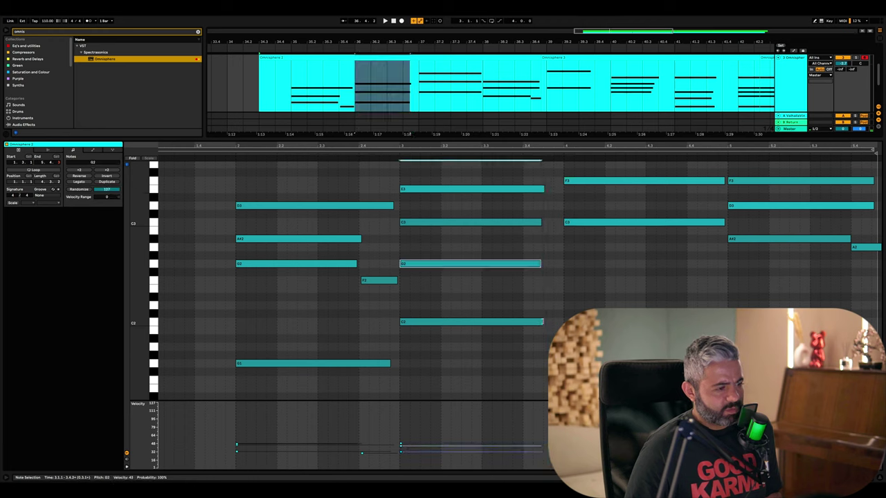
pyautogui.moveTo(543, 322); pyautogui.dragTo(541, 322)
# Trim the ends of the F1, C3, F3 and A3 notes in bar 4 slightly before 5.1.1.
pyautogui.click(723, 380)
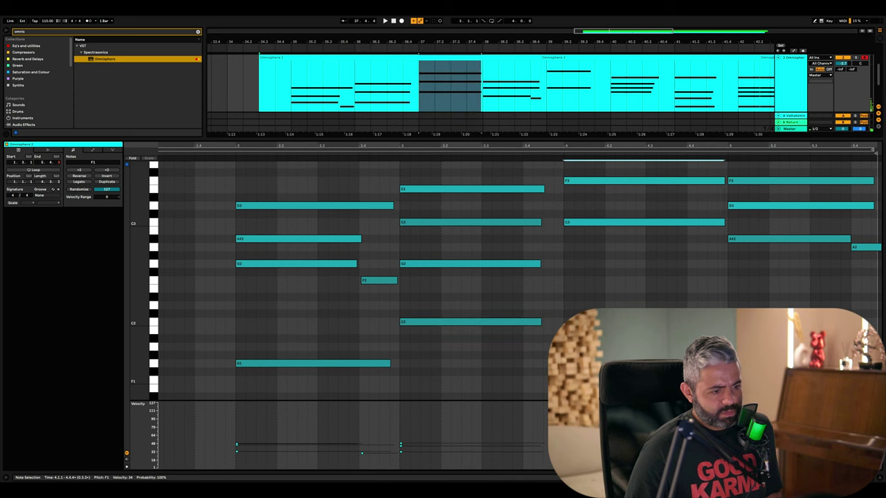
pyautogui.click(723, 222)
pyautogui.scroll(1, 720, 205)
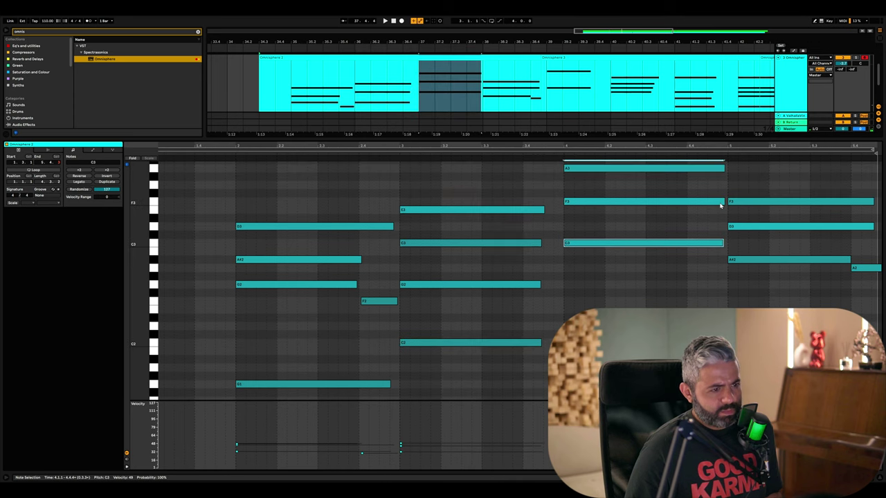
pyautogui.scroll(1, 723, 203)
pyautogui.moveTo(724, 201); pyautogui.dragTo(723, 189)
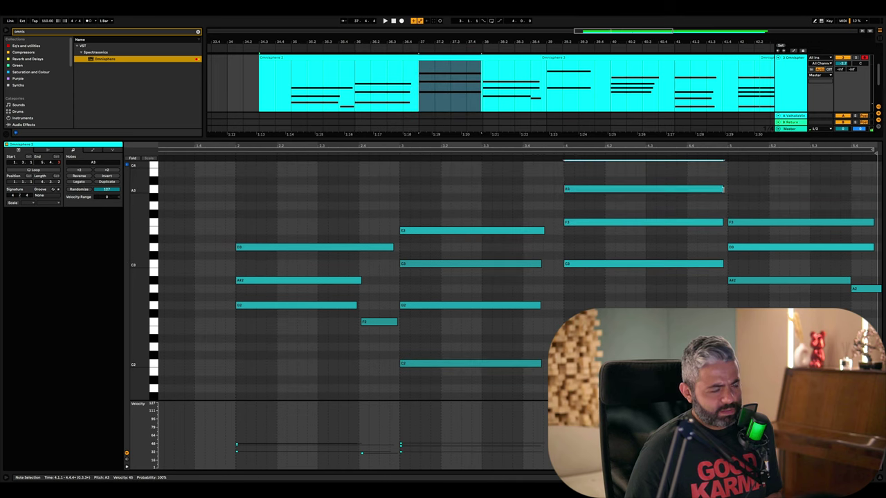
pyautogui.scroll(-1, 721, 208)
pyautogui.scroll(-1, 627, 245)
pyautogui.scroll(2, 627, 245)
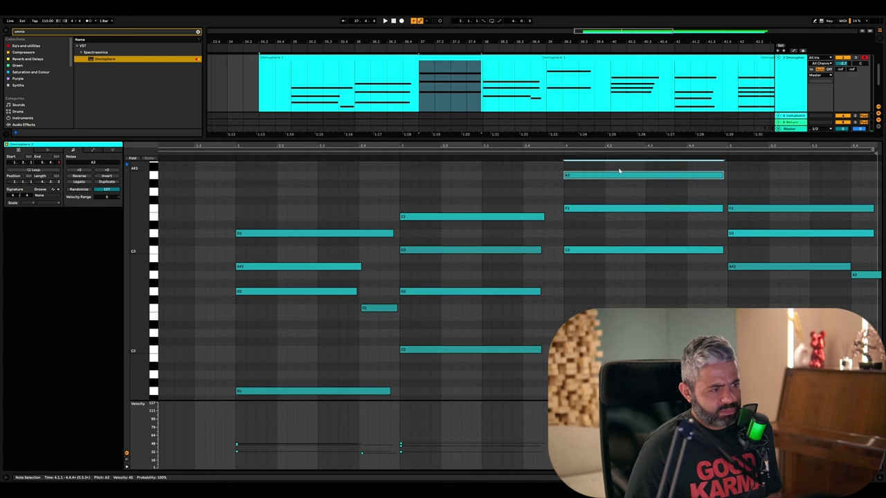
# Transpose the A3 and F3 notes of the bar 4 chord down one octave.
pyautogui.hotkey('shift', 'Down')
pyautogui.click(619, 209)
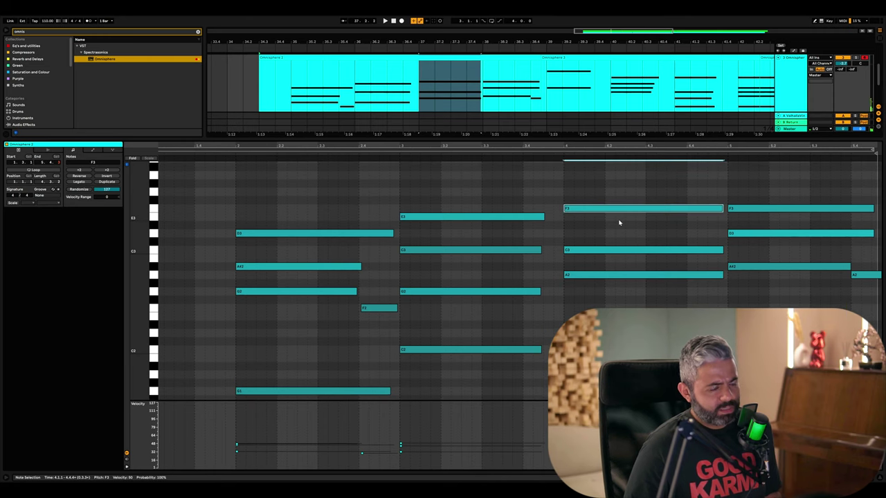
pyautogui.hotkey('shift', 'Down')
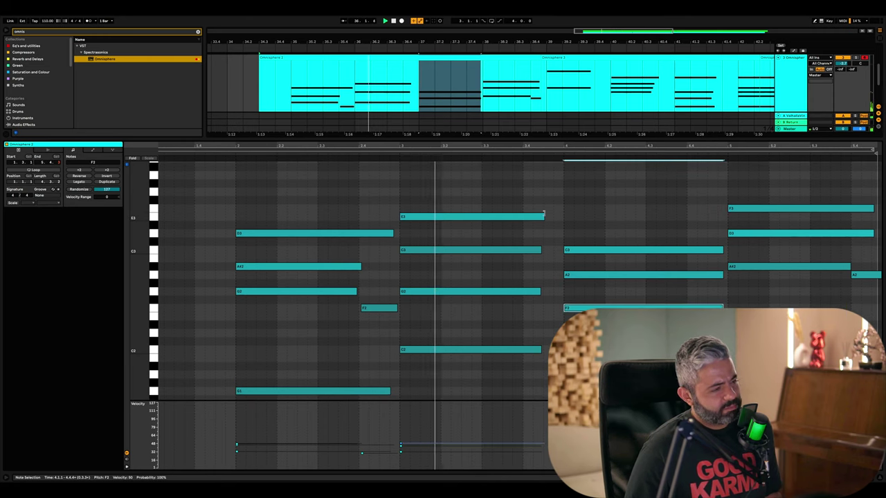
# Play back the chord progression and examine the bar 4 voicing against the chords around it.
pyautogui.scroll(-1, 642, 226)
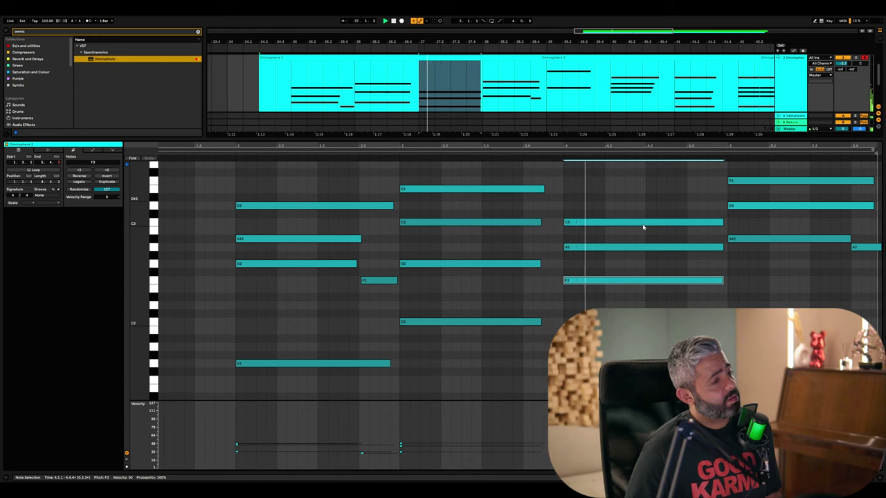
pyautogui.scroll(-1, 643, 225)
pyautogui.scroll(1, 611, 209)
pyautogui.moveTo(614, 203); pyautogui.dragTo(614, 307)
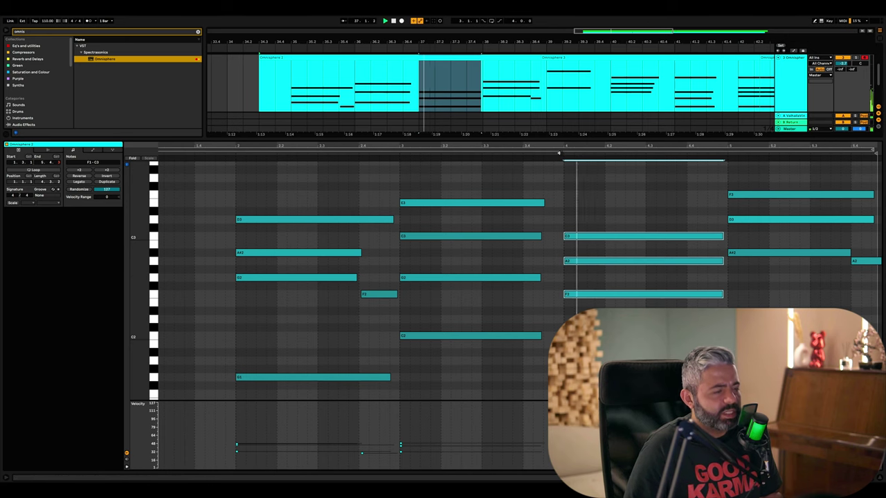
pyautogui.scroll(-1, 629, 200)
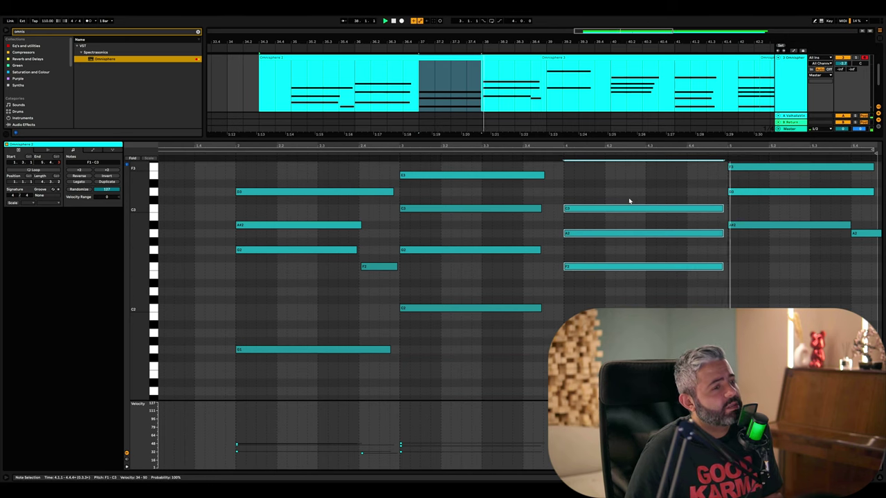
pyautogui.scroll(2, 628, 201)
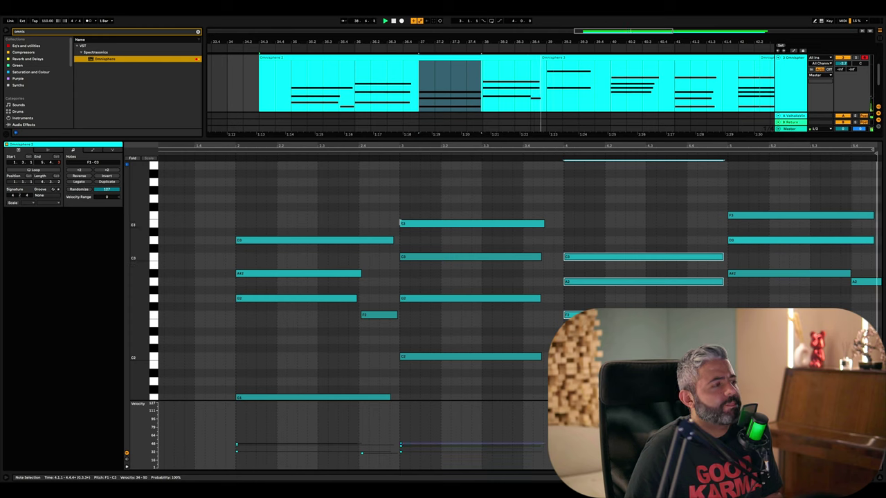
pyautogui.scroll(-1, 356, 203)
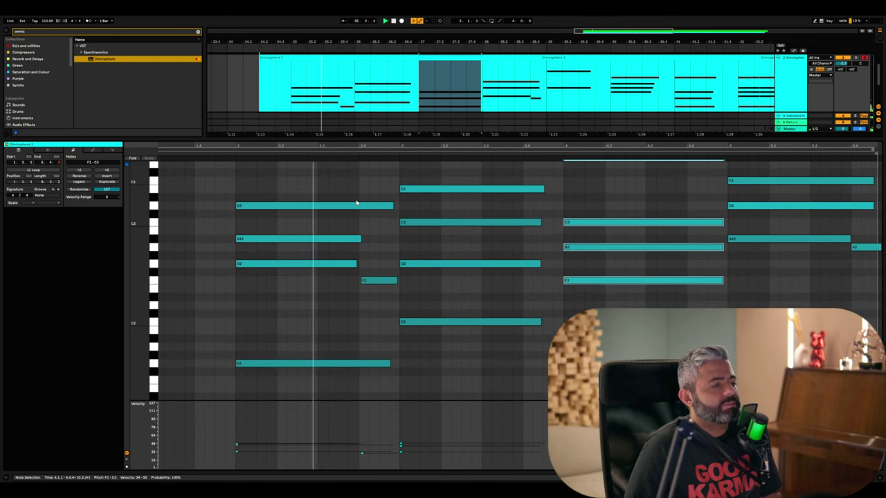
pyautogui.scroll(-1, 356, 202)
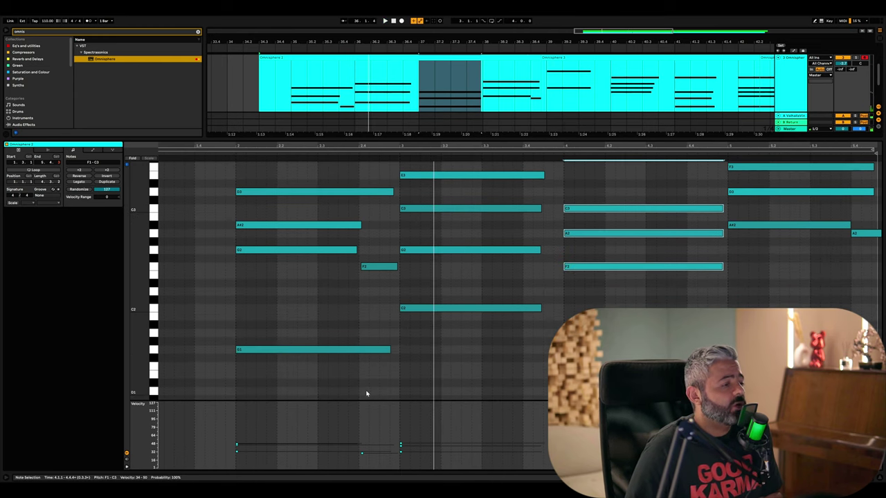
# Enlarge the velocity lane and slightly vary the velocities of the bar 2 chord and the G2 and C2 notes in bar 3.
pyautogui.moveTo(367, 399); pyautogui.dragTo(368, 306)
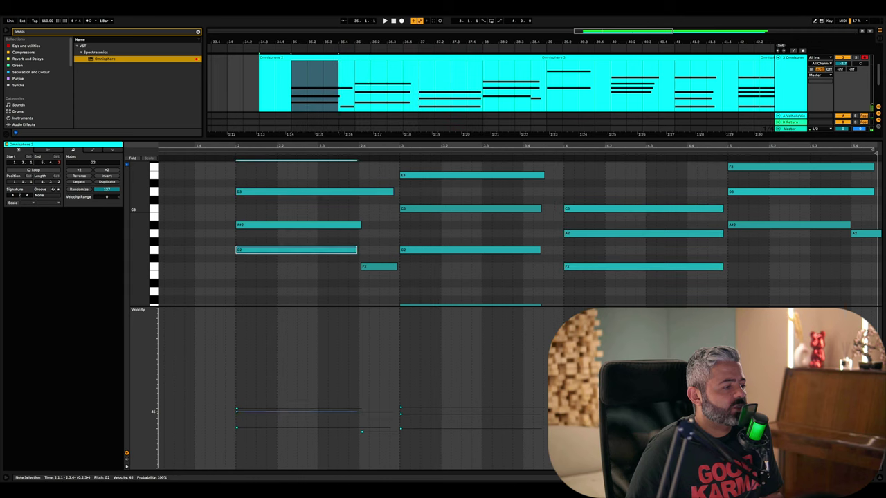
pyautogui.moveTo(286, 408); pyautogui.dragTo(286, 414)
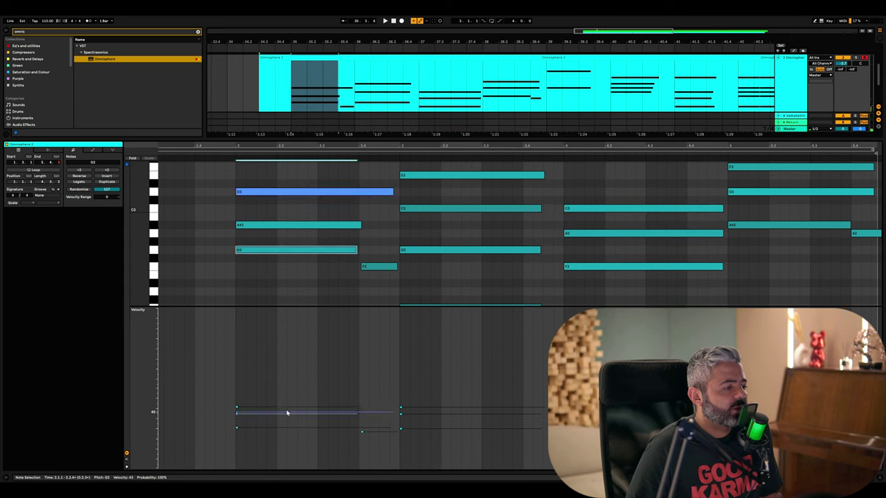
pyautogui.click(417, 413)
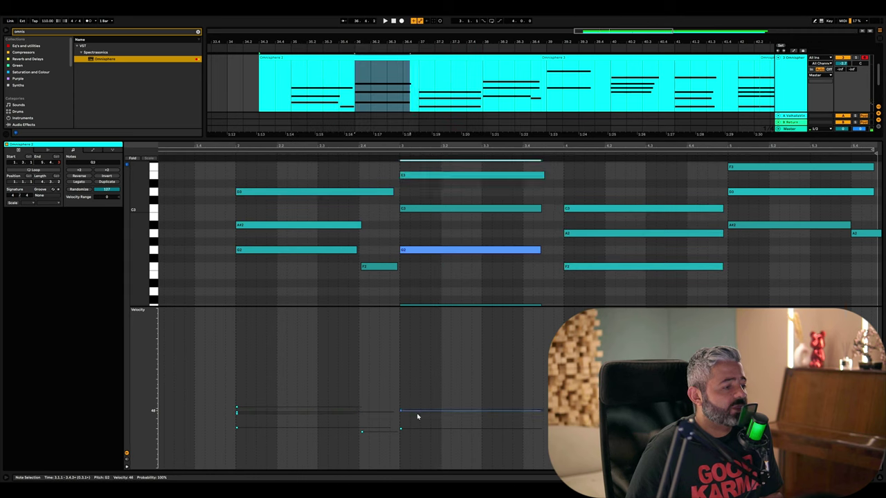
pyautogui.moveTo(413, 429); pyautogui.dragTo(413, 428)
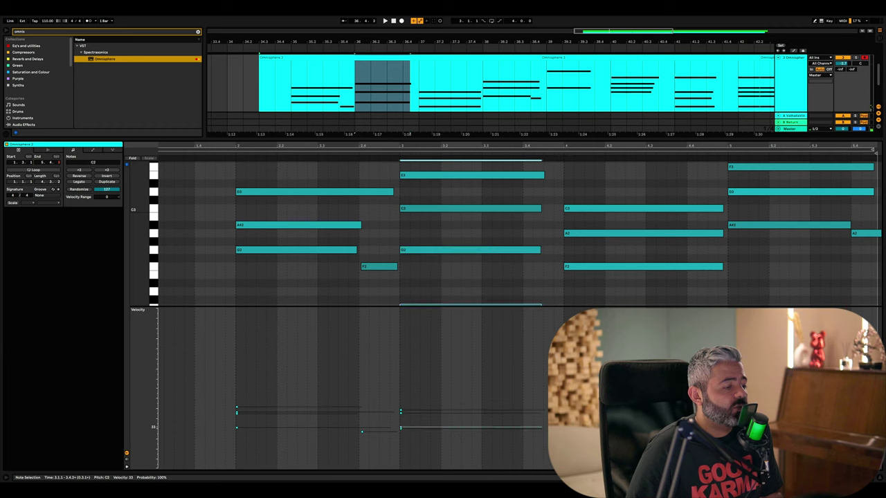
pyautogui.doubleClick(455, 267)
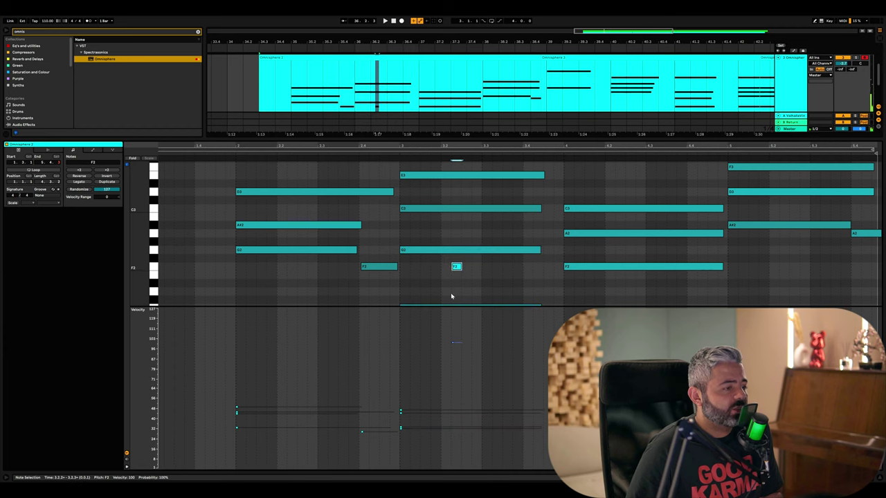
pyautogui.doubleClick(477, 267)
pyautogui.doubleClick(506, 267)
pyautogui.click(528, 273)
pyautogui.moveTo(537, 260); pyautogui.dragTo(434, 277)
pyautogui.press('Delete')
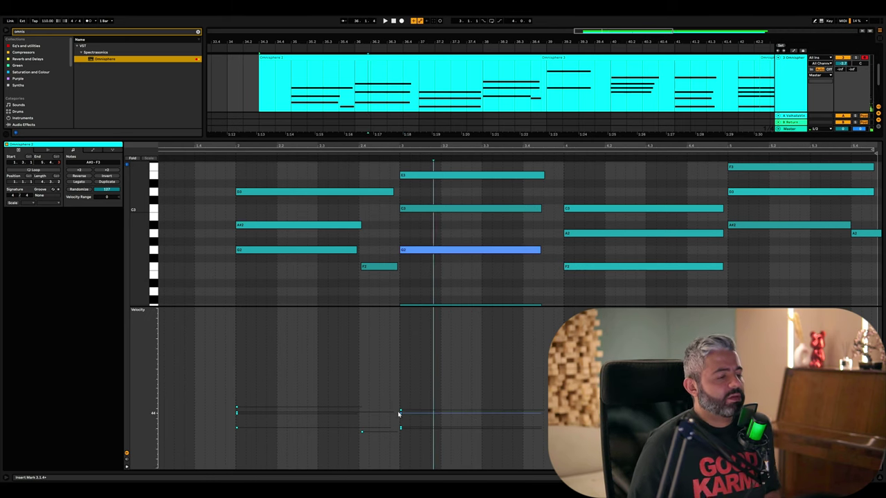
# Vary velocities in bars 3 and 4, setting C3 to 30 and E3 to 45 in bar 3, A2 to 45 and F1 to 34 in bar 4.
pyautogui.click(418, 431)
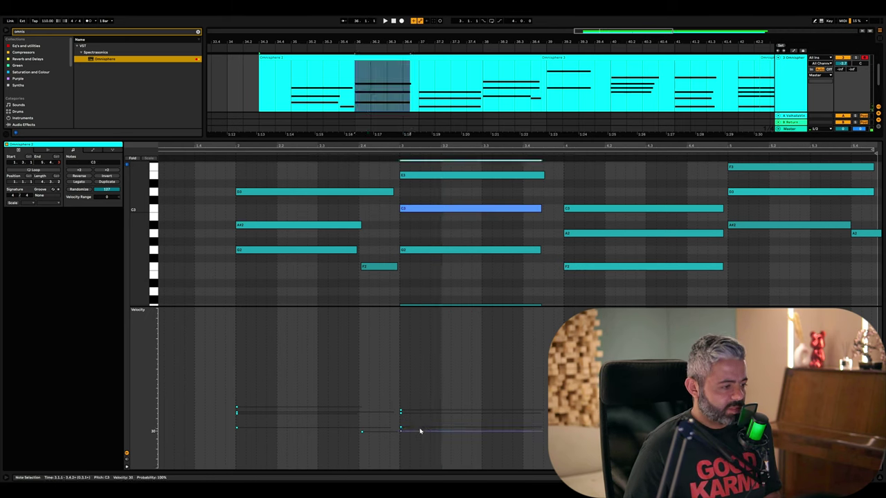
pyautogui.moveTo(420, 413); pyautogui.dragTo(420, 412)
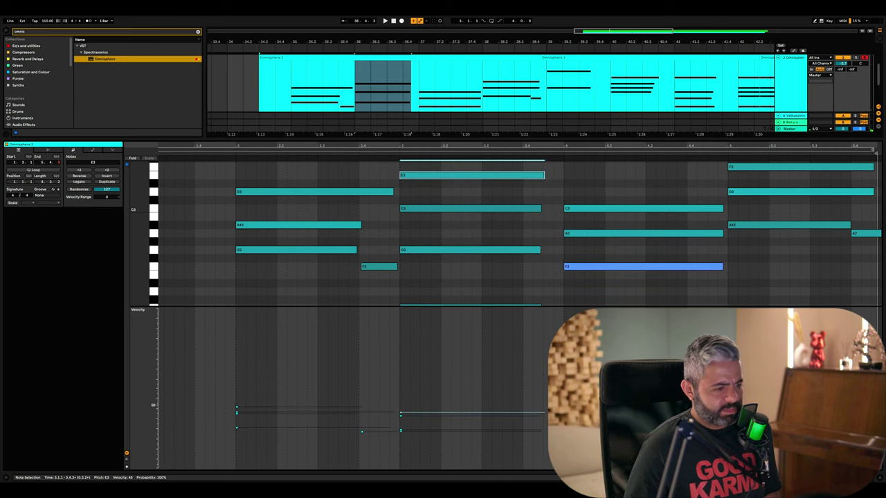
pyautogui.click(582, 407)
pyautogui.moveTo(583, 407); pyautogui.dragTo(583, 405)
pyautogui.click(583, 409)
pyautogui.click(583, 411)
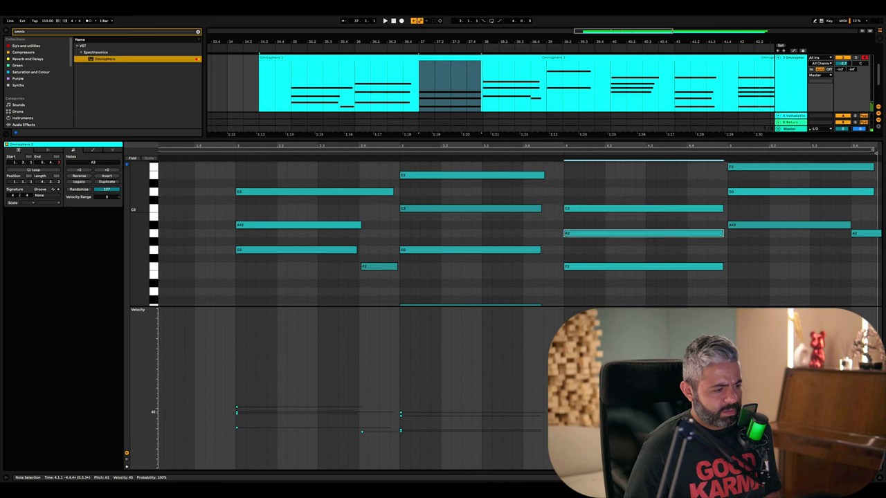
pyautogui.click(565, 426)
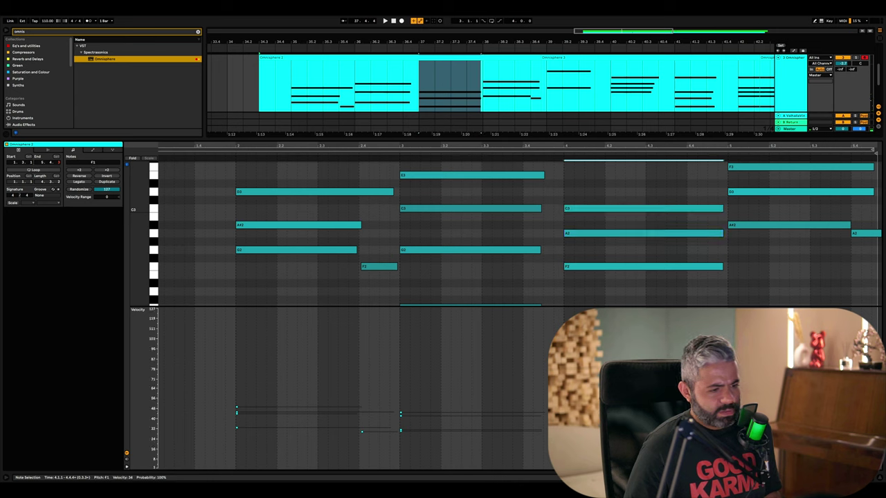
# Slightly vary the velocities of the chord notes and the closing A2 note in bar 5.
pyautogui.moveTo(728, 400); pyautogui.dragTo(729, 406)
pyautogui.click(728, 419)
pyautogui.click(729, 425)
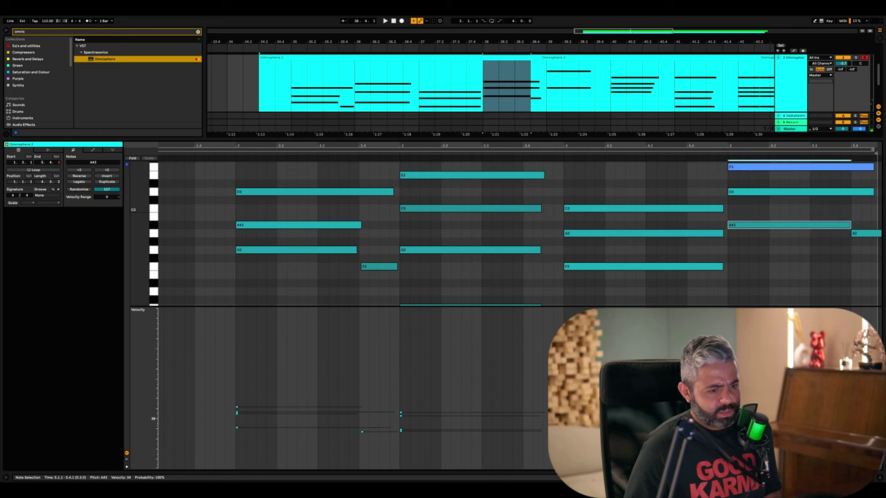
pyautogui.click(852, 418)
# Play back the edited chords from bar 2 and close the note editor to return to the arrangement.
pyautogui.click(230, 152)
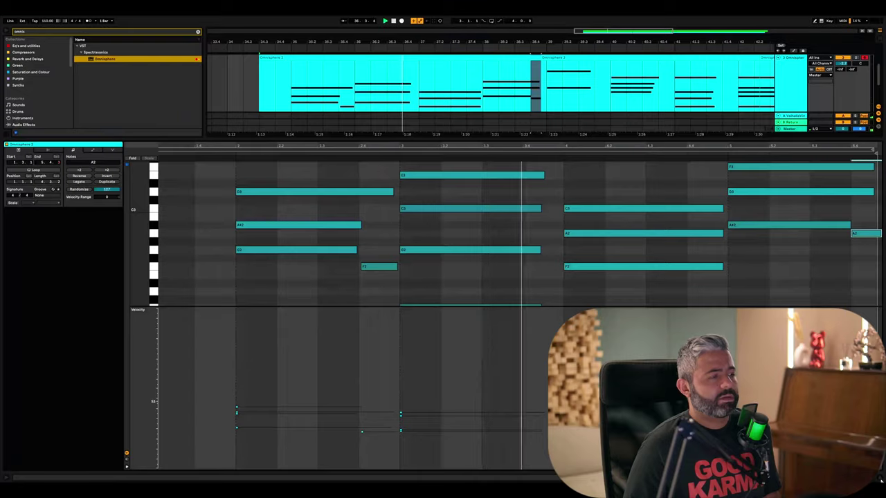
pyautogui.click(879, 478)
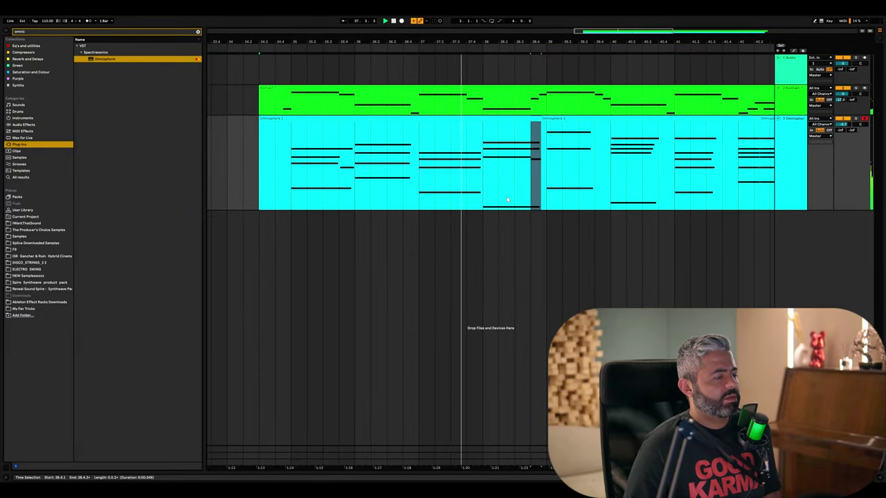
pyautogui.press('space')
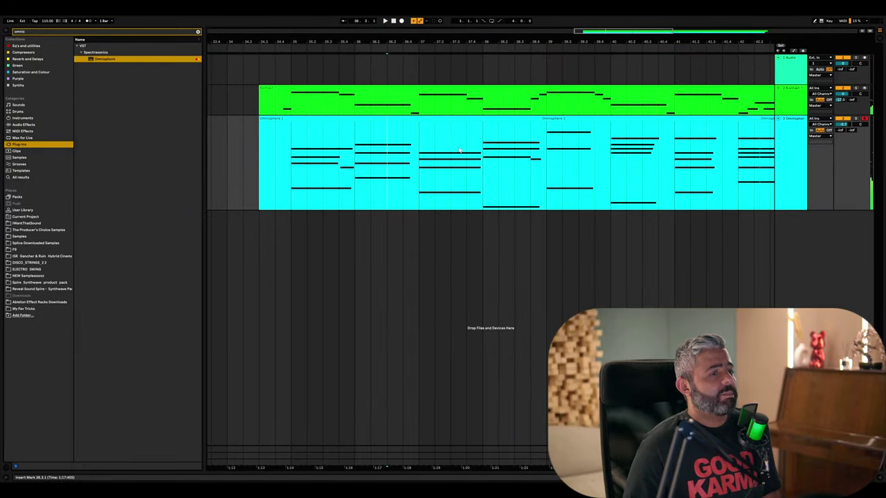
# Load the Piano preset of the Velocity MIDI effect onto the Omnisphere track.
pyautogui.doubleClick(789, 128)
pyautogui.click(197, 33)
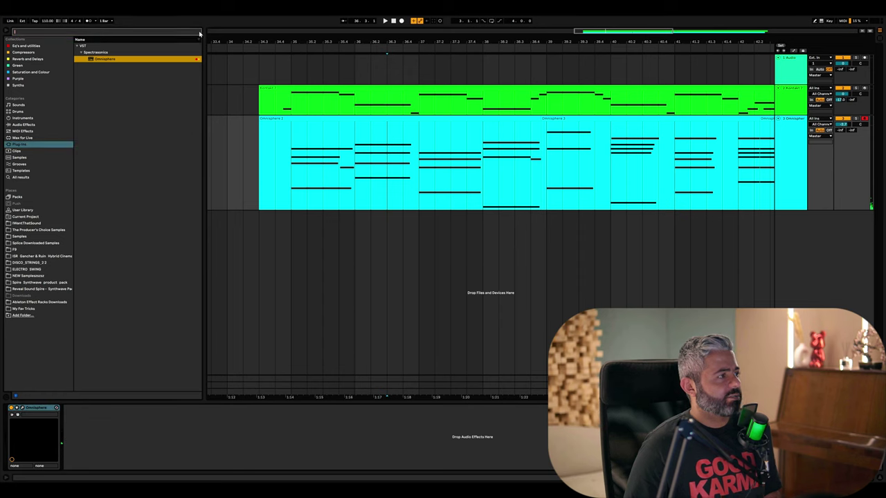
pyautogui.click(31, 126)
pyautogui.click(31, 132)
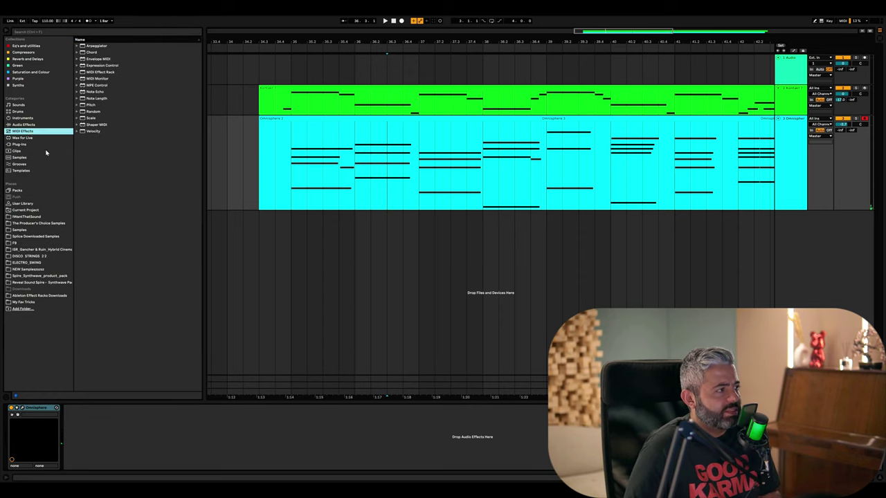
pyautogui.click(77, 132)
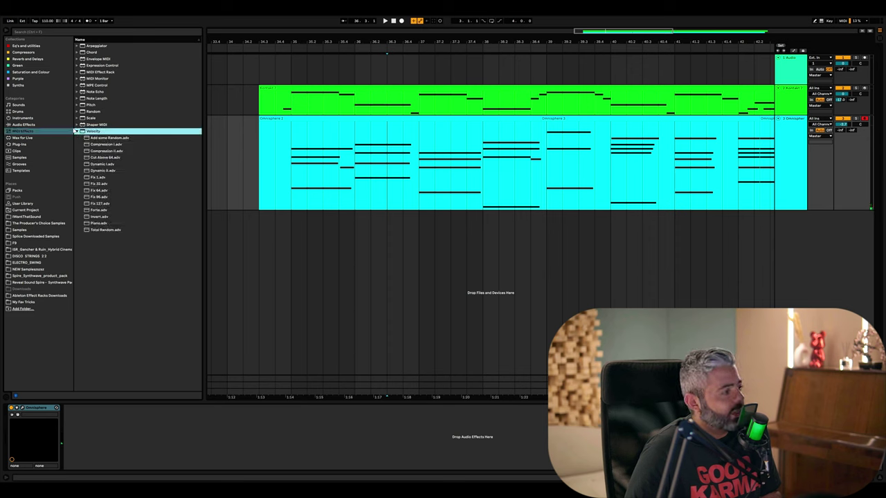
pyautogui.click(99, 224)
pyautogui.doubleClick(91, 225)
# Solo the Omnisphere track and play the chords from bar 35 through the Velocity effect.
pyautogui.press('space')
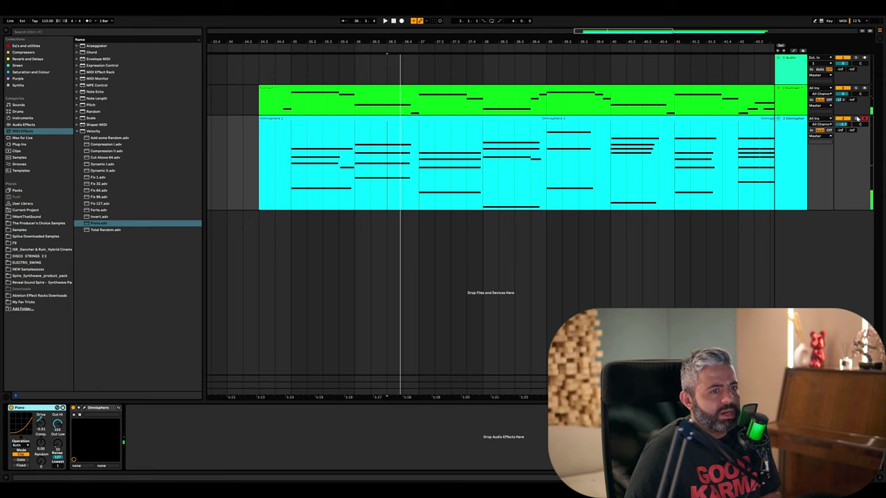
pyautogui.click(857, 118)
pyautogui.click(291, 186)
pyautogui.press('space')
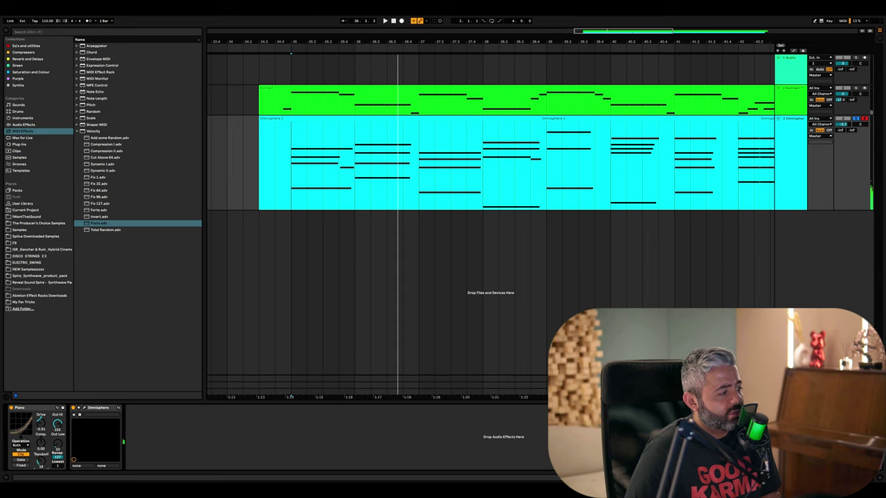
# Set the Velocity effect's Out Hi to 111, Out Low to 30, Comp to 0.08 and Random to 17 while auditioning the chords.
pyautogui.press('space')
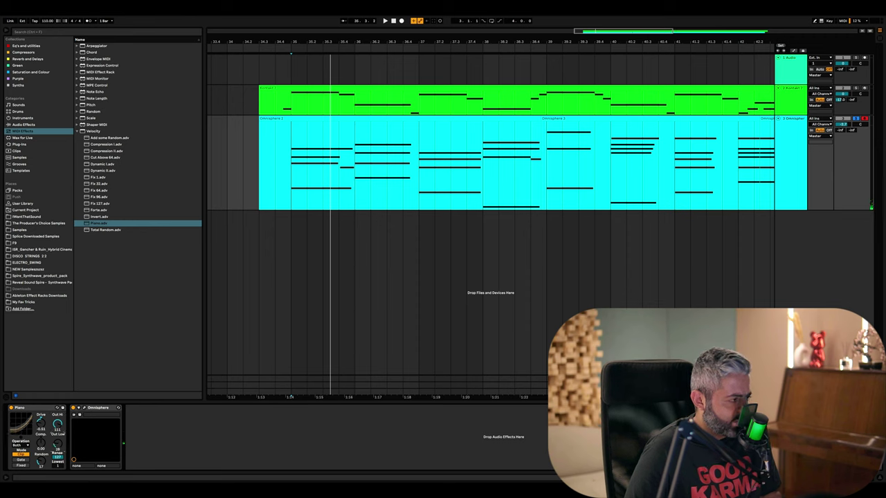
pyautogui.press('space')
pyautogui.press('space')
pyautogui.moveTo(43, 443); pyautogui.dragTo(43, 436)
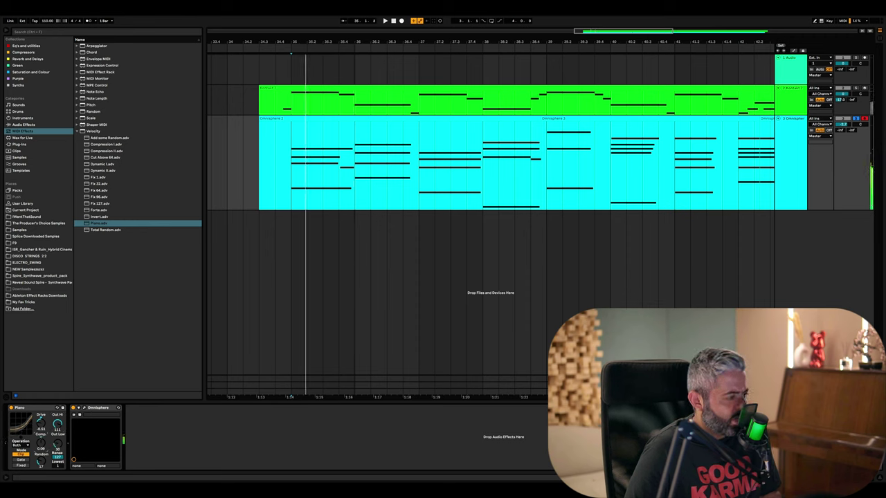
# Raise the Velocity effect's Comp to 0.51 and replay the chords from bar 35.
pyautogui.press('space')
pyautogui.press('space')
pyautogui.moveTo(45, 444); pyautogui.dragTo(45, 458)
pyautogui.press('space')
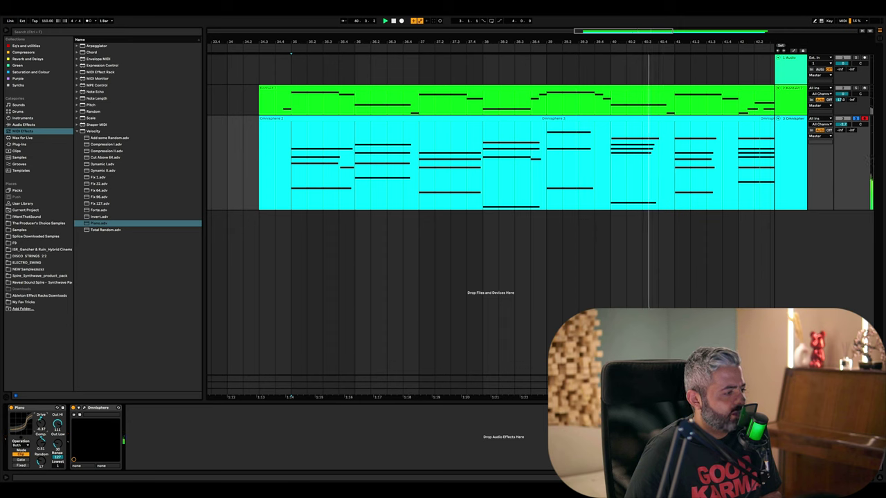
# Set the Velocity effect's Drive to -0.35, Range to 110 and Lowest to 19, and switch the effect off for comparison.
pyautogui.moveTo(41, 424); pyautogui.dragTo(40, 419)
pyautogui.moveTo(58, 458); pyautogui.dragTo(57, 459)
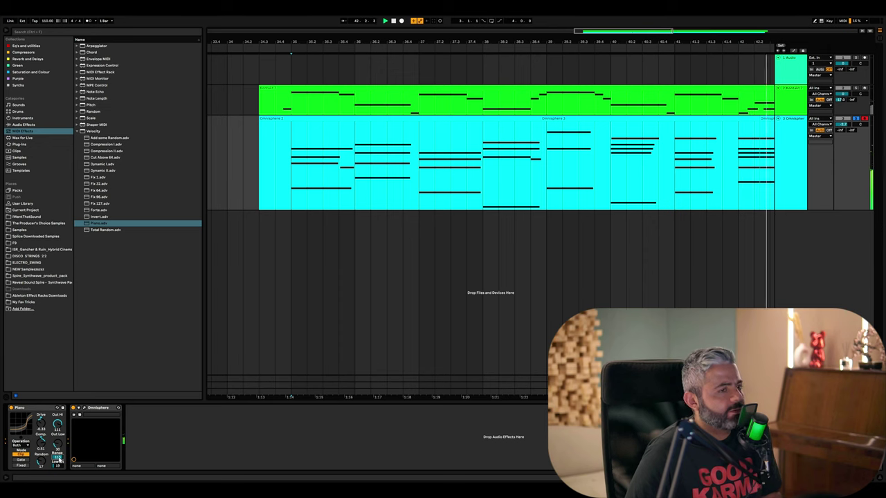
pyautogui.click(11, 407)
pyautogui.click(11, 408)
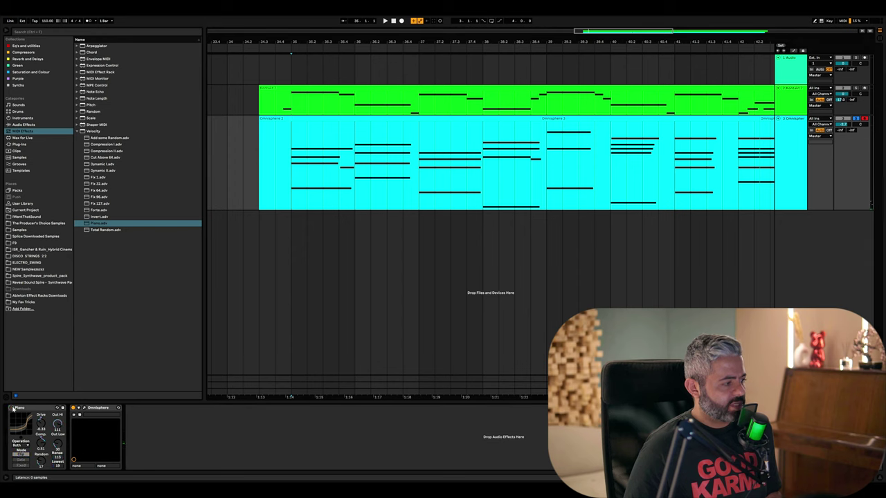
# Try the E3 note in bar 3 of the Omnisphere clip at velocity 82, play it back and undo the change.
pyautogui.doubleClick(315, 117)
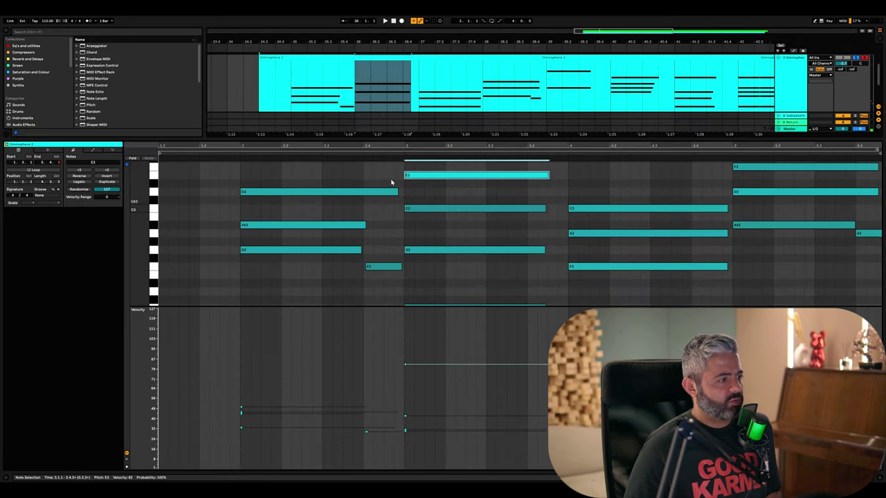
pyautogui.press('space')
pyautogui.press('space')
pyautogui.press('super+z')
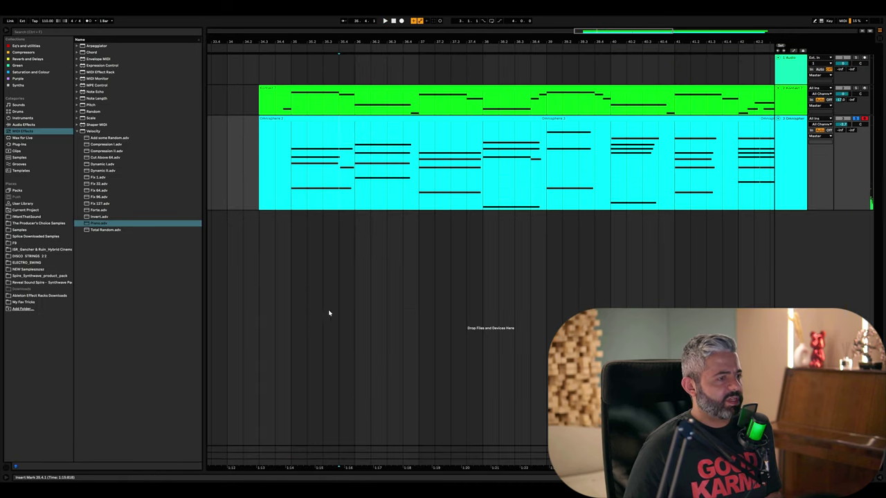
pyautogui.press('-')
pyautogui.press('-')
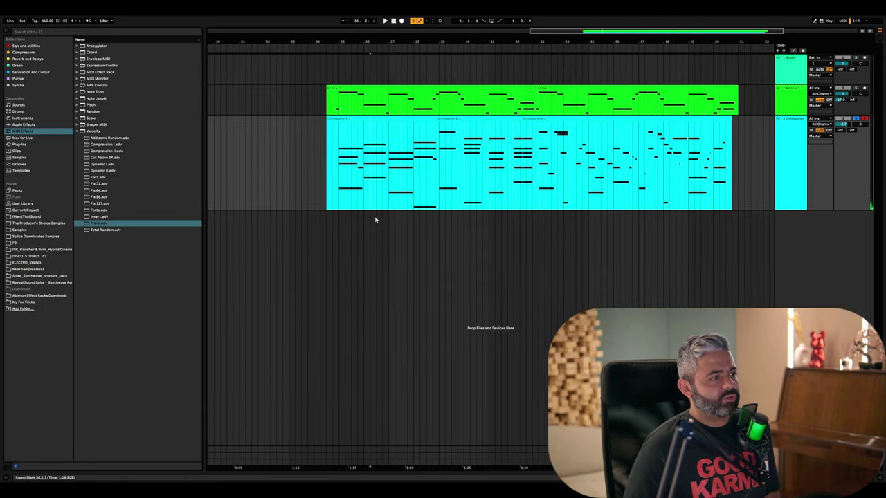